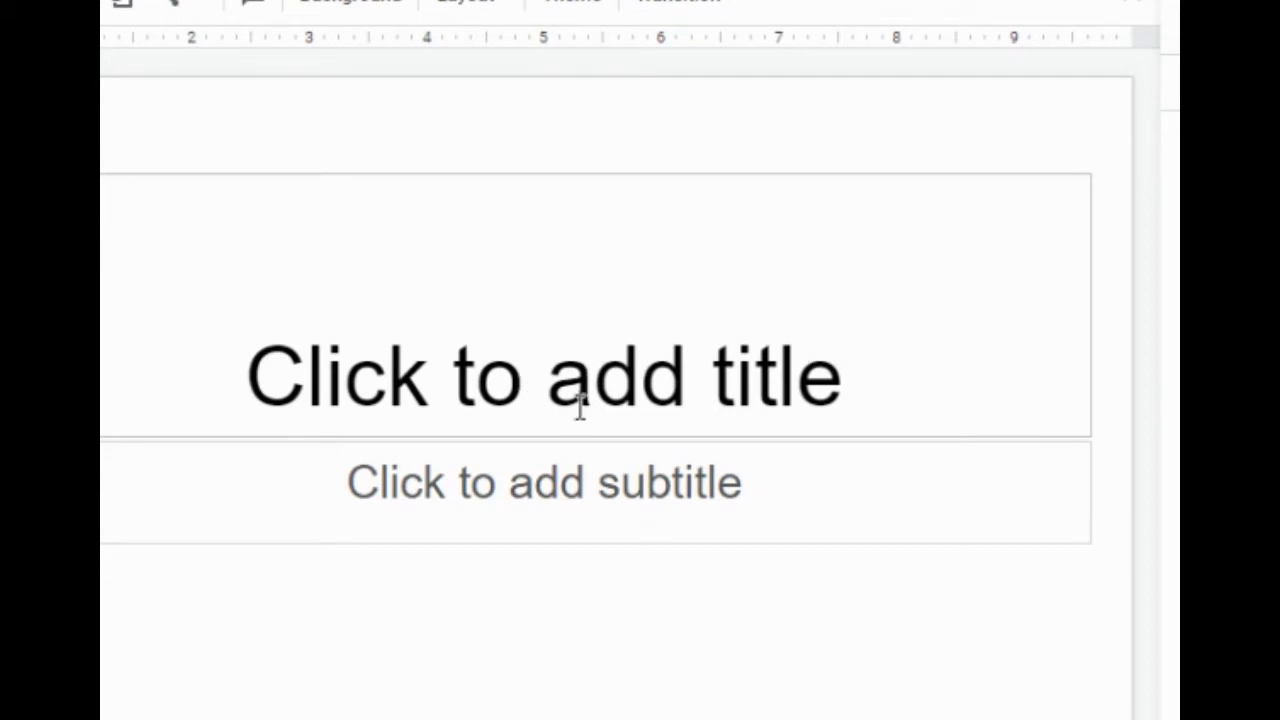
Step: Enter "How to Make Christmas Cookies" as the slide title, and narrow and shift its text box so it sits roughly centred above the subtitle
{"action": "left_click", "coordinate": [600, 378]}
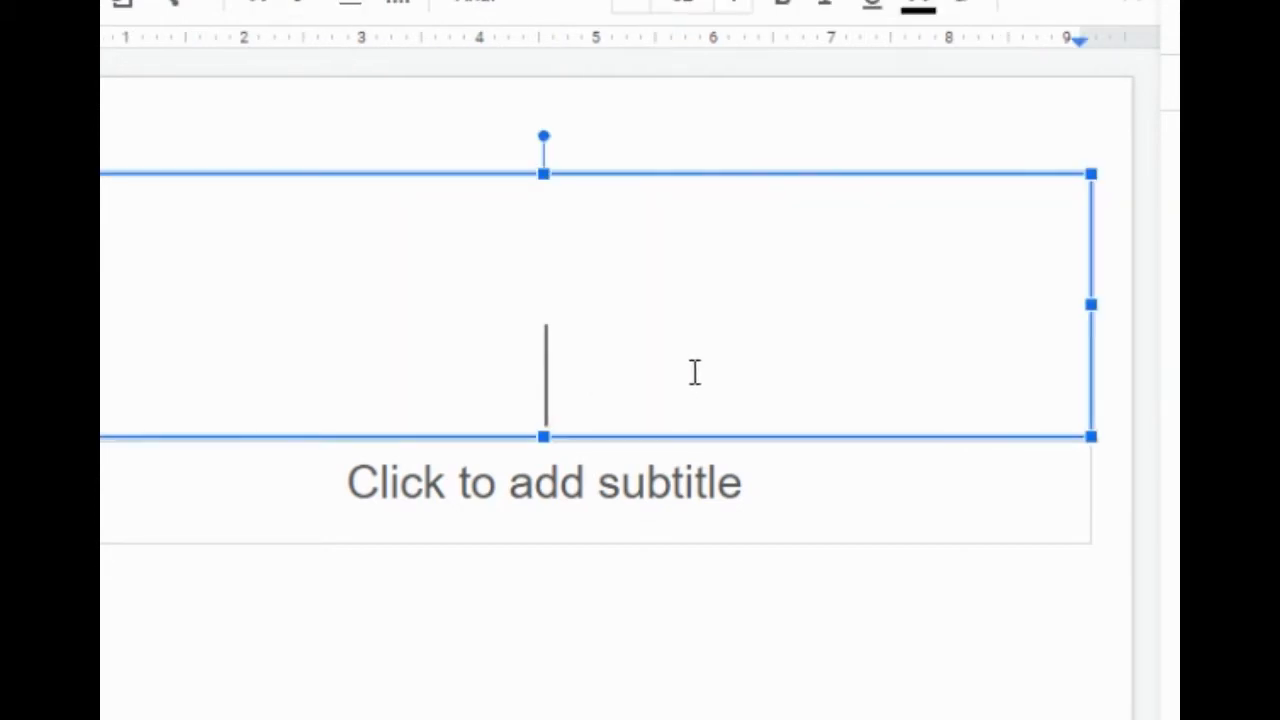
{"action": "type", "text": "How "}
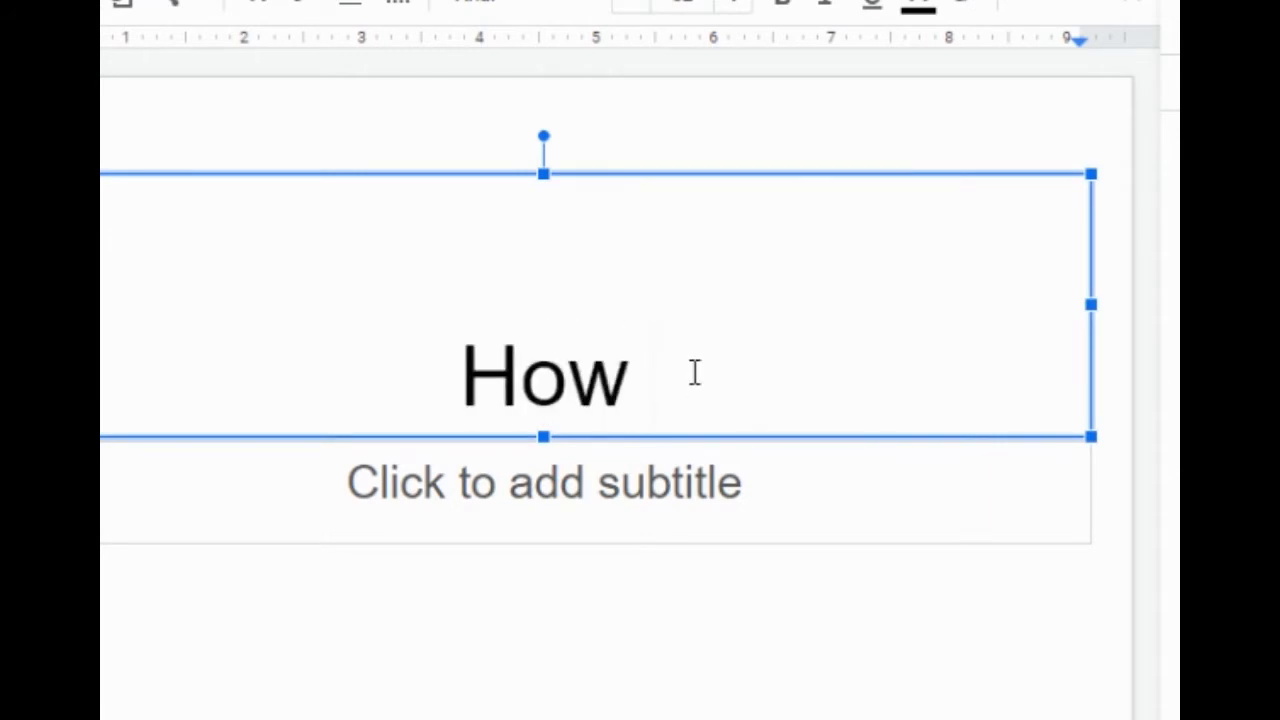
{"action": "type", "text": "to Mak"}
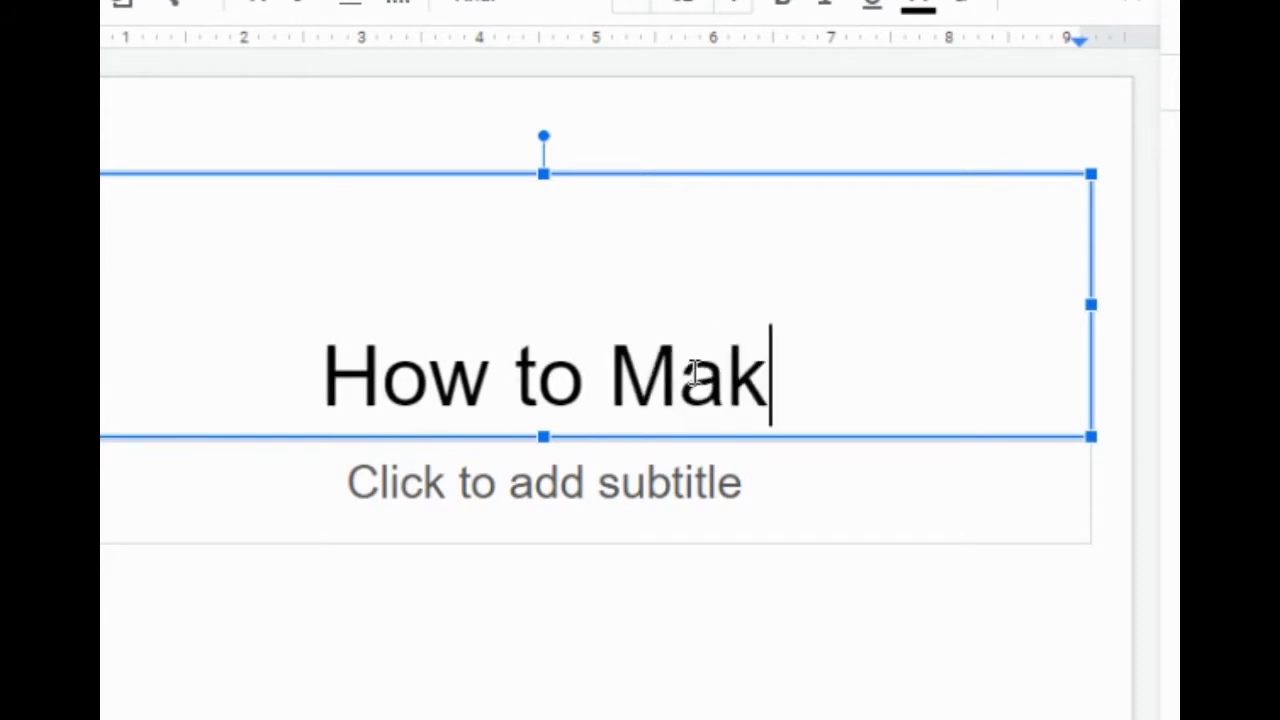
{"action": "type", "text": "e Christmas"}
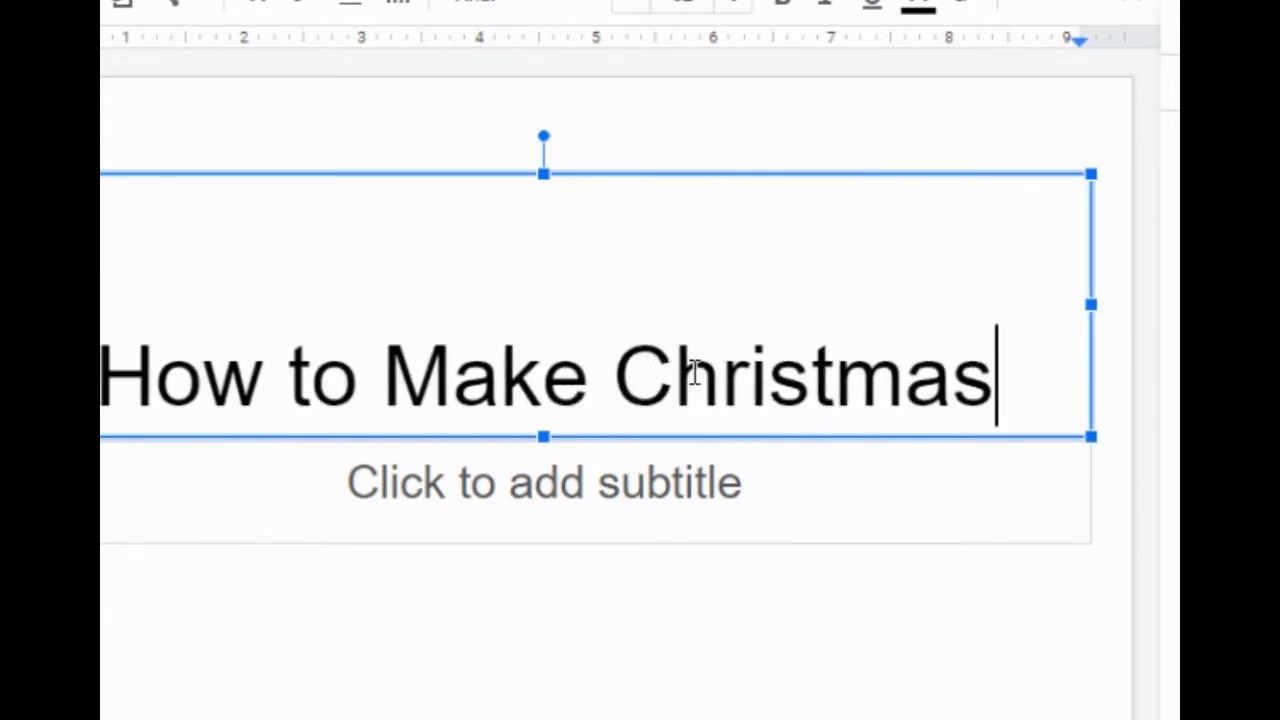
{"action": "type", "text": " Cookies"}
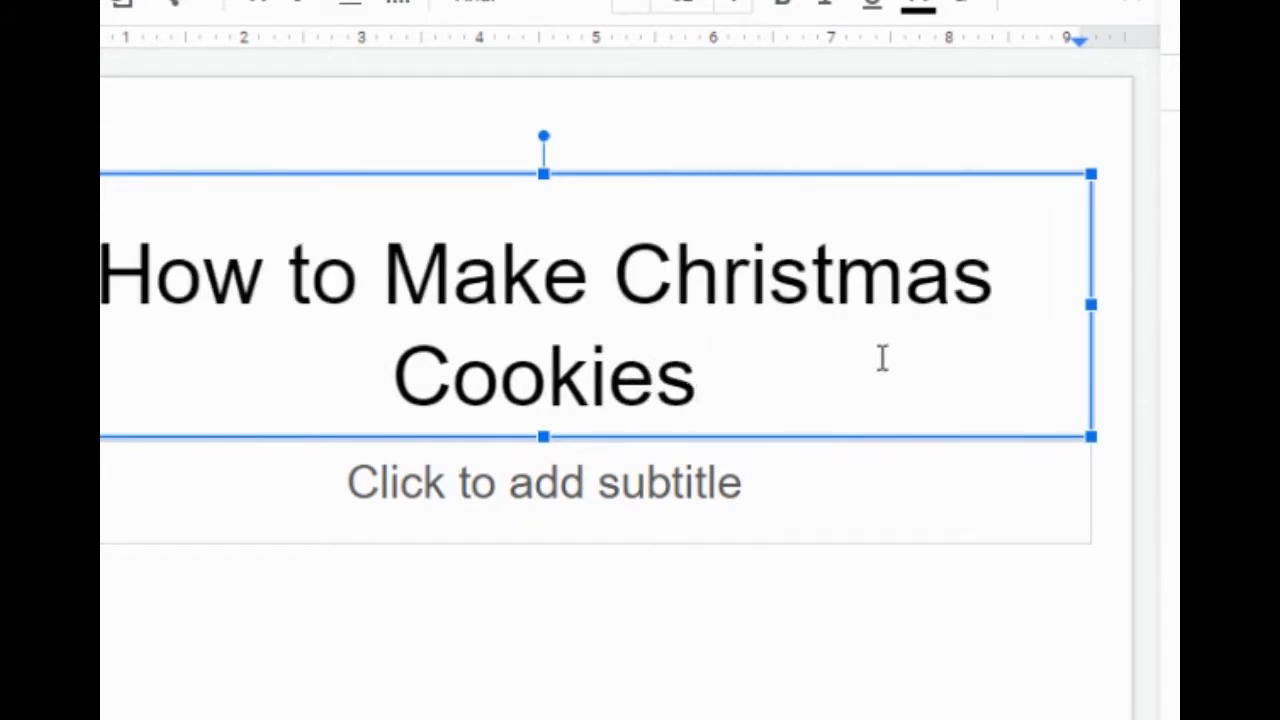
{"action": "left_click_drag", "start_coordinate": [1091, 300], "coordinate": [857, 305]}
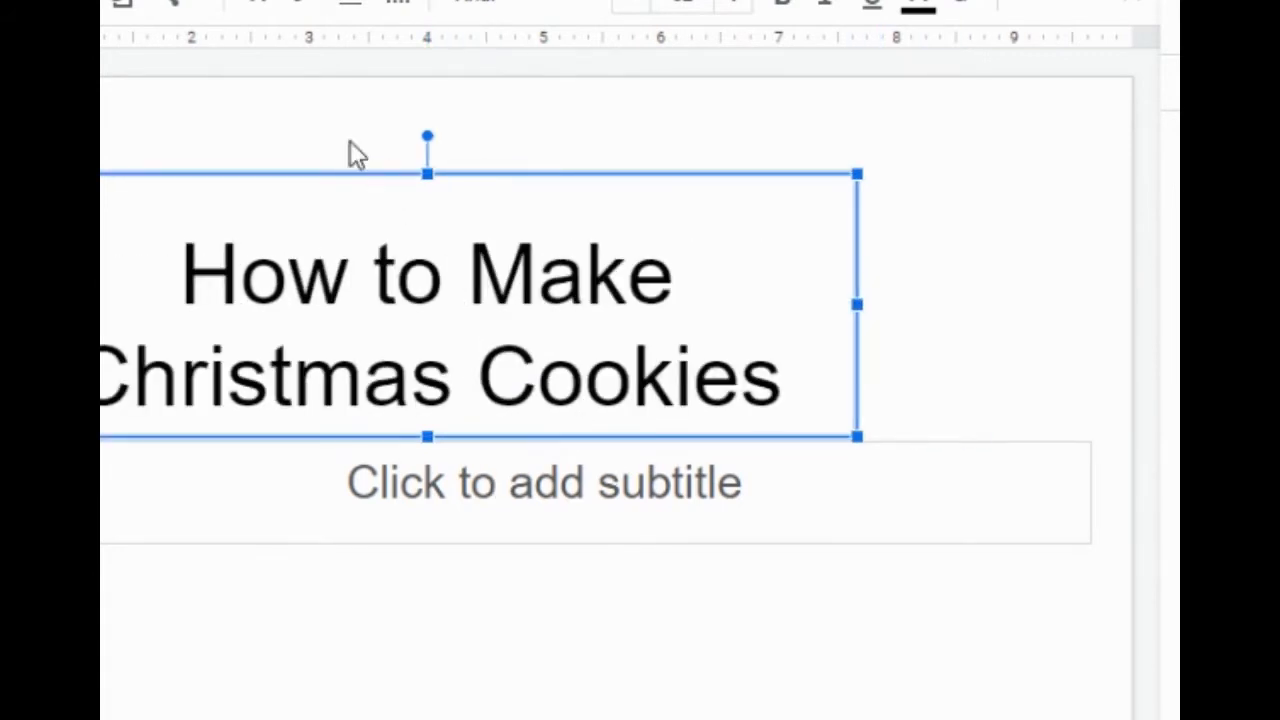
{"action": "left_click_drag", "start_coordinate": [340, 174], "coordinate": [467, 166]}
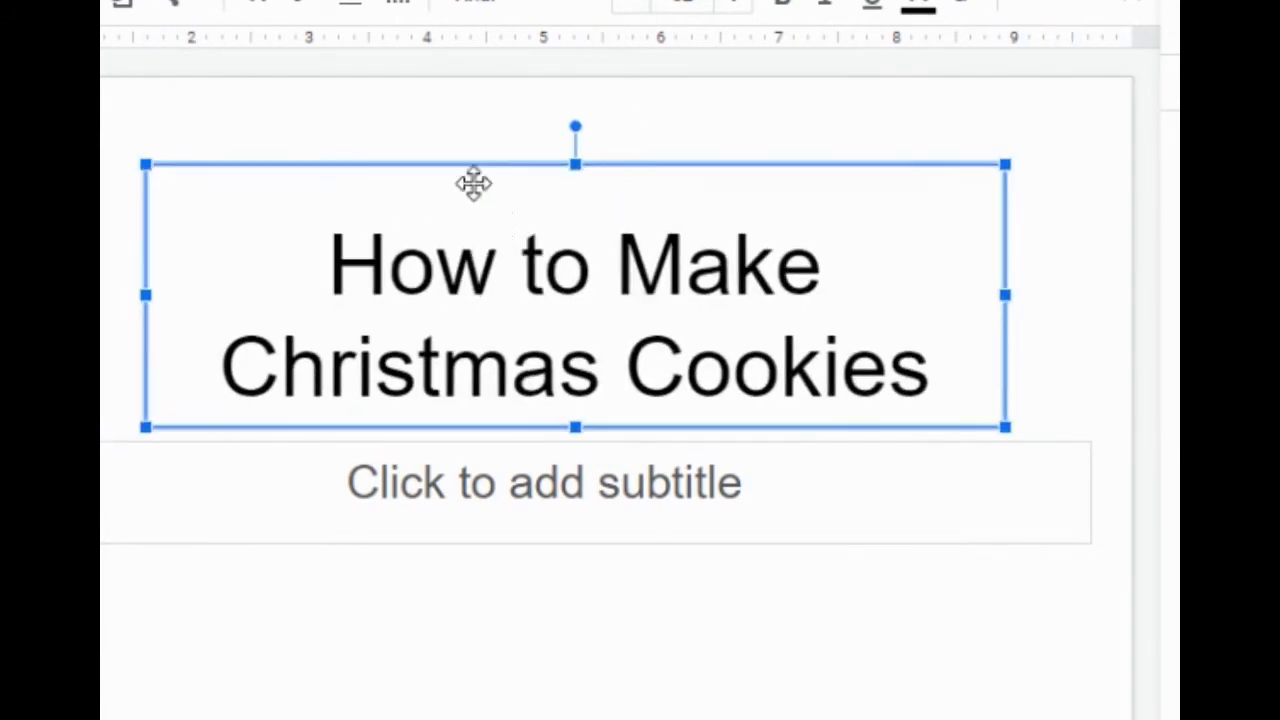
Step: Format the whole title text in red with the Permanent Marker font
{"action": "left_click", "coordinate": [510, 245]}
{"action": "left_click_drag", "start_coordinate": [340, 250], "coordinate": [1020, 426]}
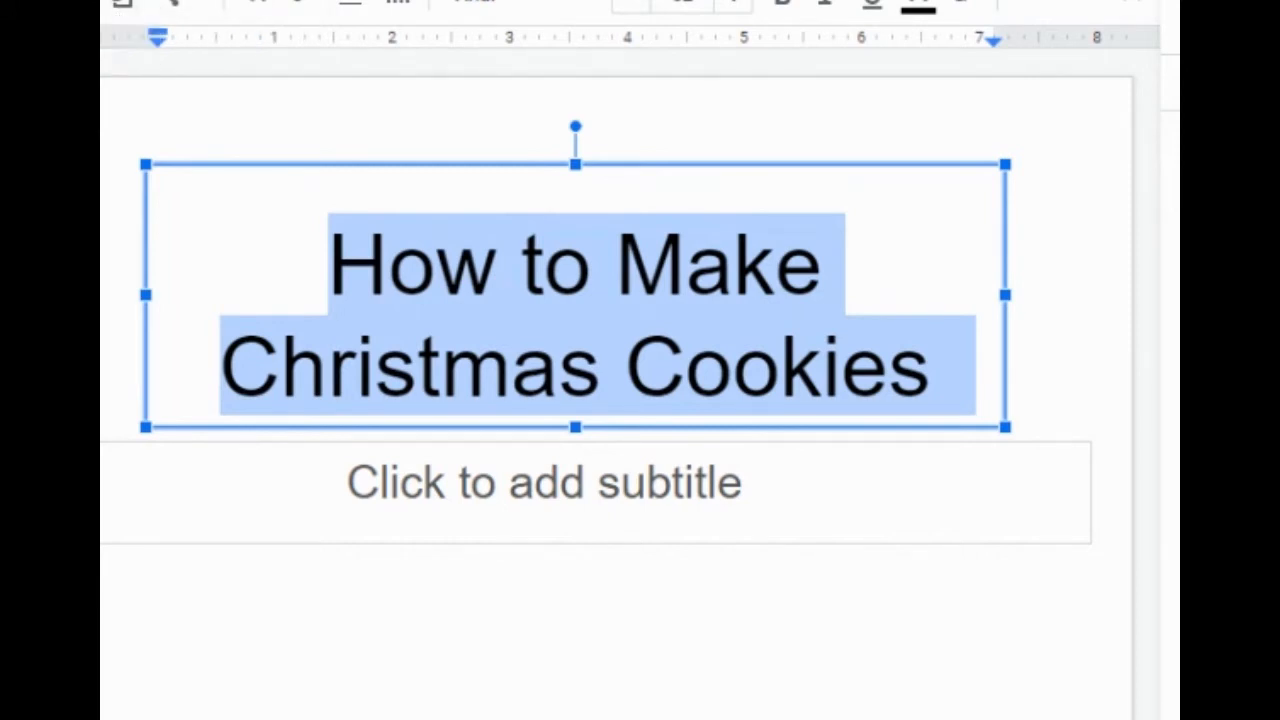
{"action": "left_click", "coordinate": [928, 8]}
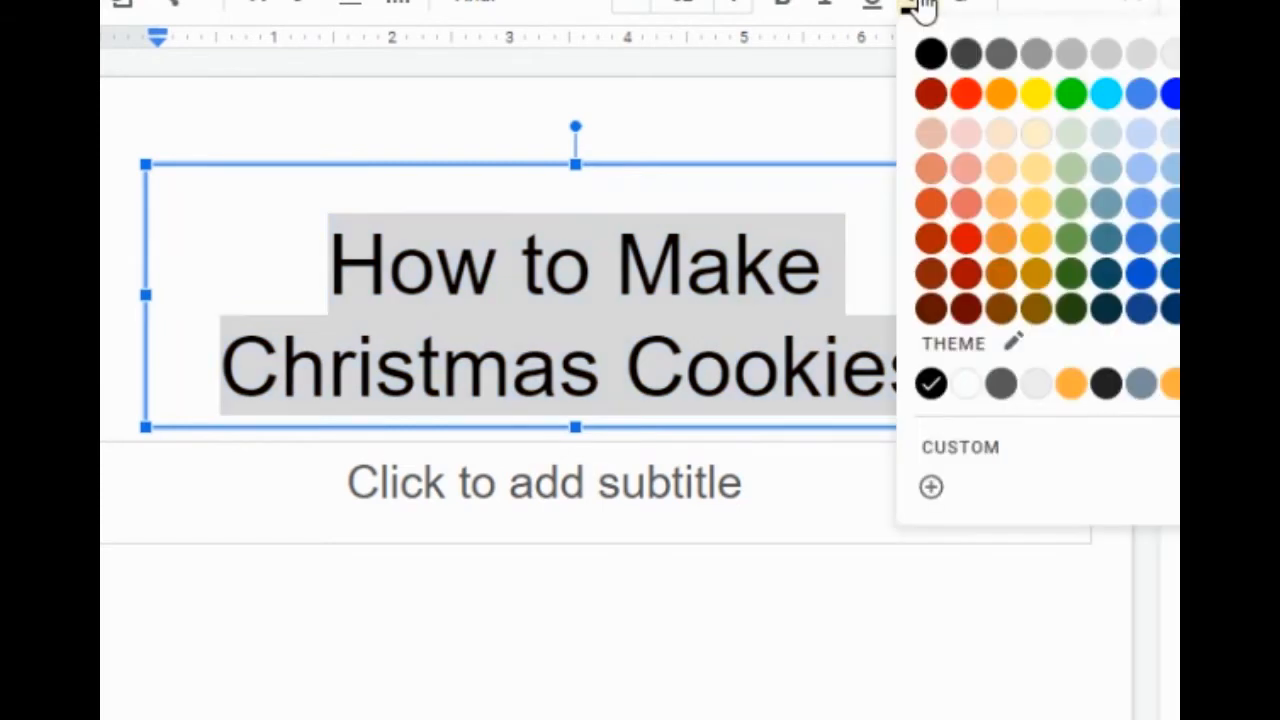
{"action": "left_click", "coordinate": [964, 95]}
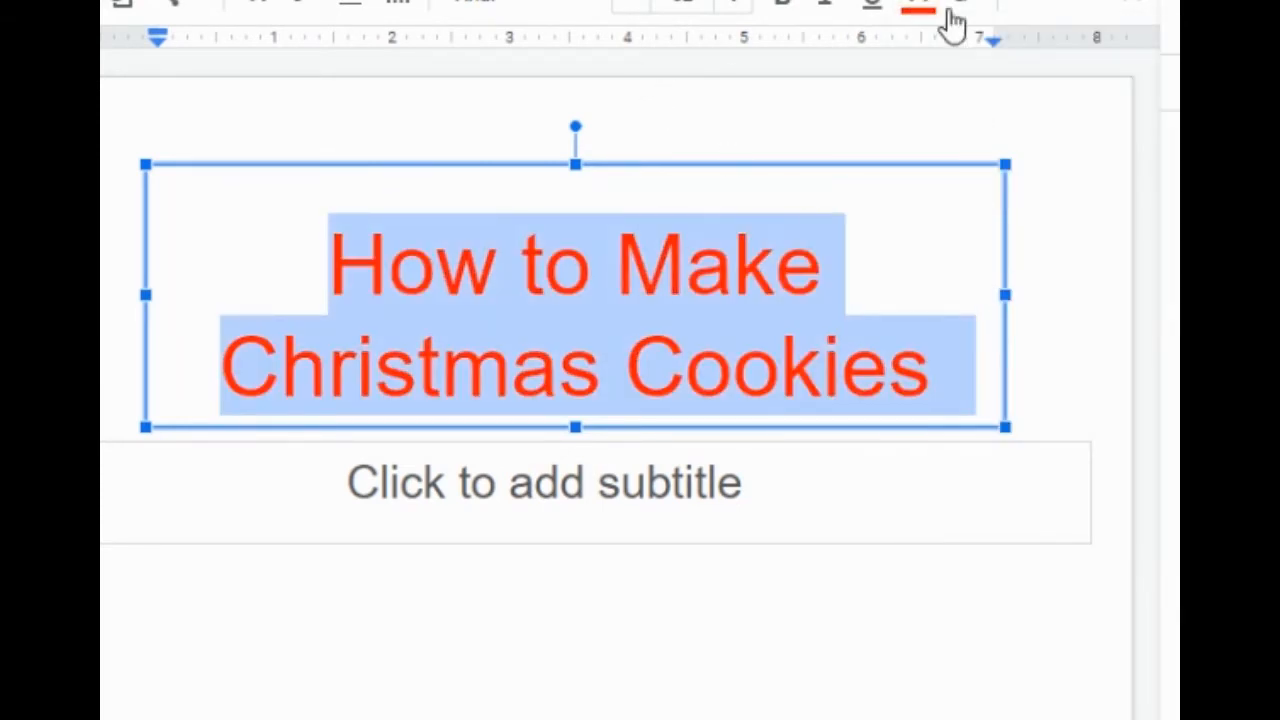
{"action": "left_click", "coordinate": [588, 14]}
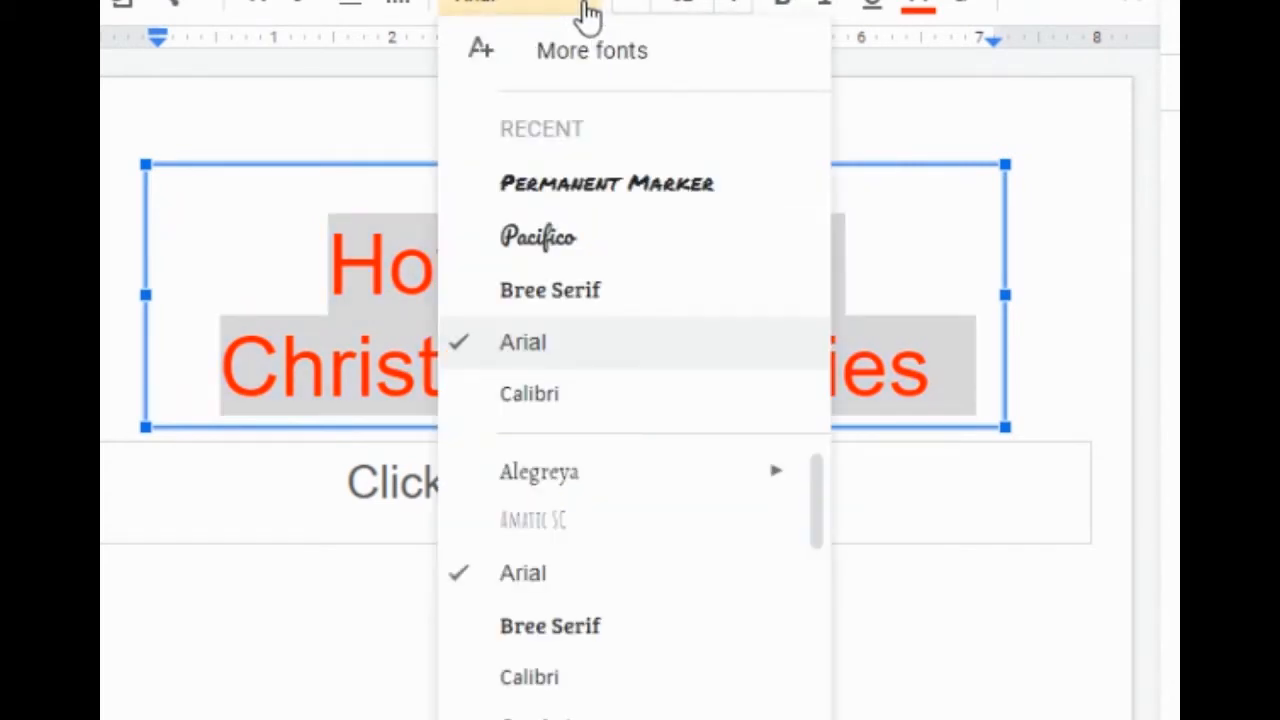
{"action": "left_click", "coordinate": [680, 194]}
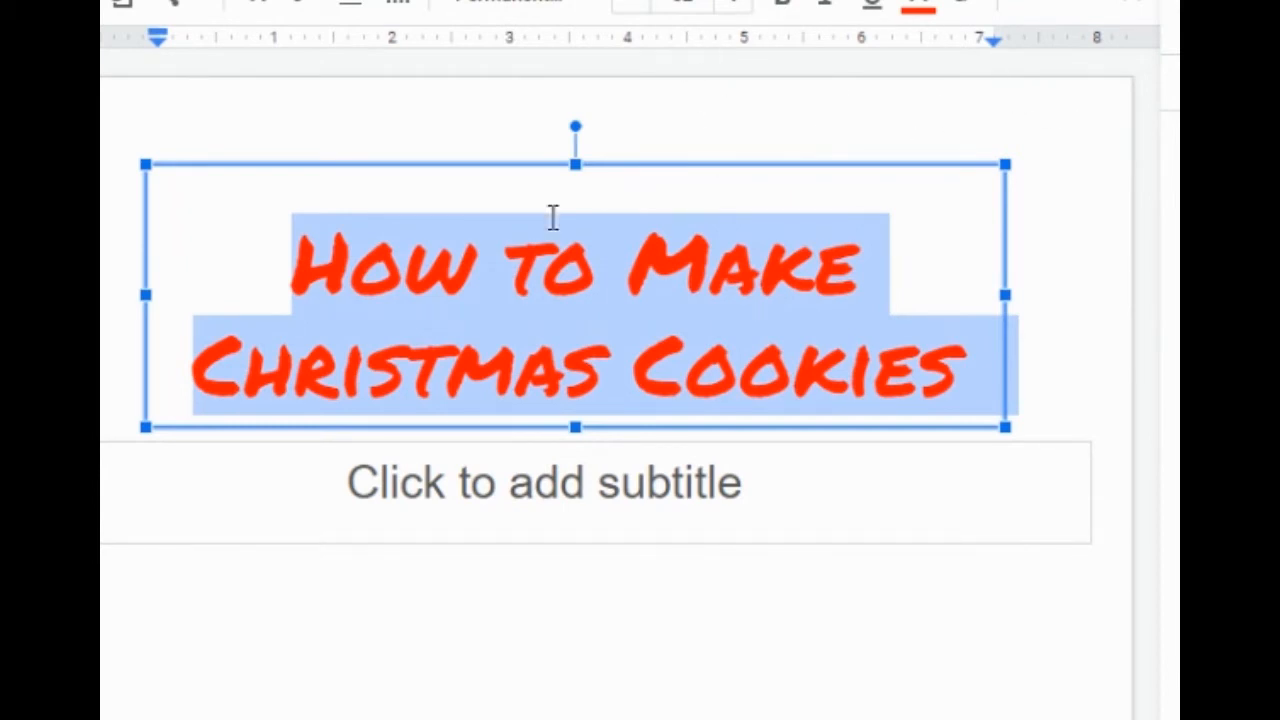
Step: Open up space mid-slide by raising and shortening the title box and moving the subtitle placeholder down
{"action": "left_click_drag", "start_coordinate": [484, 164], "coordinate": [474, 103]}
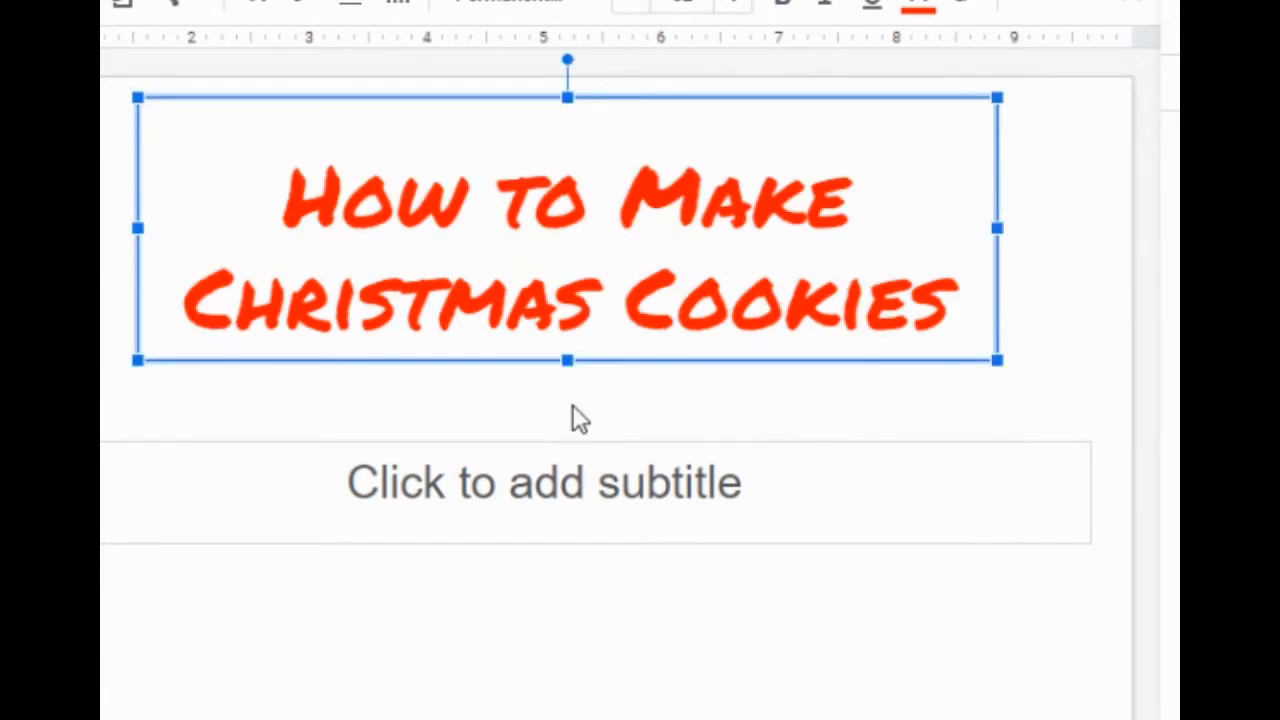
{"action": "left_click_drag", "start_coordinate": [569, 363], "coordinate": [557, 287]}
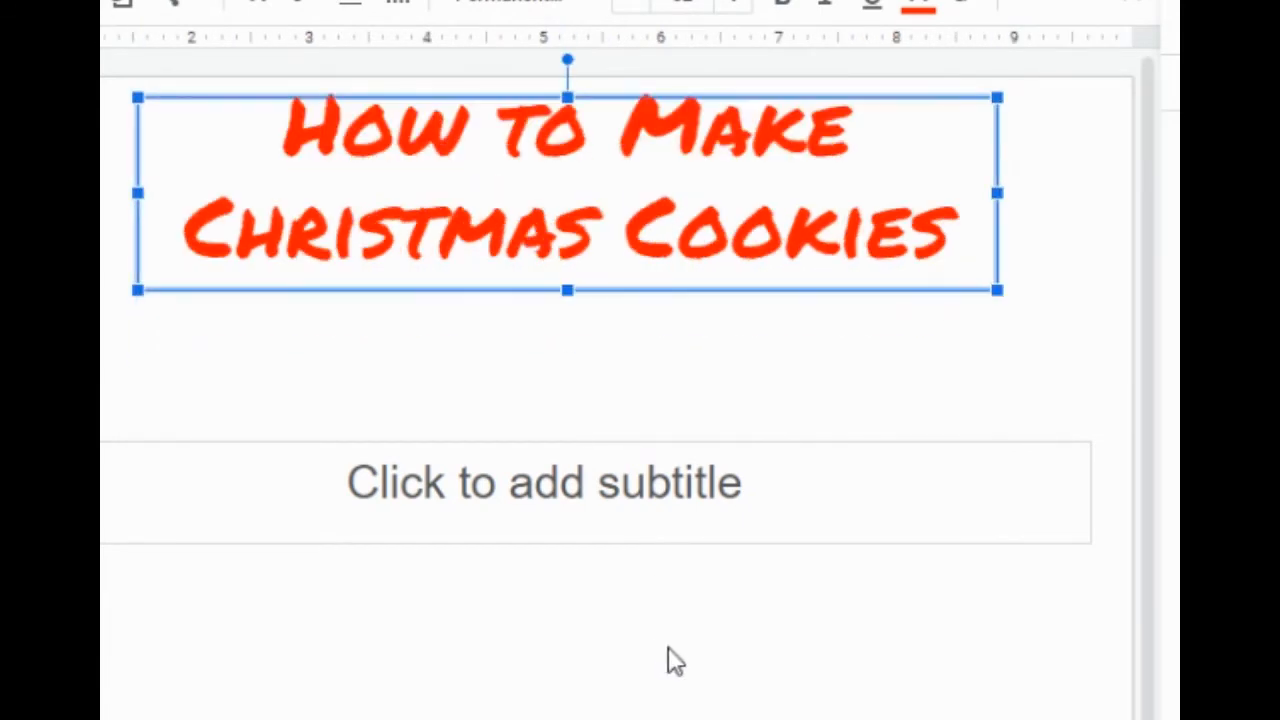
{"action": "left_click_drag", "start_coordinate": [406, 440], "coordinate": [419, 574]}
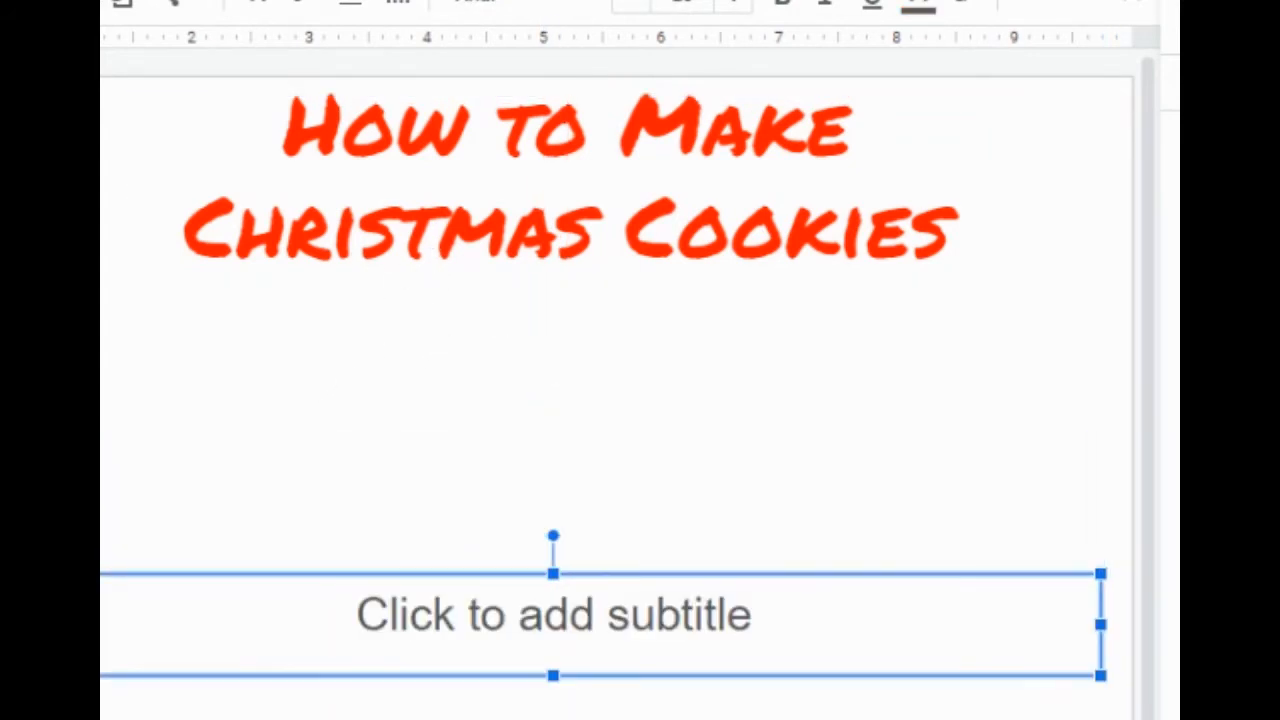
Step: Insert word art reading "How to Make Christmas Cookies"
{"action": "left_click", "coordinate": [102, 2]}
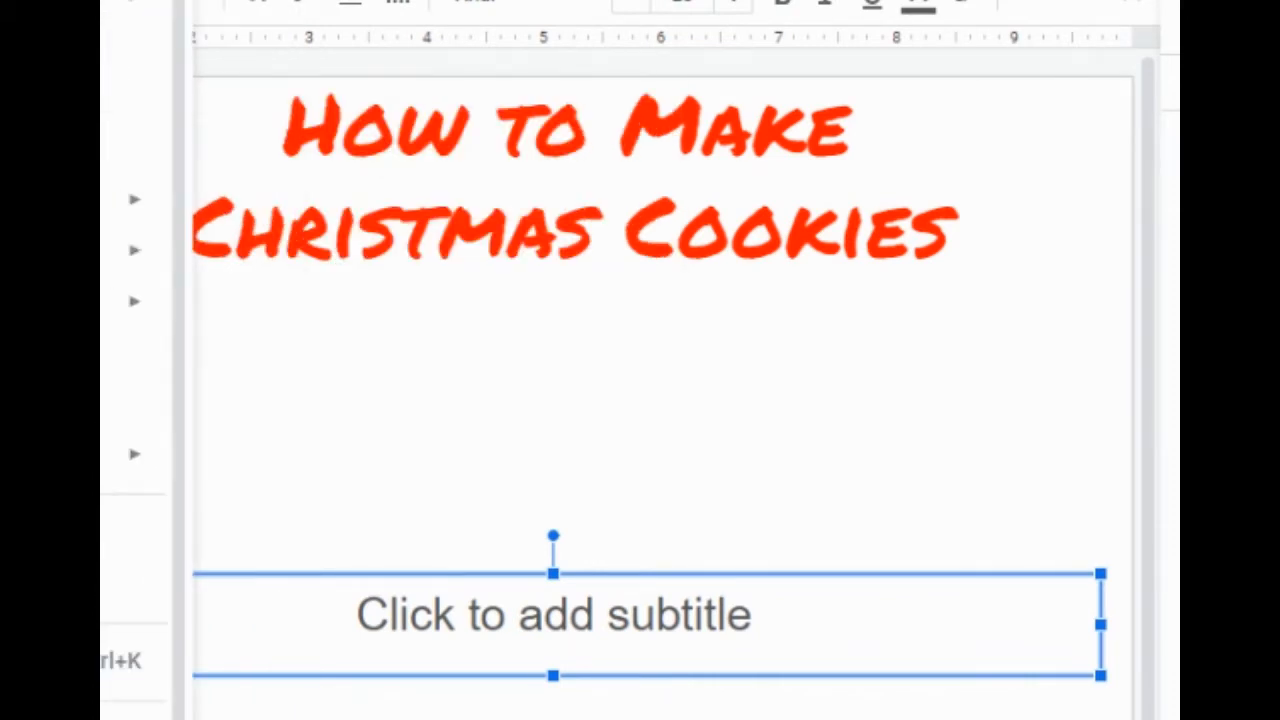
{"action": "mouse_move", "coordinate": [130, 5]}
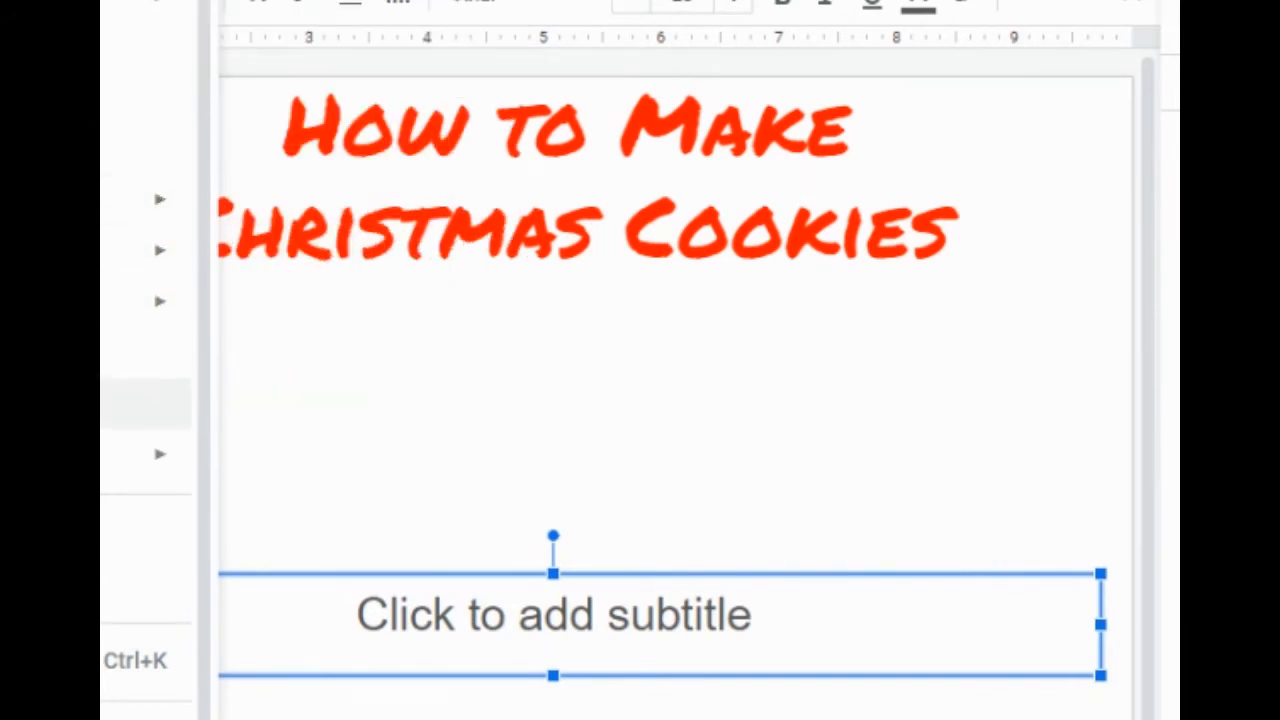
{"action": "left_click", "coordinate": [145, 404]}
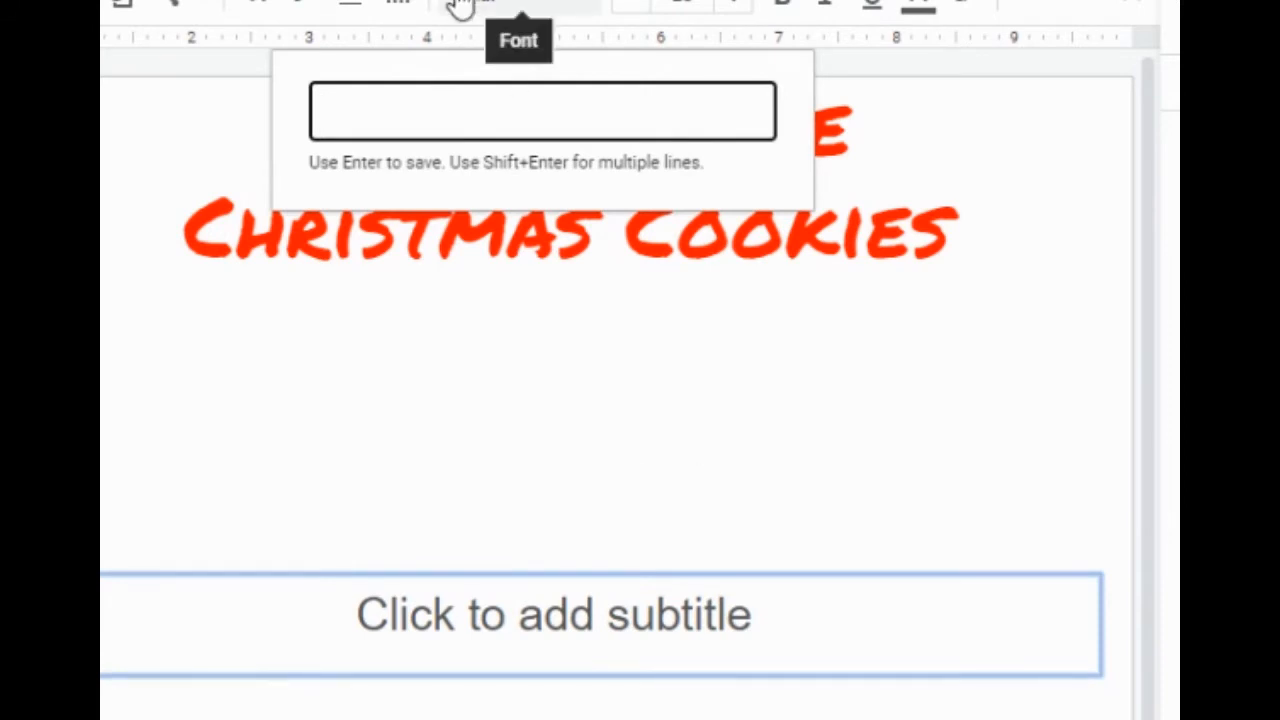
{"action": "type", "text": "How"}
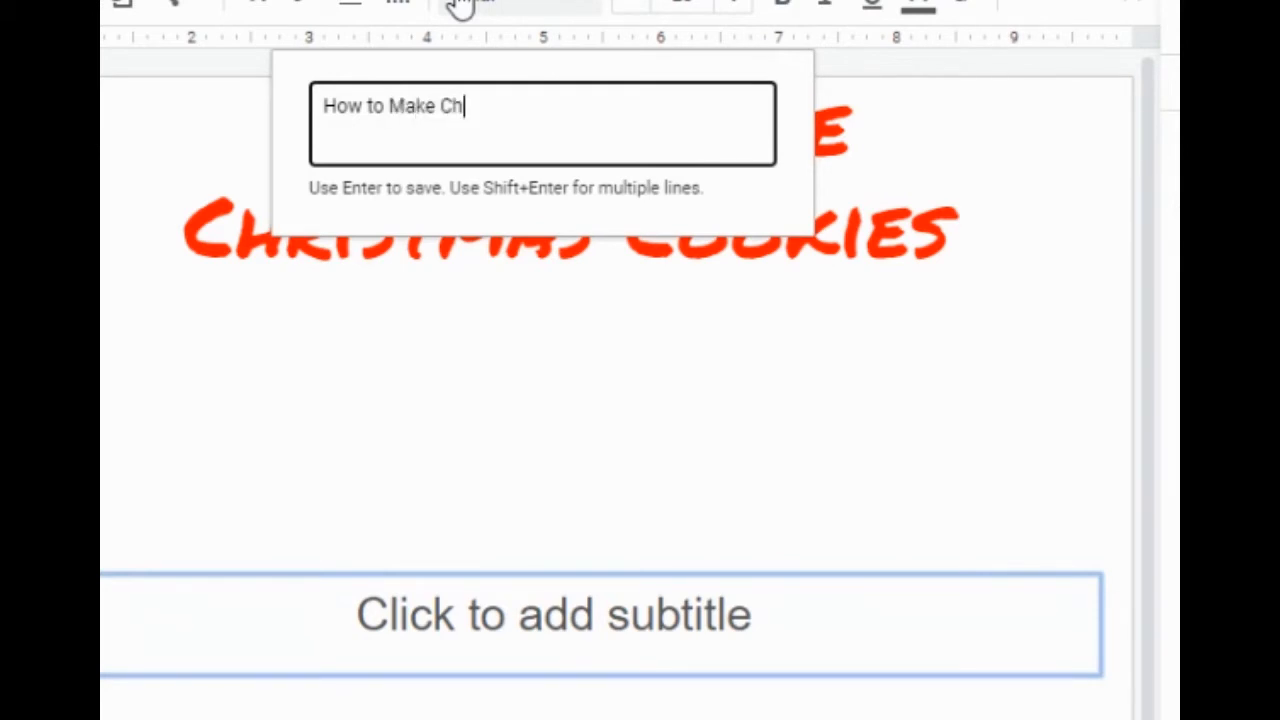
{"action": "type", "text": "to Make Christmas Cookies"}
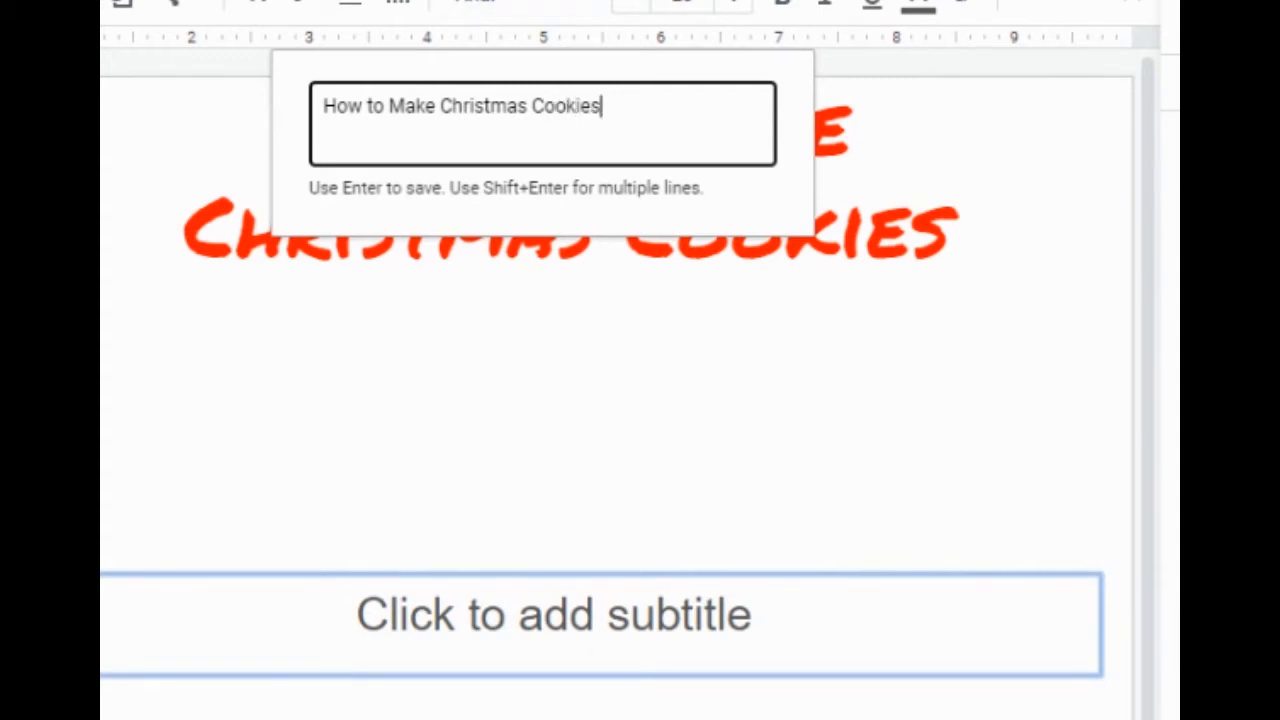
{"action": "key", "text": "Return"}
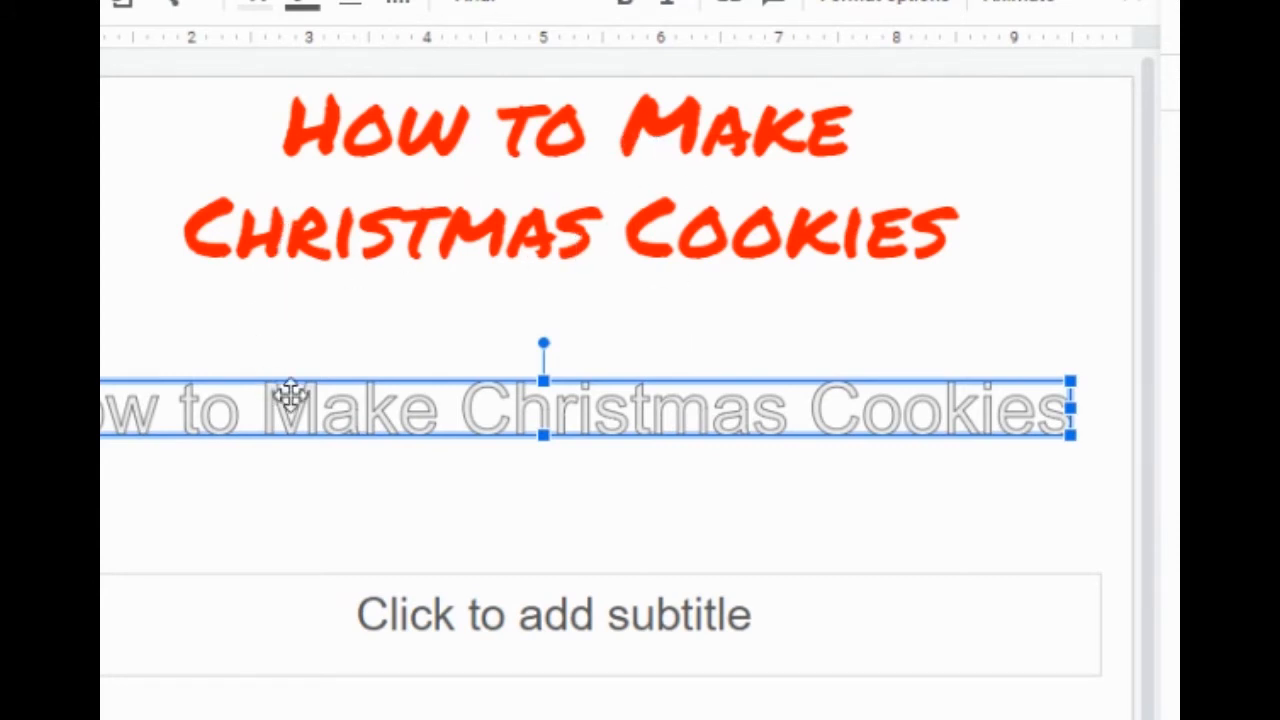
Step: Break the word art text into two lines after "Make" without a leading space, and place it centred beneath the red title
{"action": "double_click", "coordinate": [421, 384]}
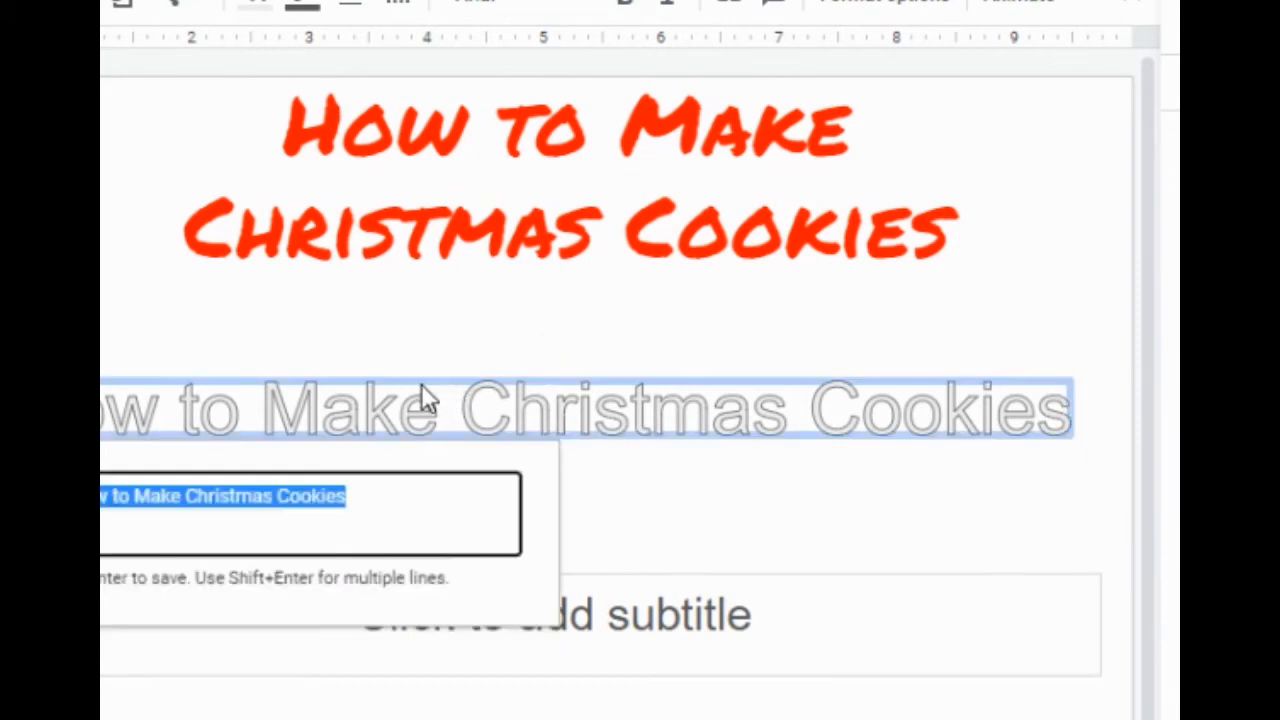
{"action": "left_click", "coordinate": [182, 498]}
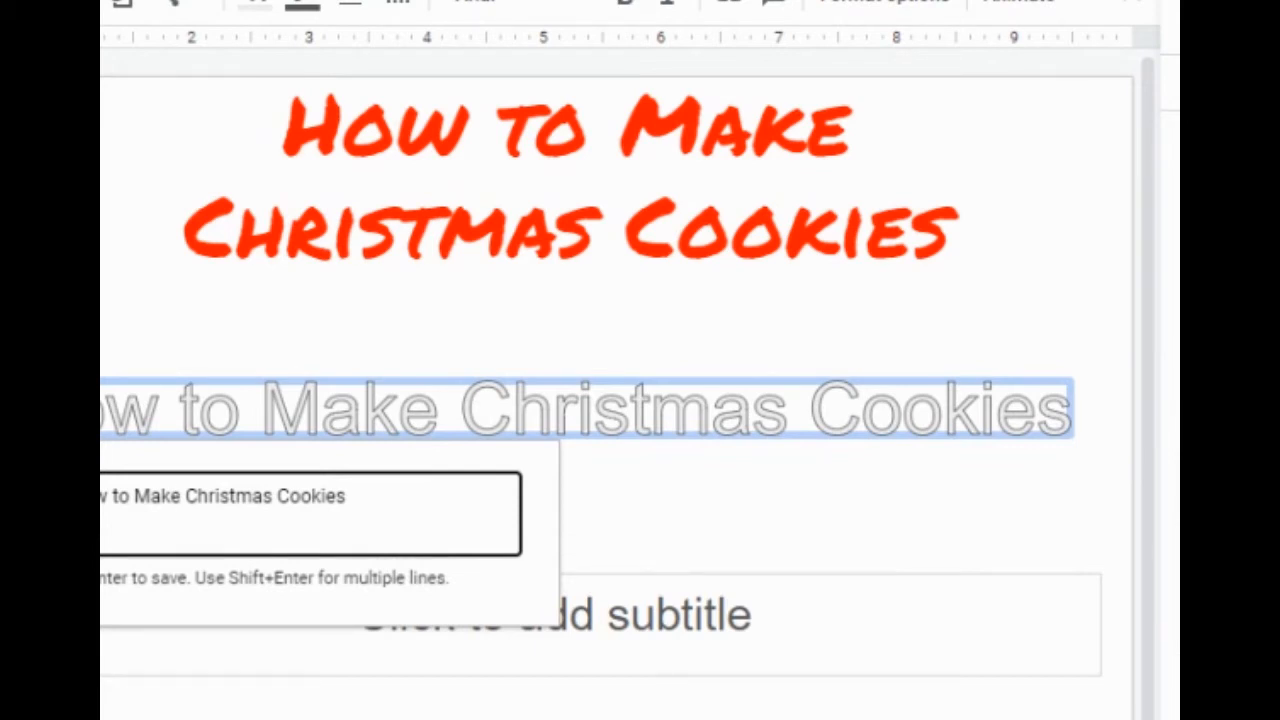
{"action": "key", "text": "shift+Return"}
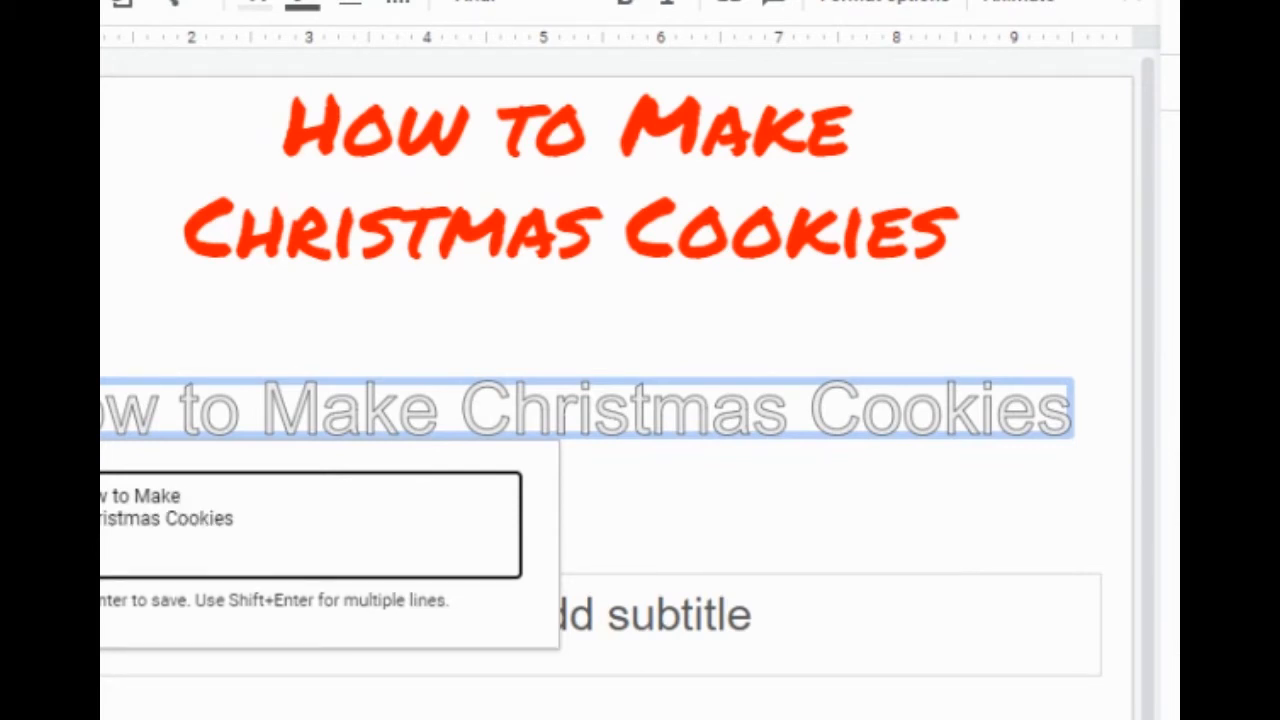
{"action": "key", "text": "Delete"}
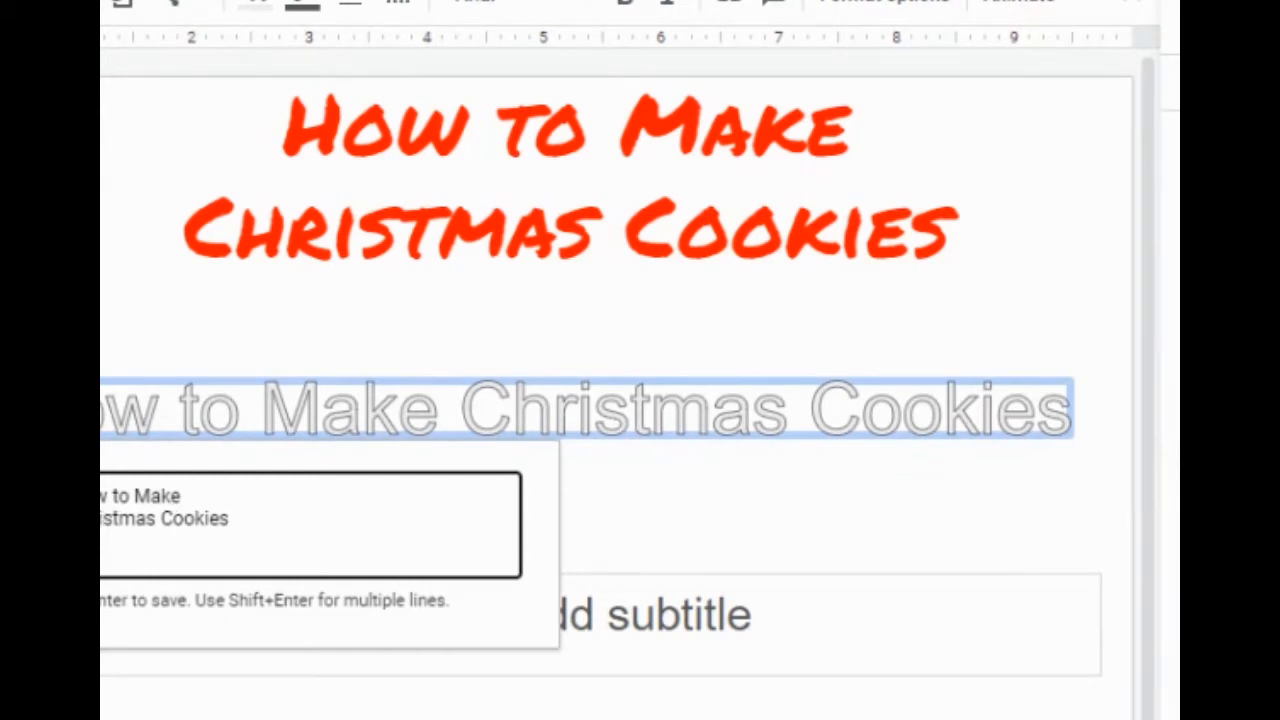
{"action": "key", "text": "Return"}
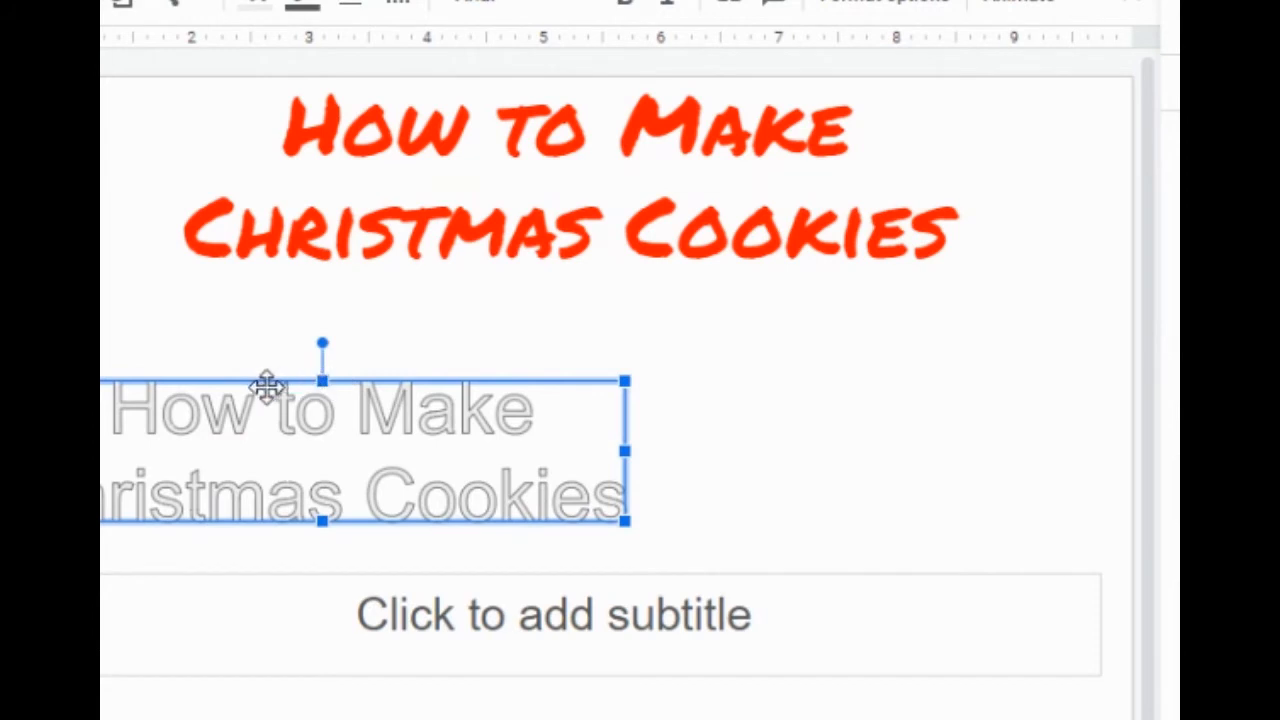
{"action": "left_click_drag", "start_coordinate": [246, 380], "coordinate": [477, 331]}
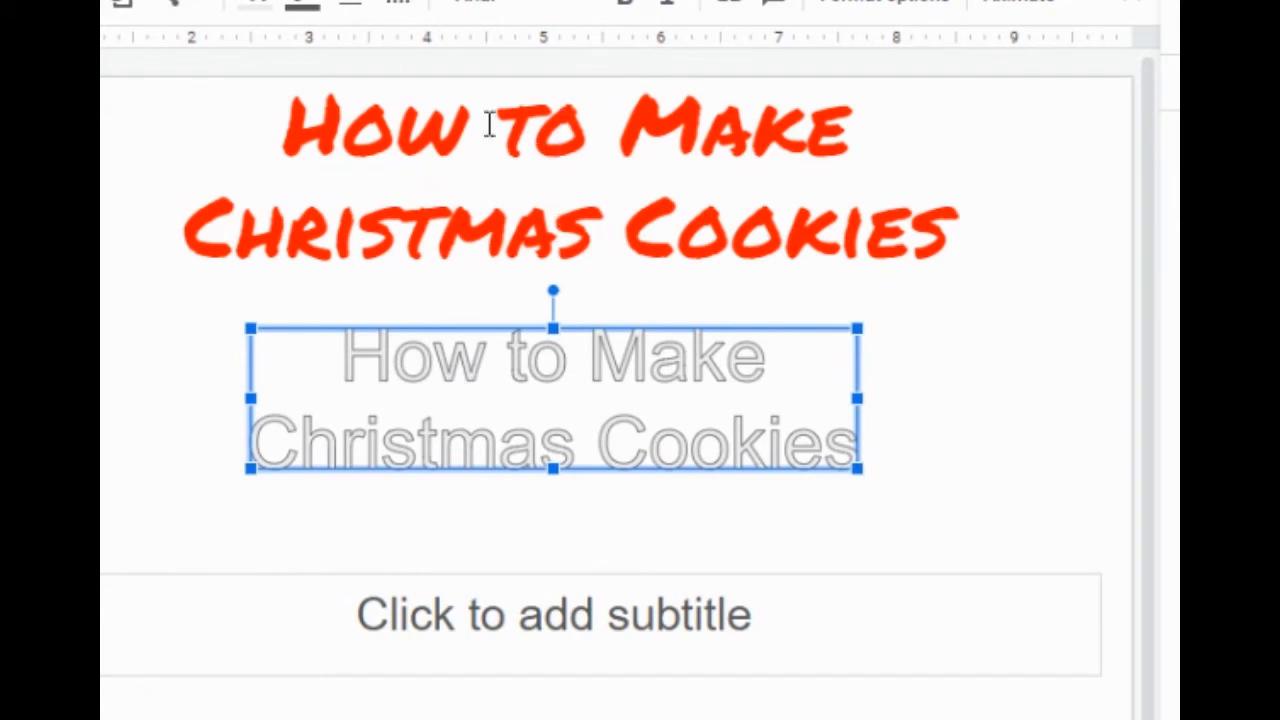
Step: Set the word art's font to Permanent Marker and its fill colour to solid red
{"action": "left_click", "coordinate": [585, 14]}
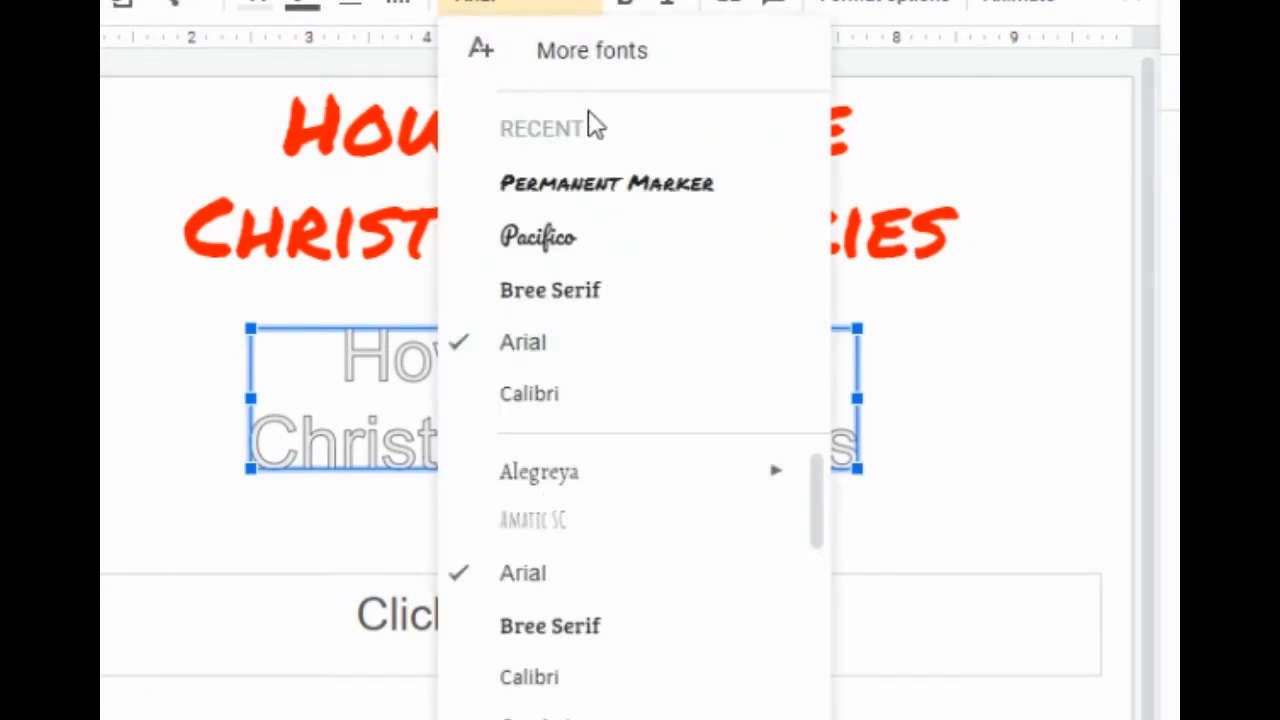
{"action": "left_click", "coordinate": [581, 186]}
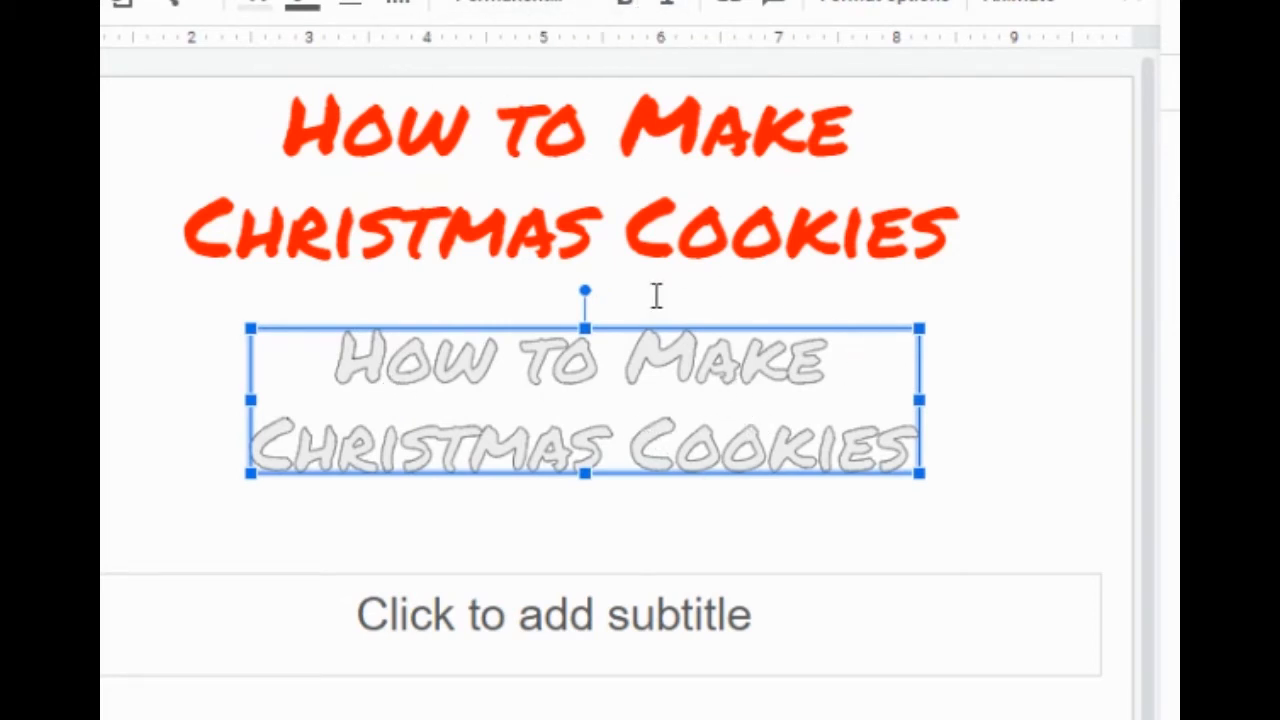
{"action": "left_click", "coordinate": [256, 12]}
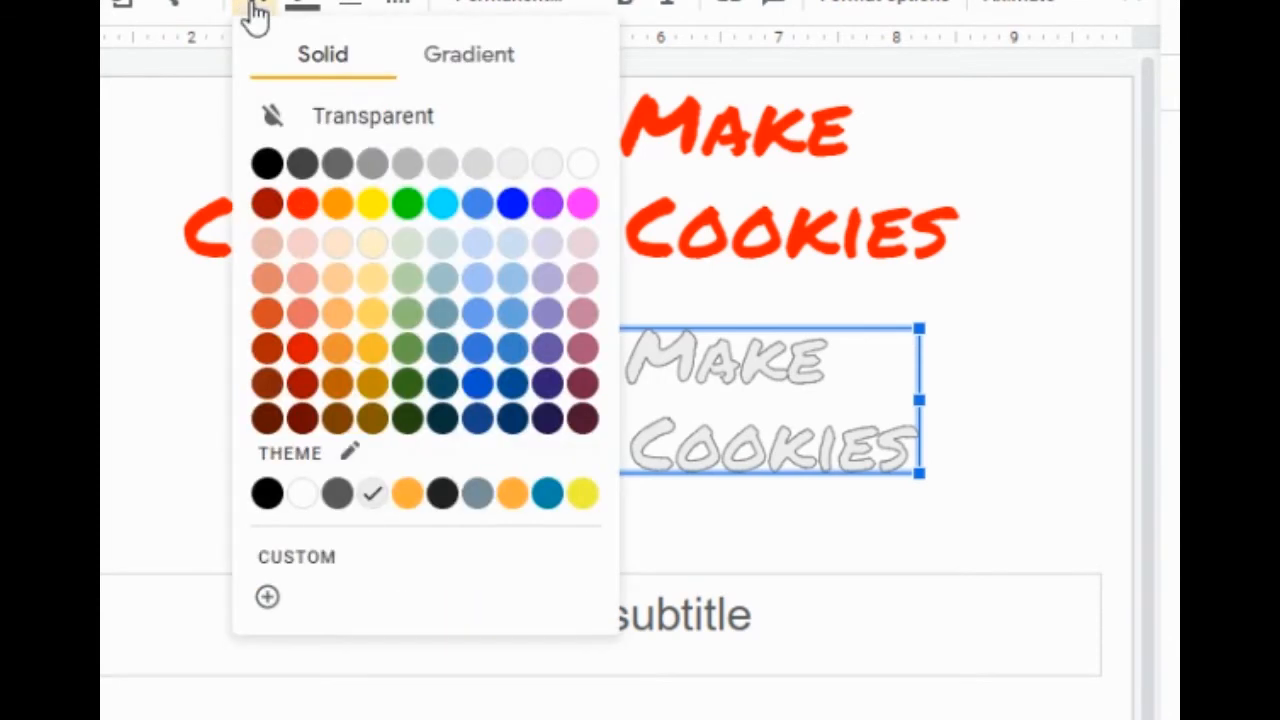
{"action": "left_click", "coordinate": [303, 206]}
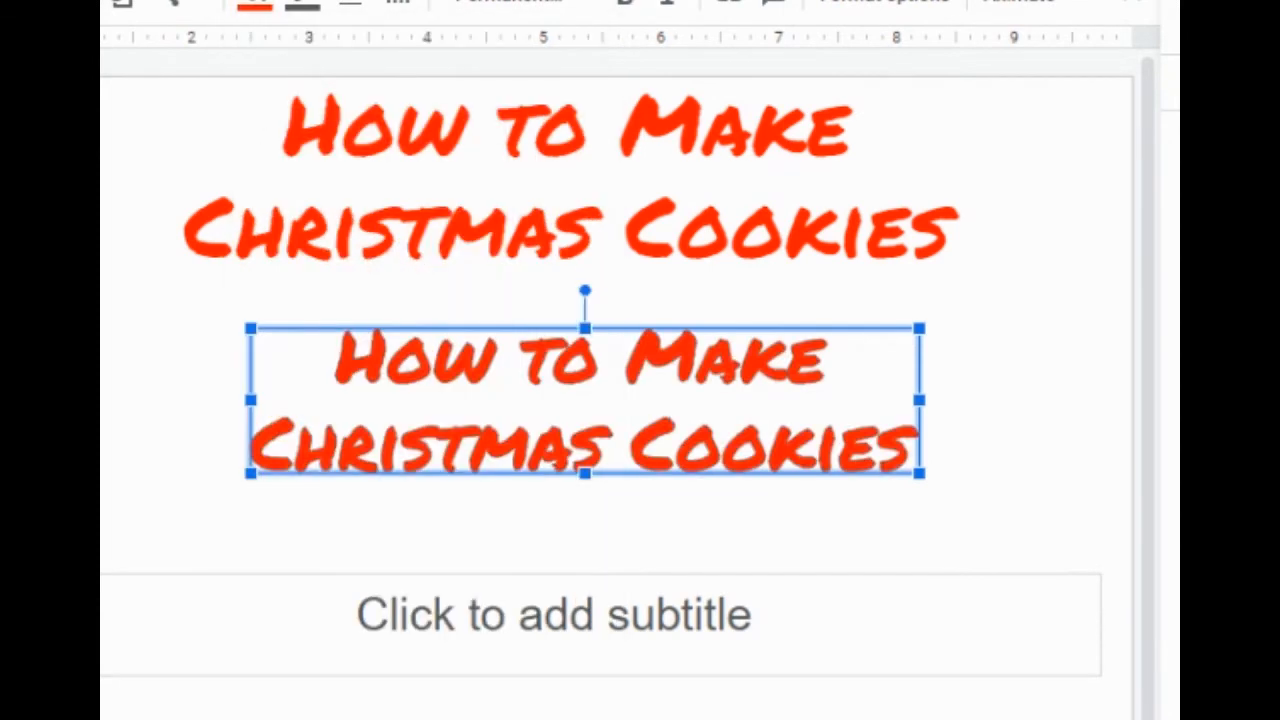
Step: Give the word art a green outline, settling on a dark green shade
{"action": "left_click", "coordinate": [303, 12]}
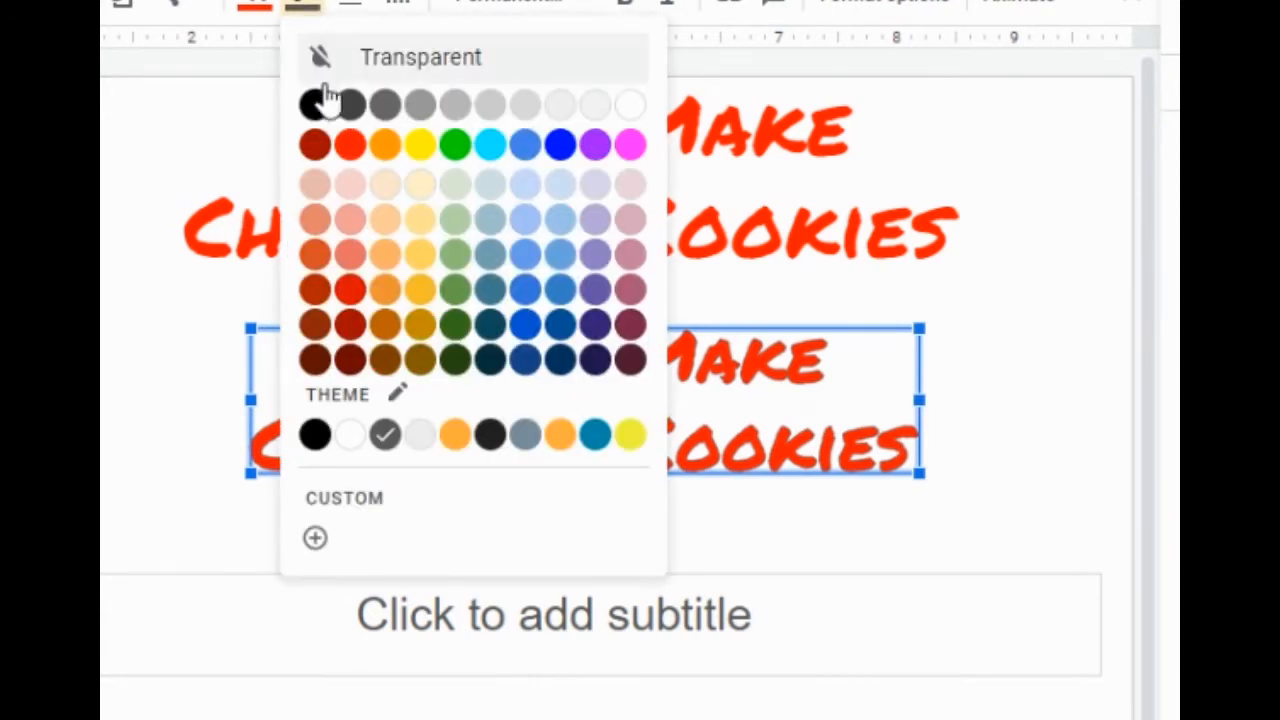
{"action": "left_click", "coordinate": [453, 146]}
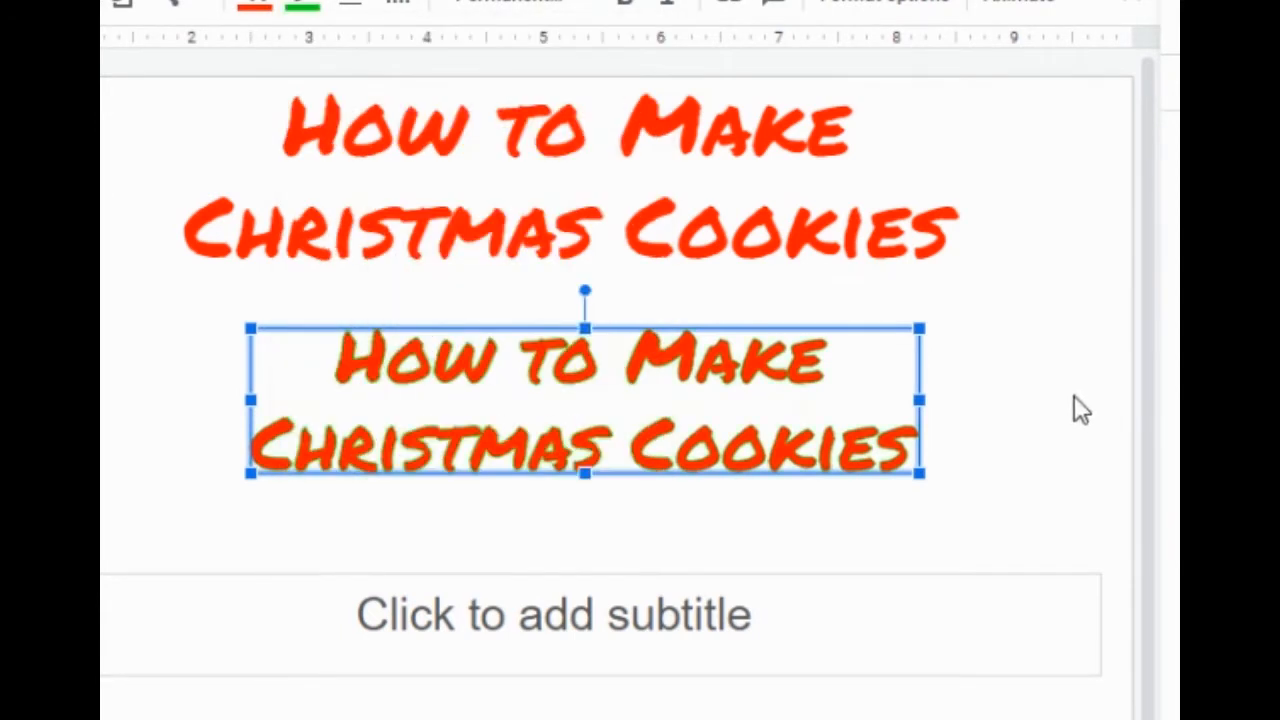
{"action": "left_click", "coordinate": [303, 10]}
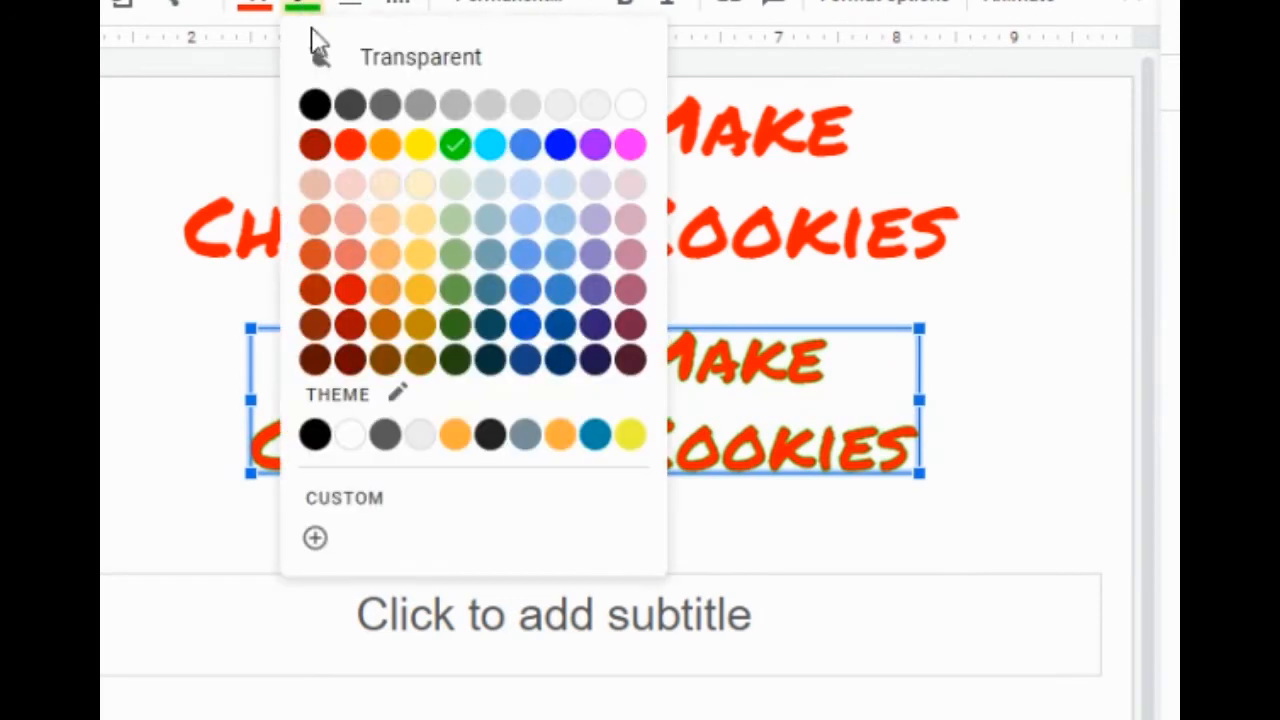
{"action": "left_click", "coordinate": [458, 326]}
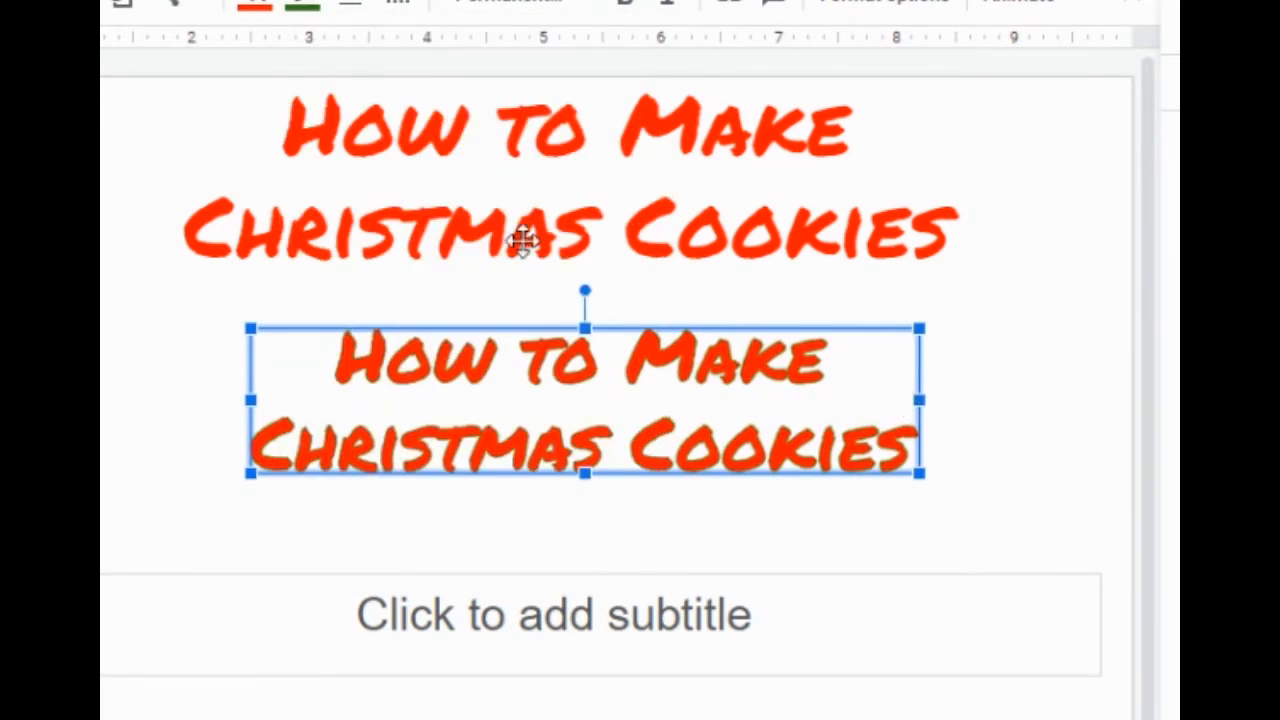
Step: Change the word art's outline colour to a bright green
{"action": "left_click", "coordinate": [303, 12]}
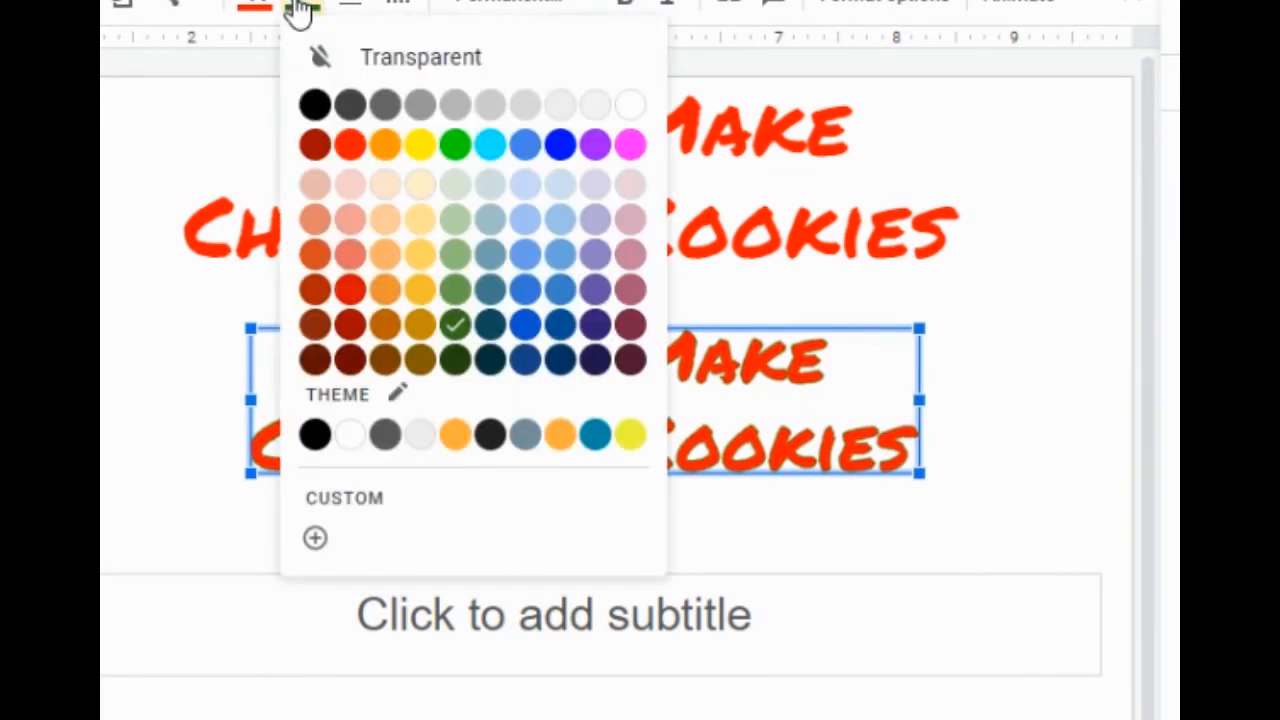
{"action": "left_click", "coordinate": [458, 183]}
{"action": "left_click", "coordinate": [966, 463]}
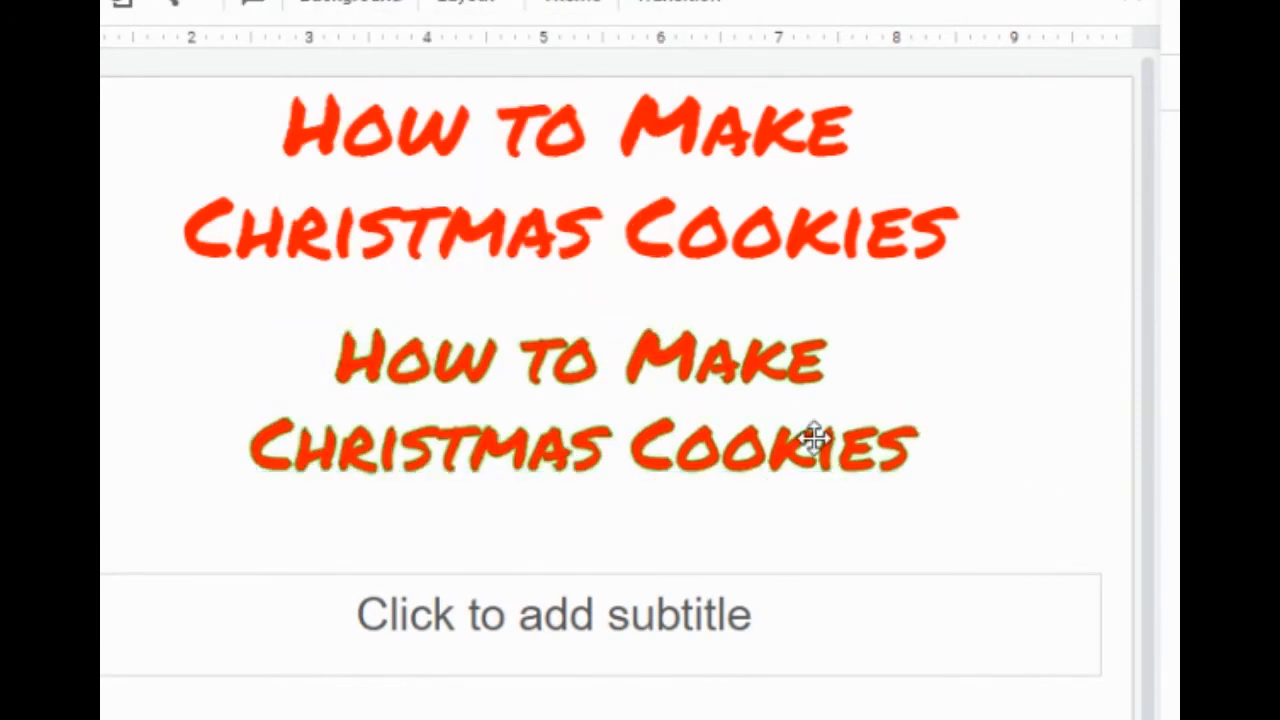
Step: Add a drop shadow and a reflection to the word art
{"action": "left_click", "coordinate": [630, 380]}
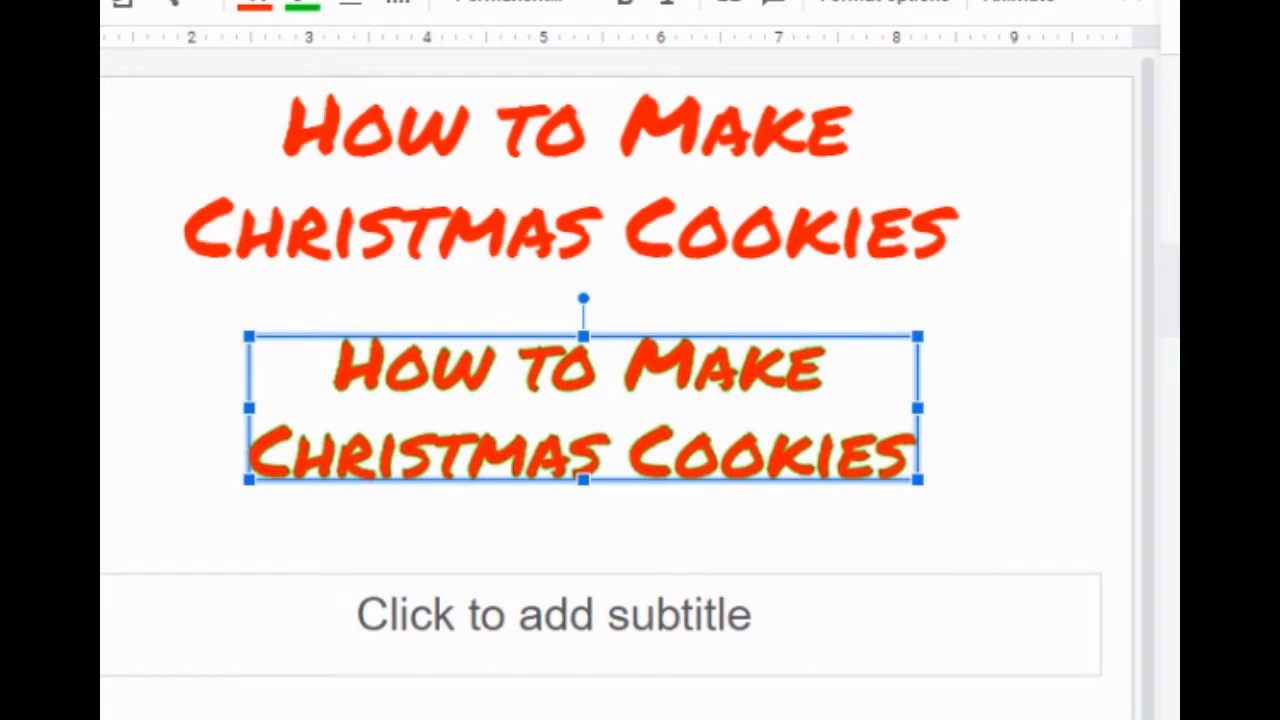
{"action": "left_click", "coordinate": [1208, 291]}
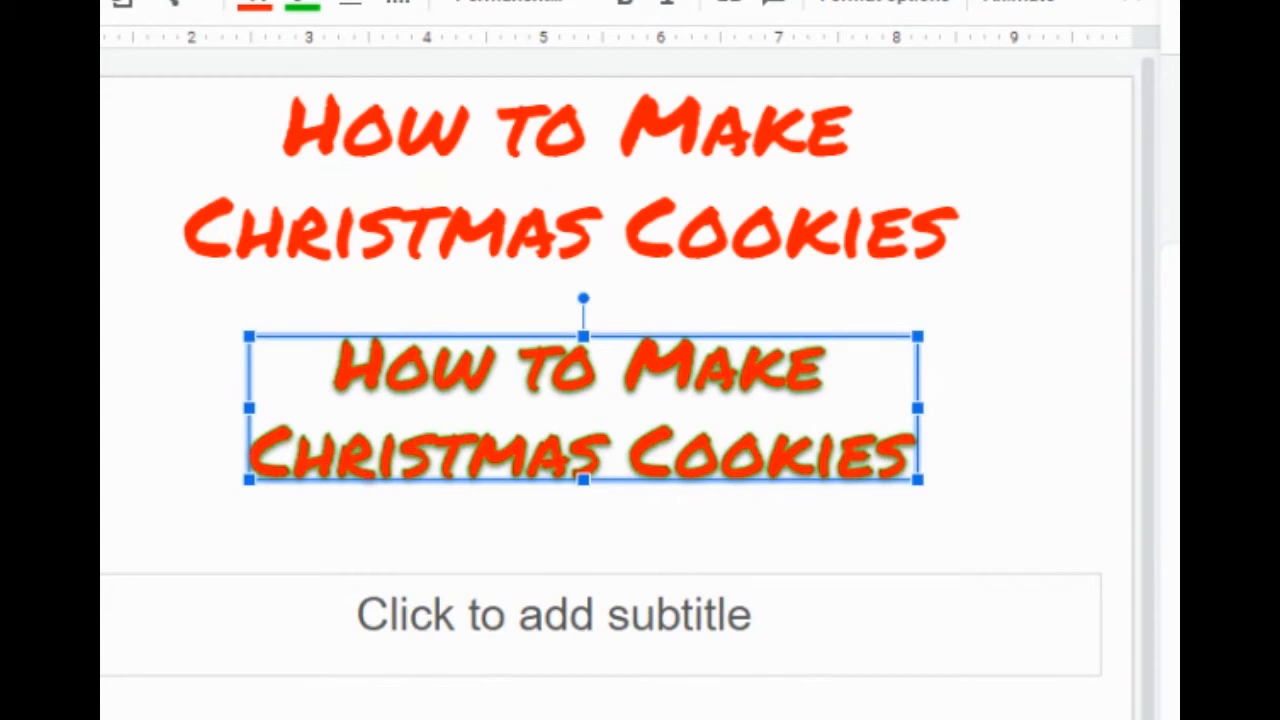
{"action": "left_click", "coordinate": [1200, 714]}
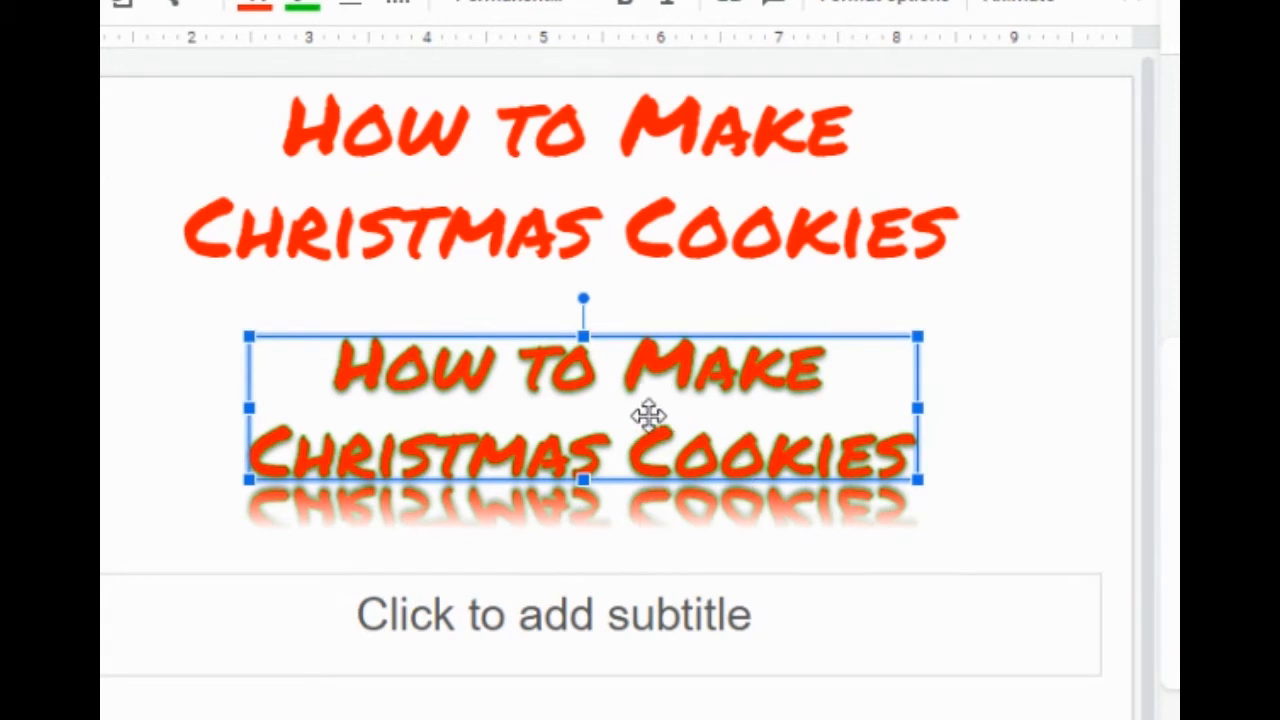
{"action": "left_click", "coordinate": [556, 206]}
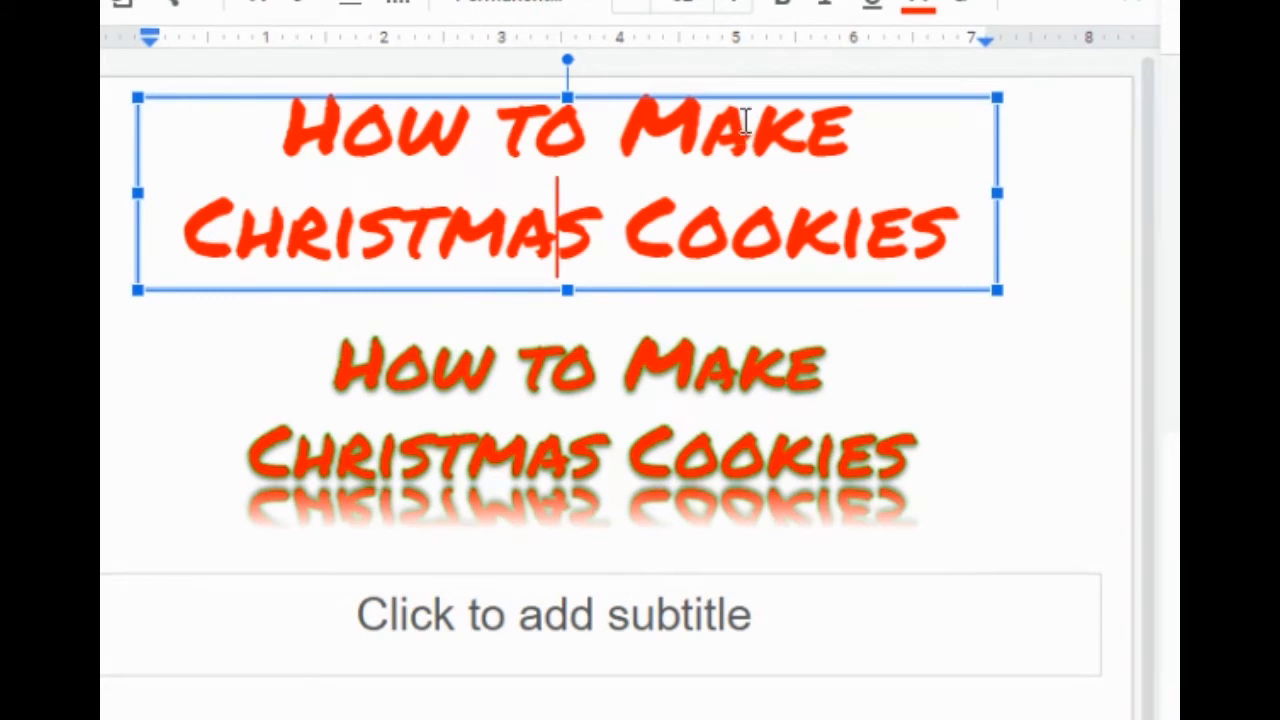
{"action": "right_click", "coordinate": [946, 291]}
{"action": "right_click", "coordinate": [857, 289]}
{"action": "right_click", "coordinate": [806, 292]}
{"action": "left_click", "coordinate": [686, 265]}
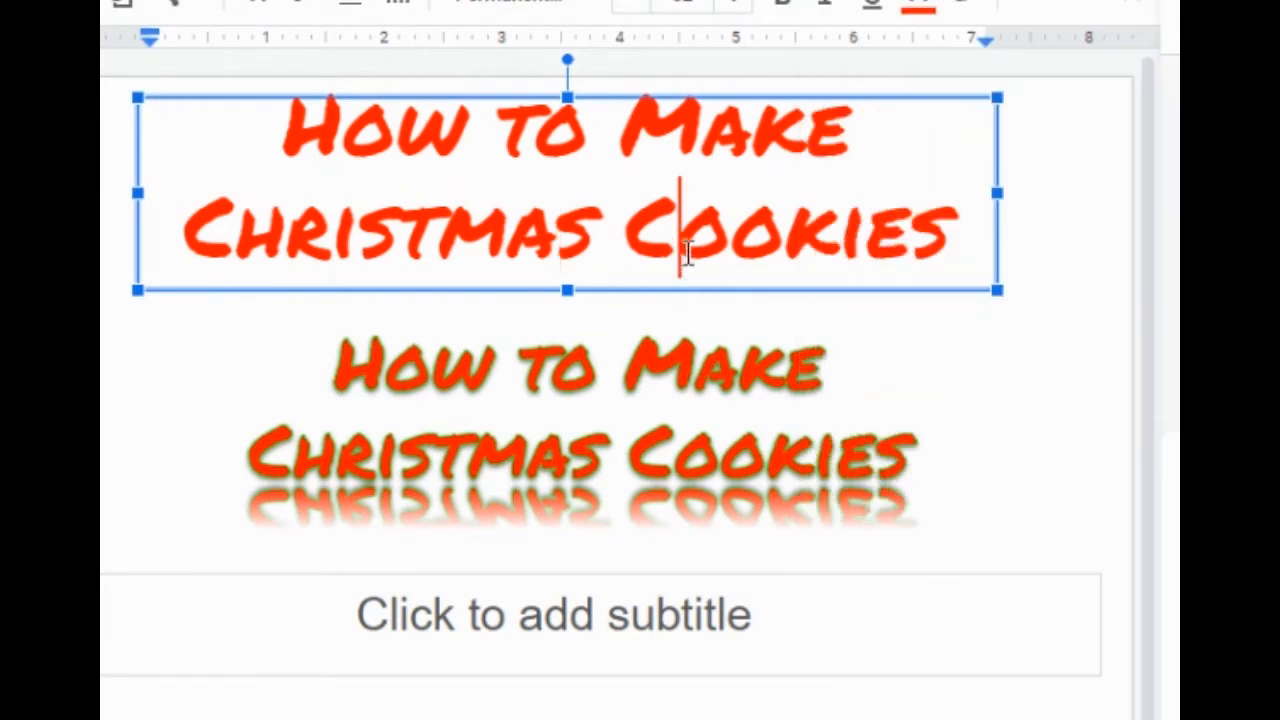
{"action": "right_click", "coordinate": [930, 96]}
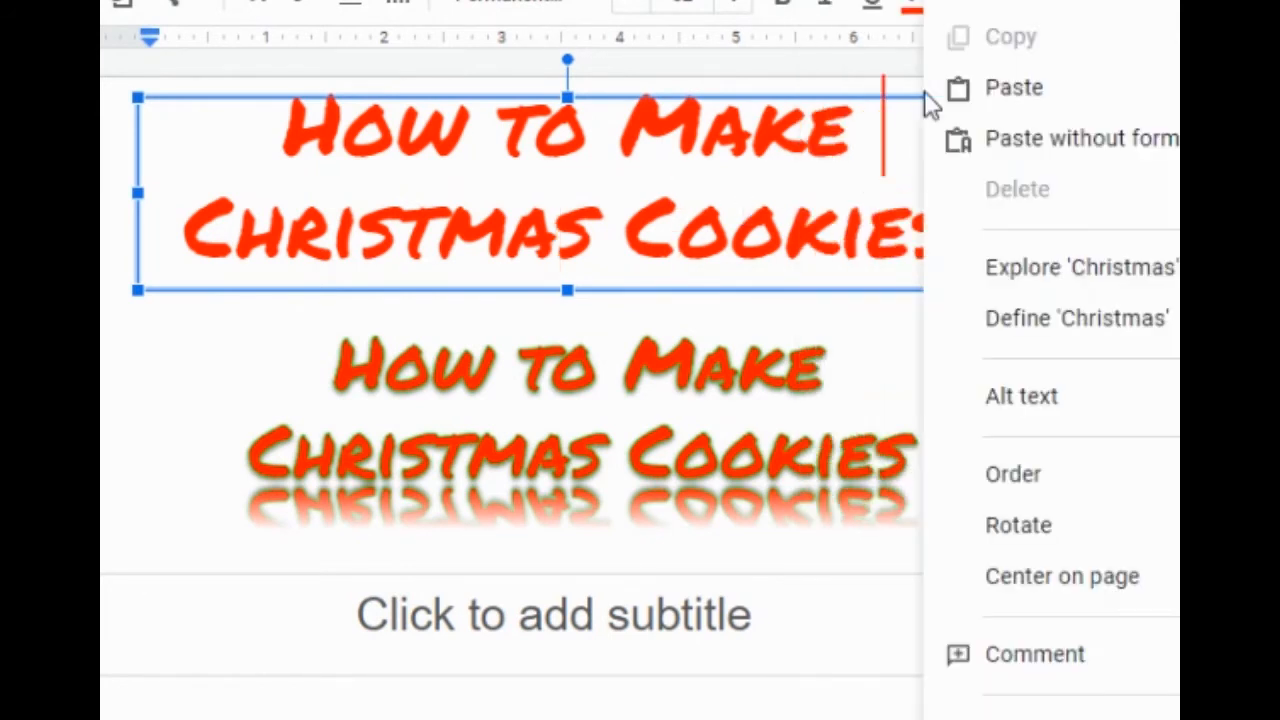
{"action": "left_click", "coordinate": [812, 116]}
{"action": "left_click", "coordinate": [773, 122]}
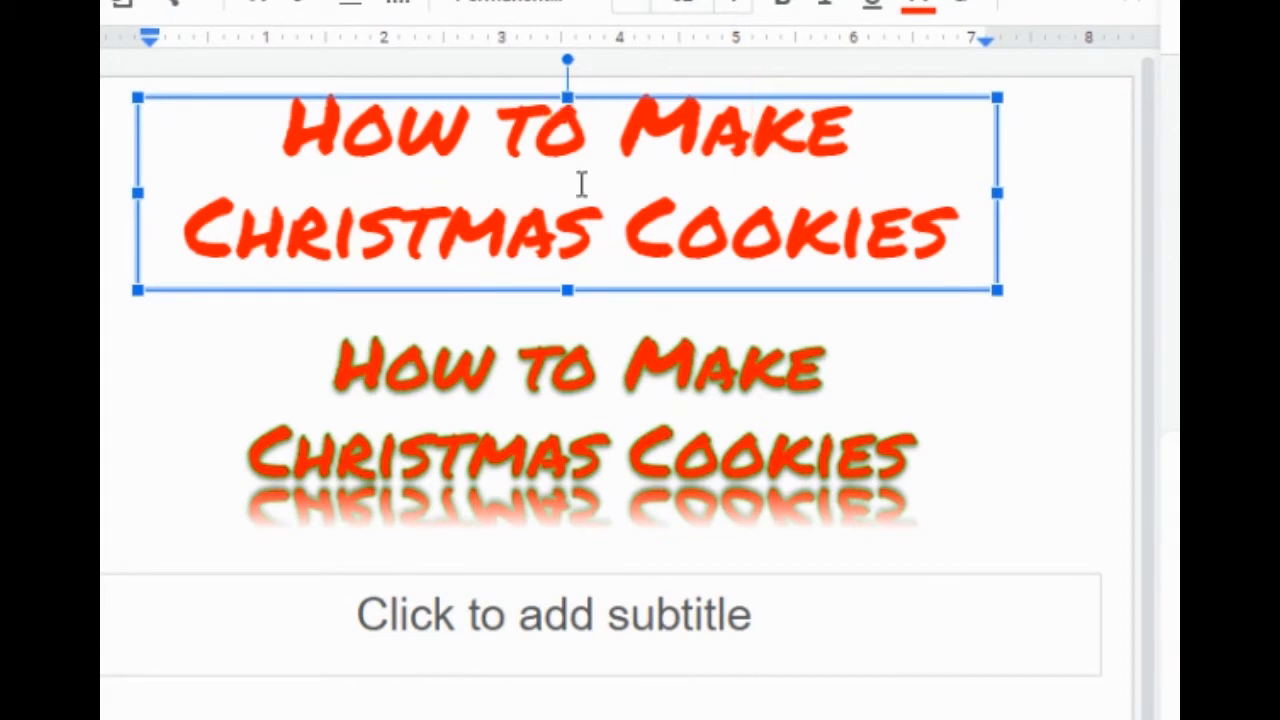
Step: Remove the plain red title text box above the word art from the slide
{"action": "right_click", "coordinate": [586, 293]}
{"action": "left_click", "coordinate": [530, 278]}
{"action": "left_click", "coordinate": [240, 226]}
{"action": "left_click", "coordinate": [142, 160]}
{"action": "right_click", "coordinate": [140, 178]}
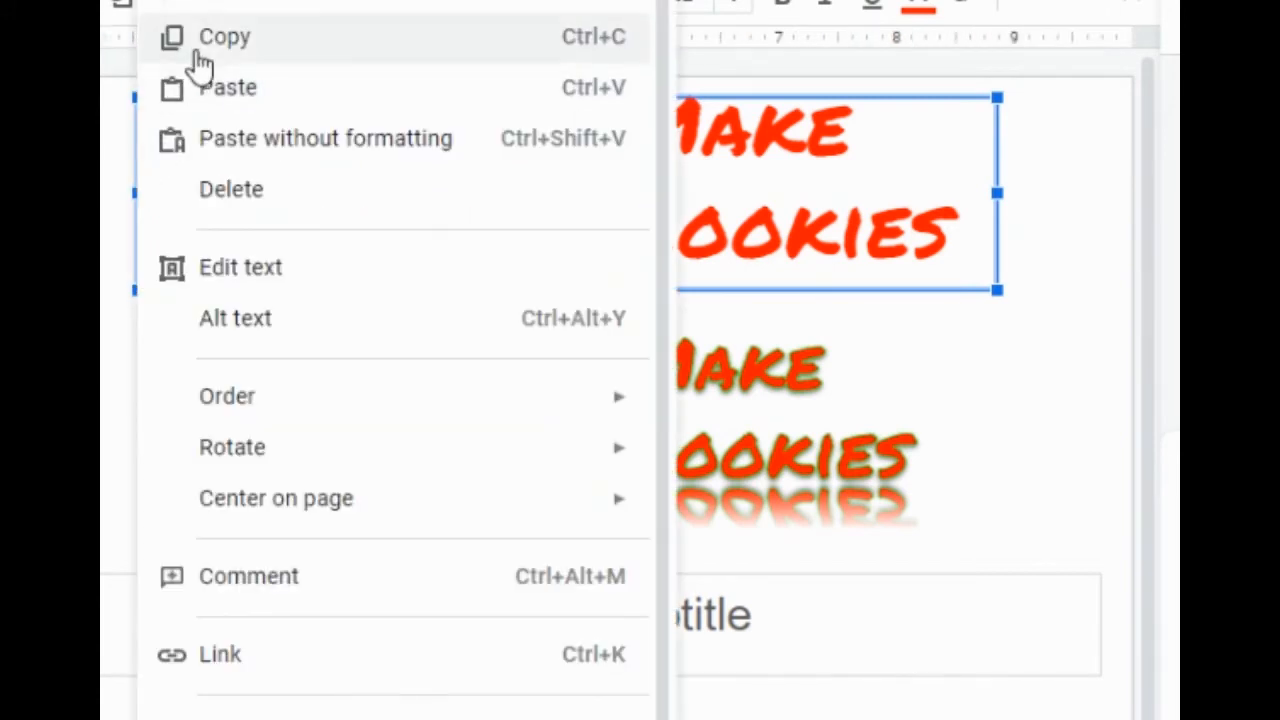
{"action": "left_click", "coordinate": [250, 5]}
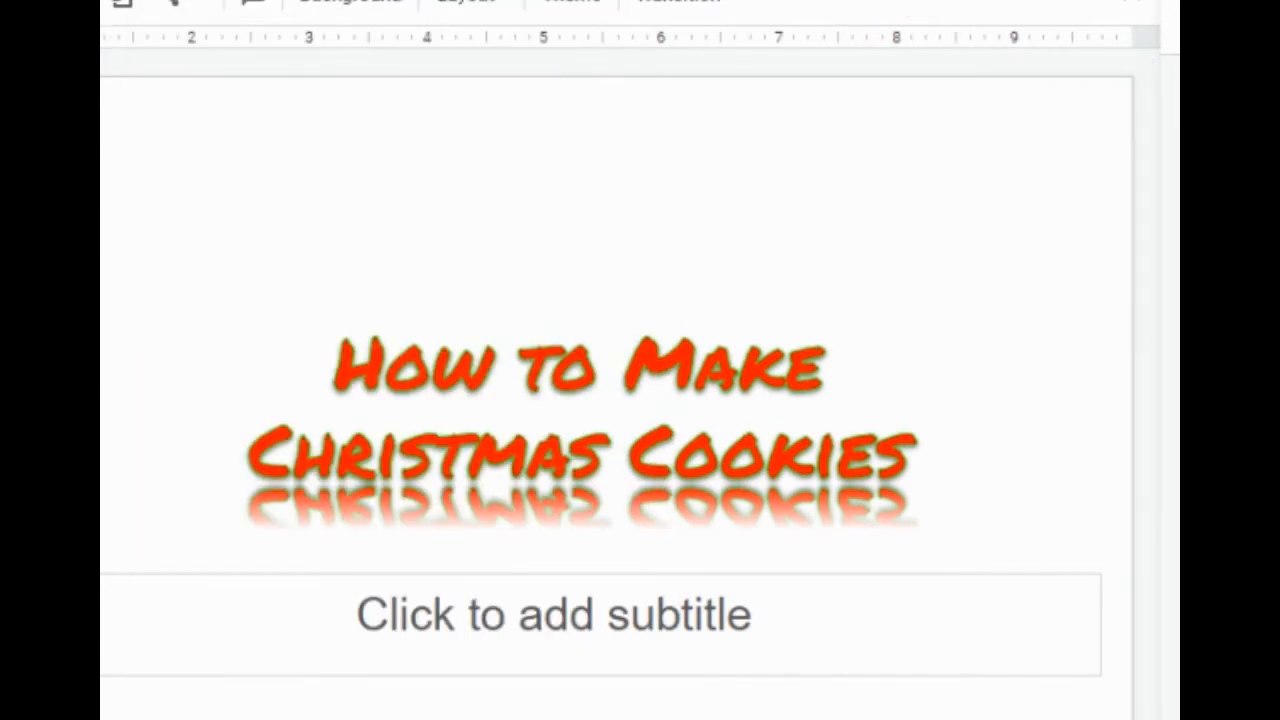
Step: Move the word art up into the empty space where the plain title was
{"action": "left_click", "coordinate": [688, 346]}
{"action": "left_click_drag", "start_coordinate": [646, 331], "coordinate": [657, 228]}
{"action": "left_click", "coordinate": [562, 368]}
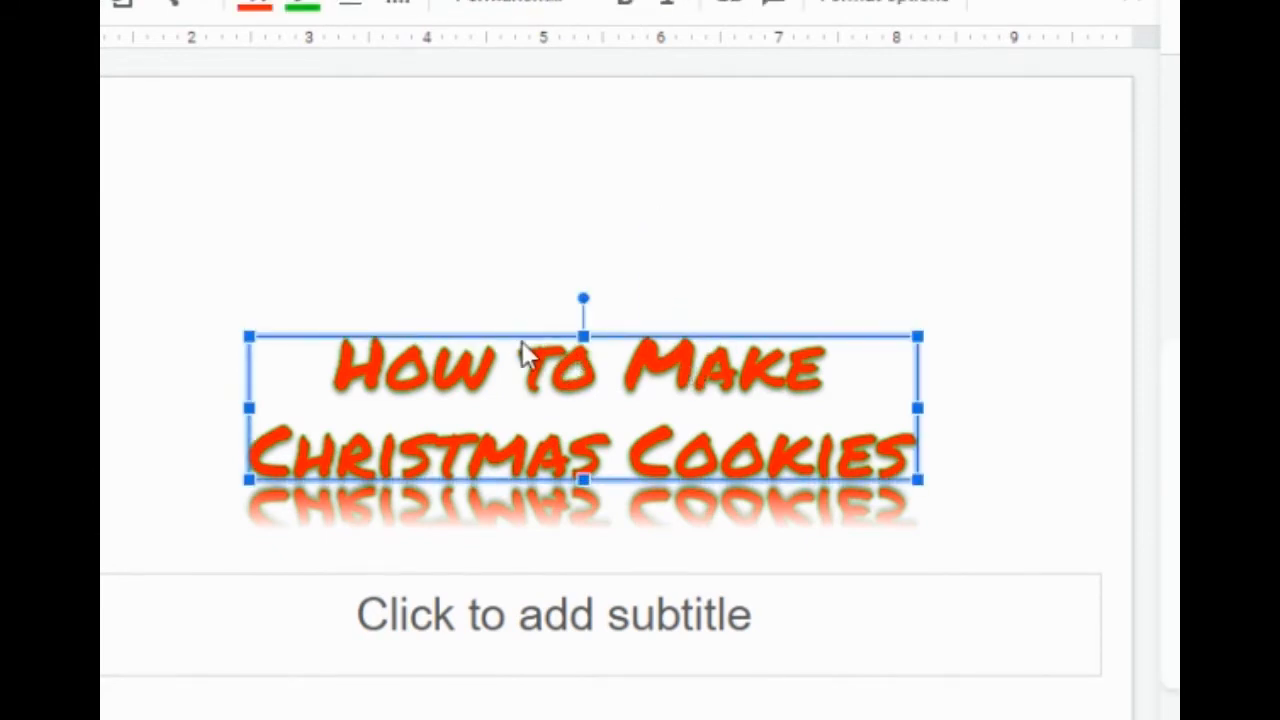
{"action": "left_click_drag", "start_coordinate": [502, 338], "coordinate": [494, 200]}
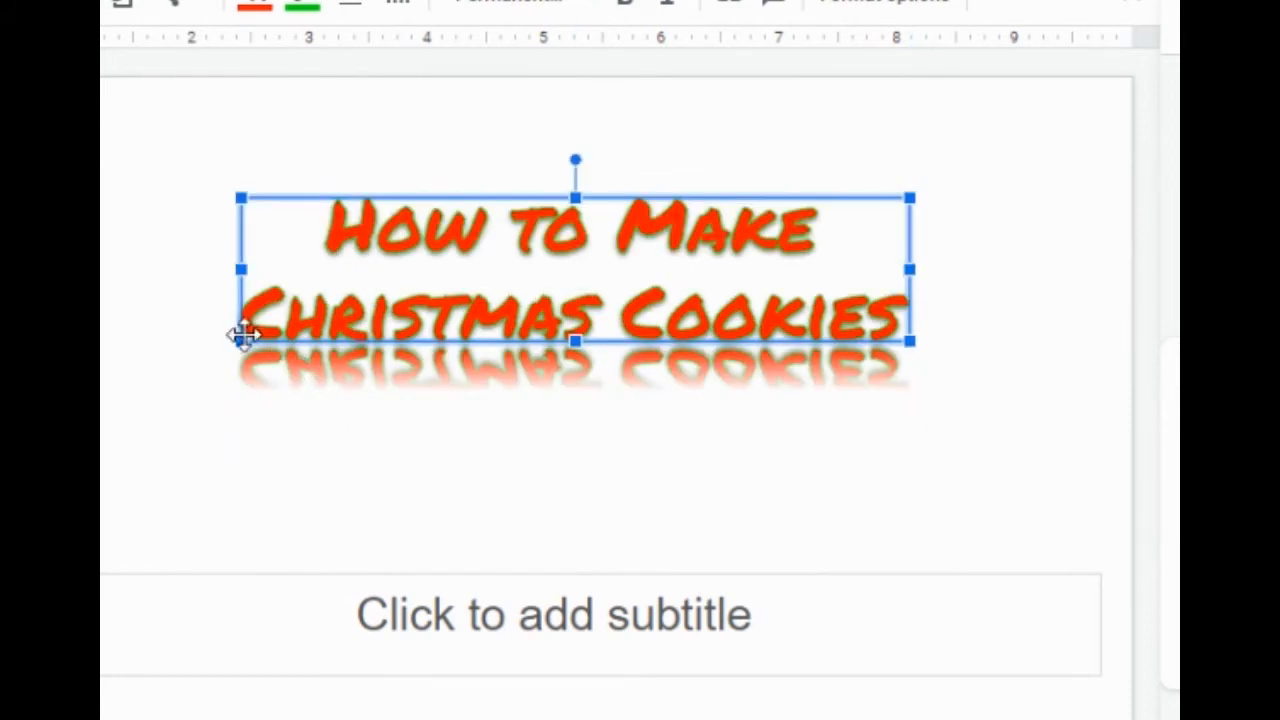
Step: Enlarge the word art to fill most of the slide width and centre it above the subtitle
{"action": "left_click_drag", "start_coordinate": [240, 198], "coordinate": [139, 113]}
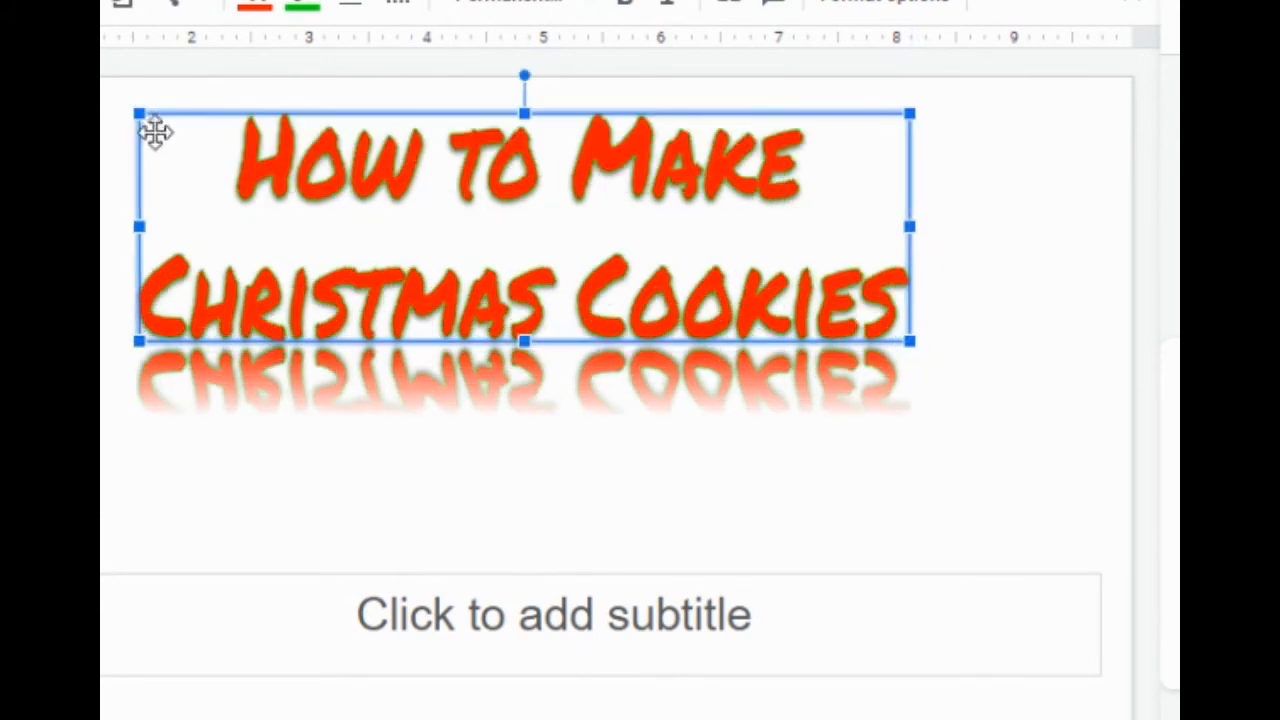
{"action": "left_click_drag", "start_coordinate": [910, 342], "coordinate": [1016, 398]}
{"action": "left_click_drag", "start_coordinate": [453, 130], "coordinate": [429, 152]}
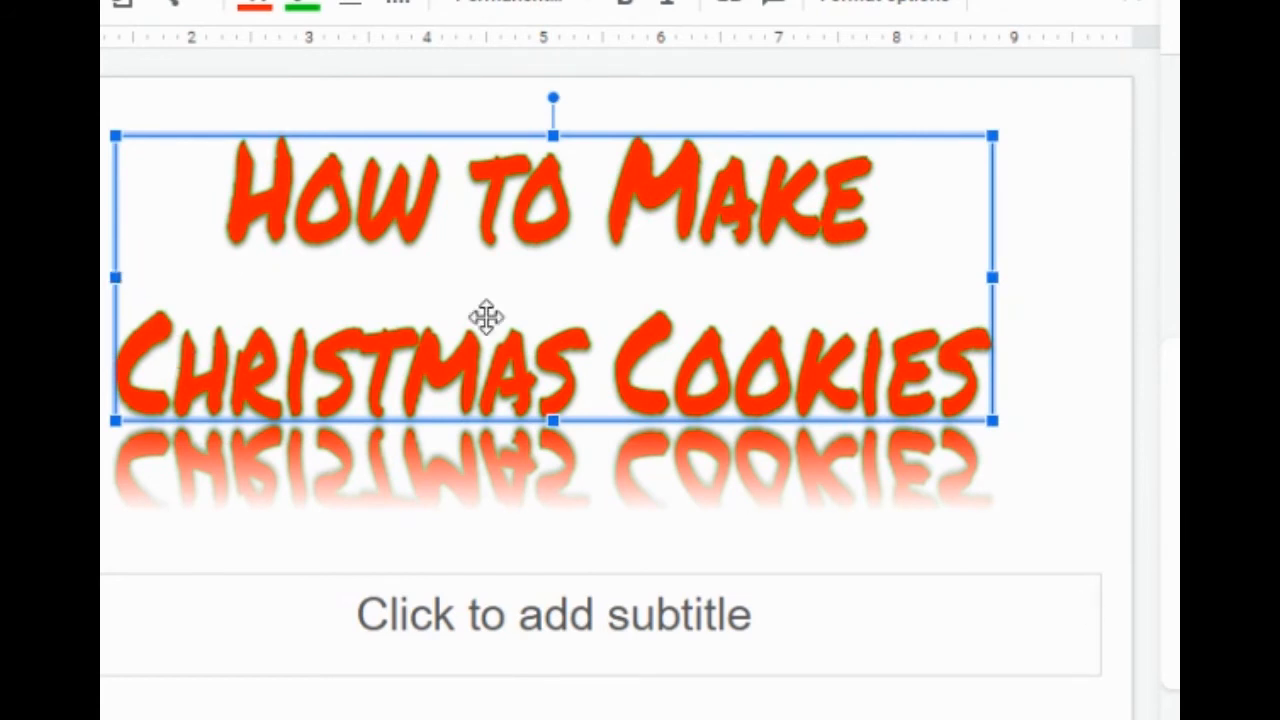
Step: Enter "Your Name" as the subtitle and set its font to Permanent Marker
{"action": "left_click", "coordinate": [557, 612]}
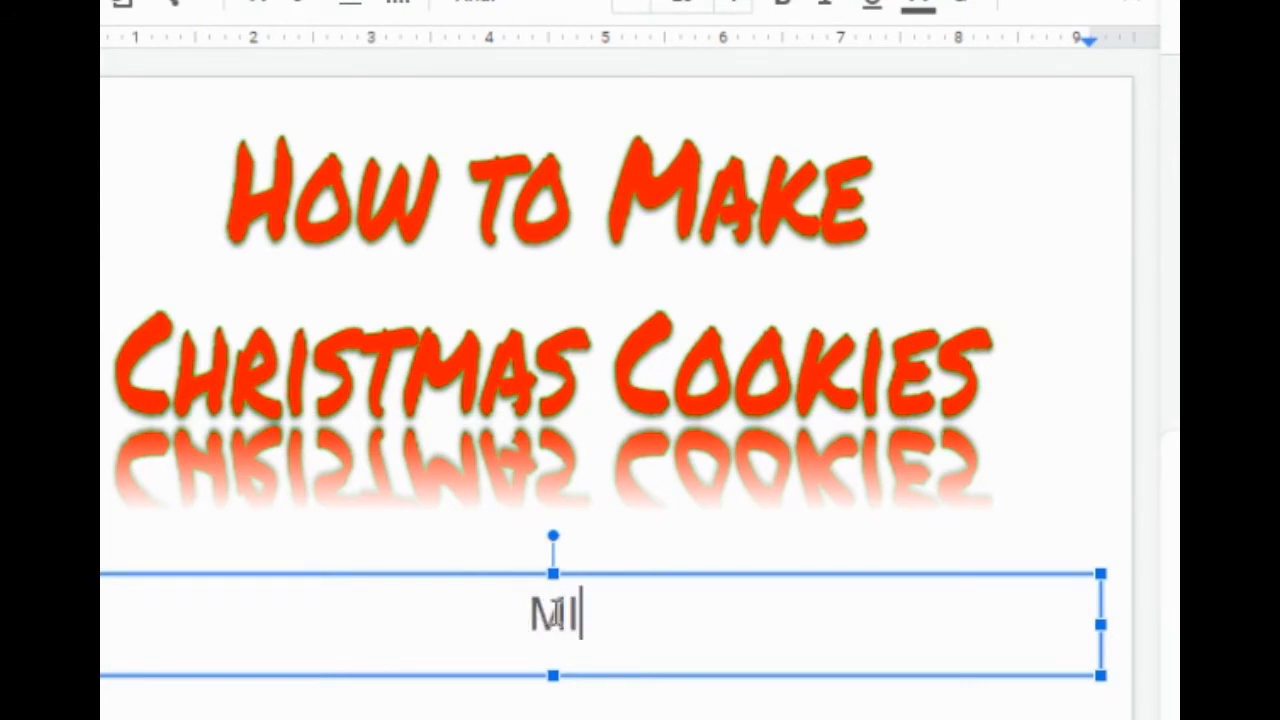
{"action": "type", "text": "Your Name"}
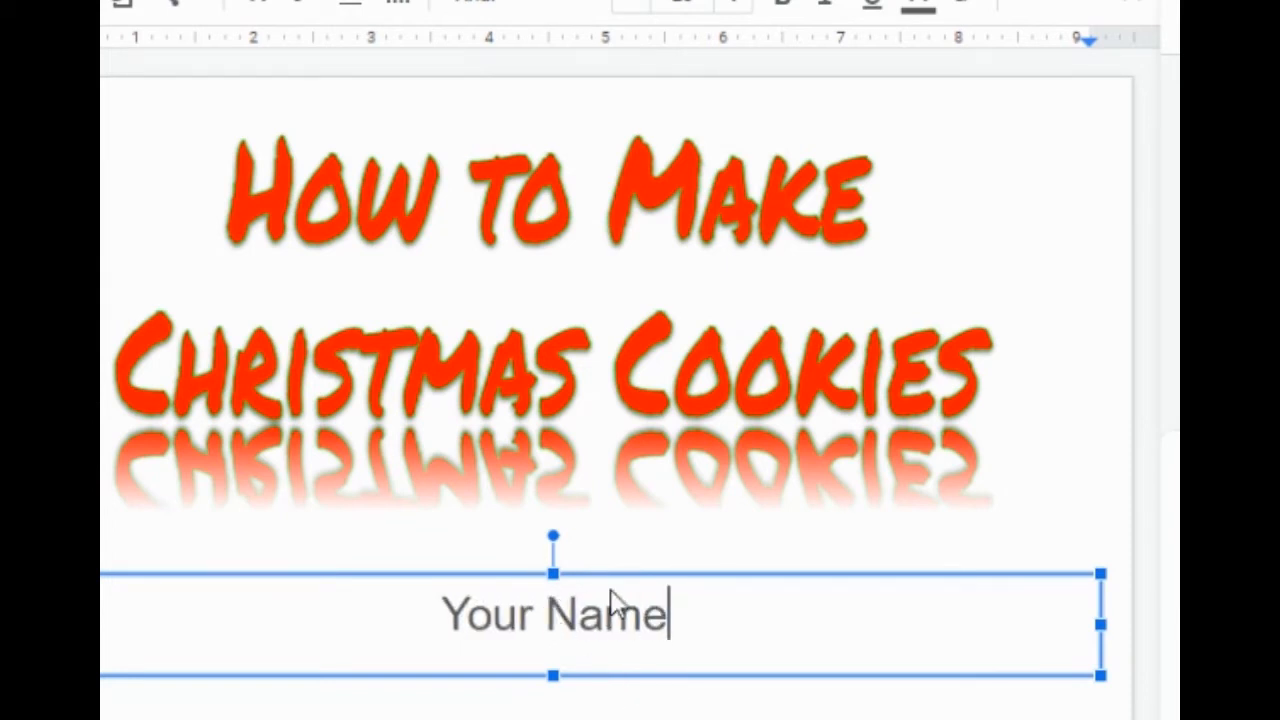
{"action": "left_click_drag", "start_coordinate": [674, 622], "coordinate": [234, 623]}
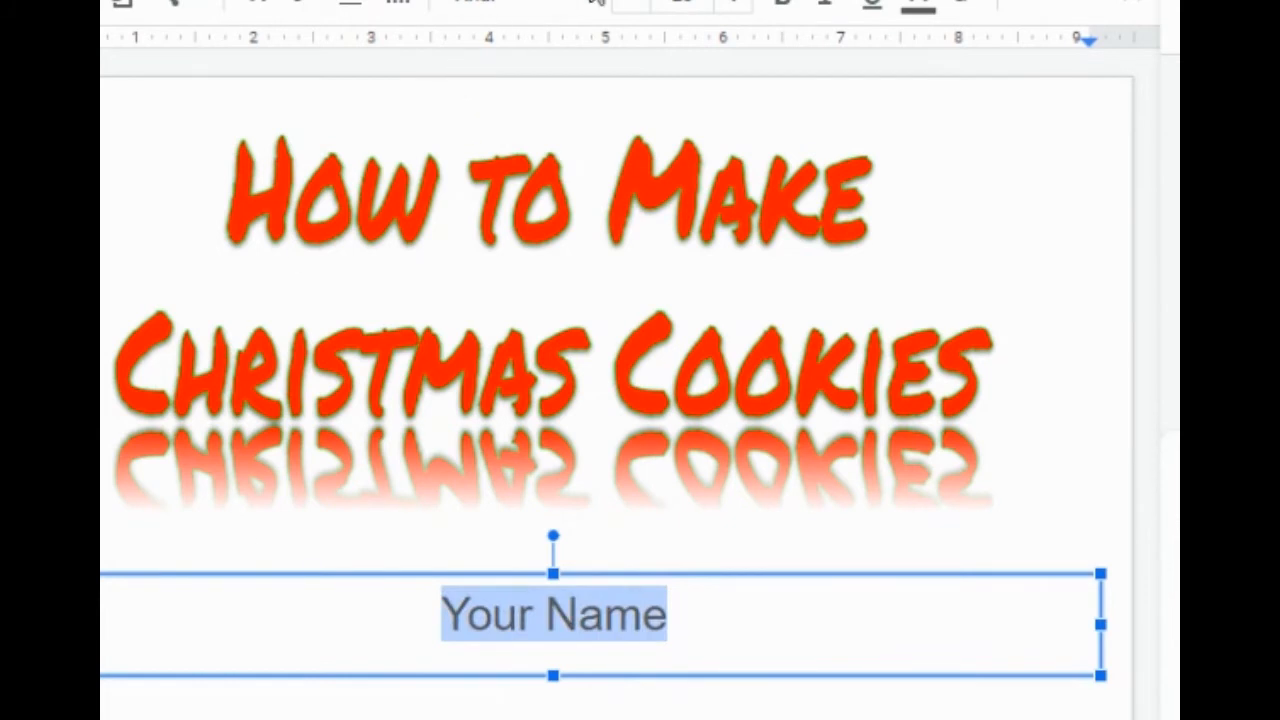
{"action": "left_click", "coordinate": [597, 5]}
{"action": "left_click", "coordinate": [594, 186]}
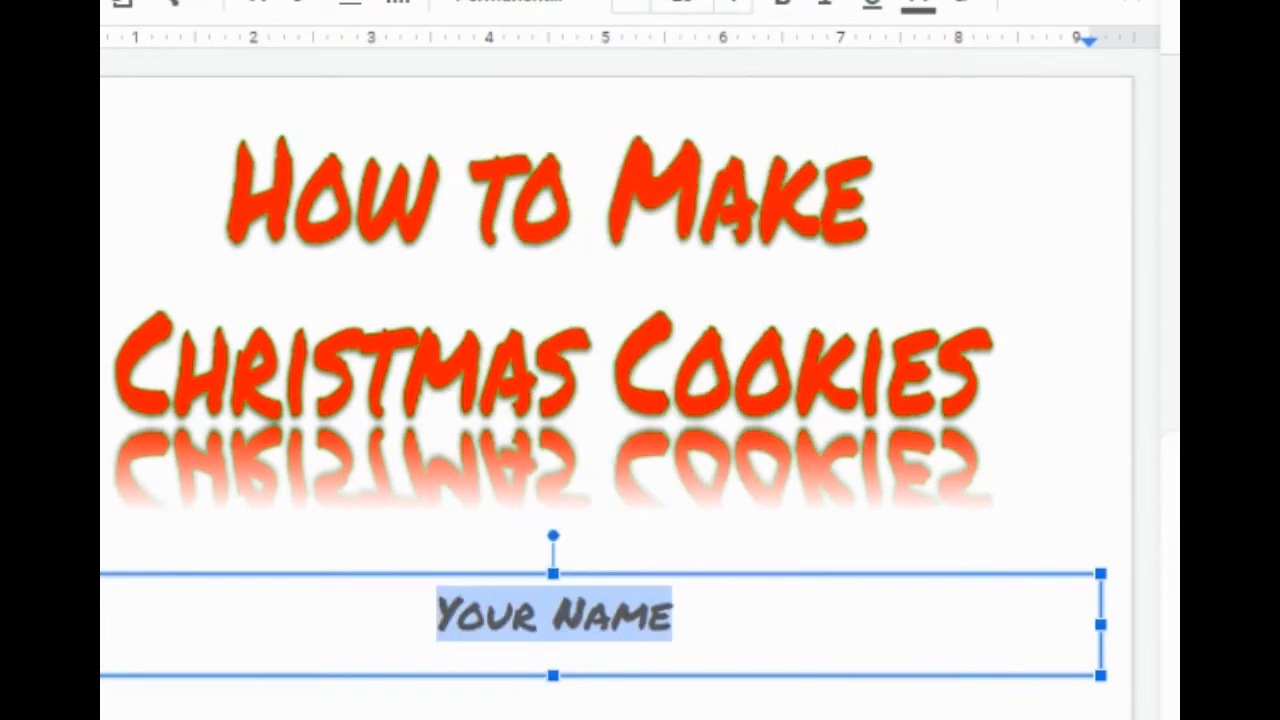
{"action": "left_click", "coordinate": [709, 706]}
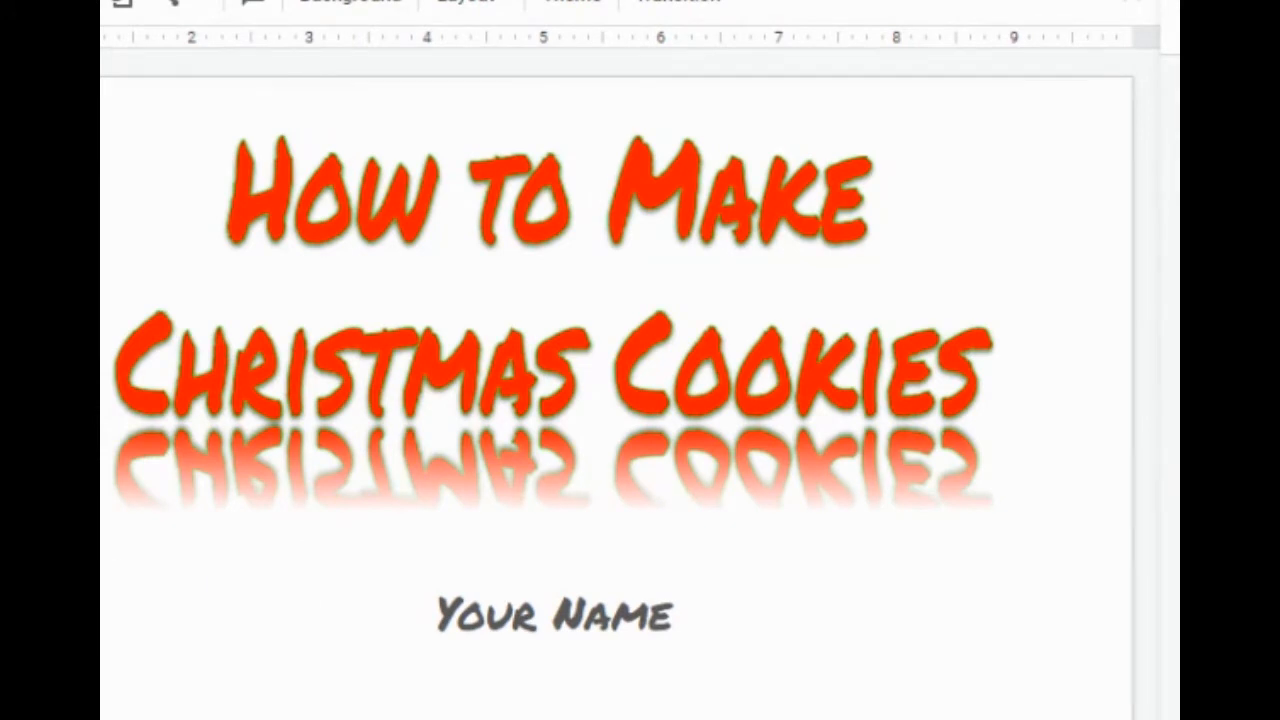
Step: Add a slide with the title and two columns layout and title it "What You Will Need"
{"action": "key", "text": "ctrl+m"}
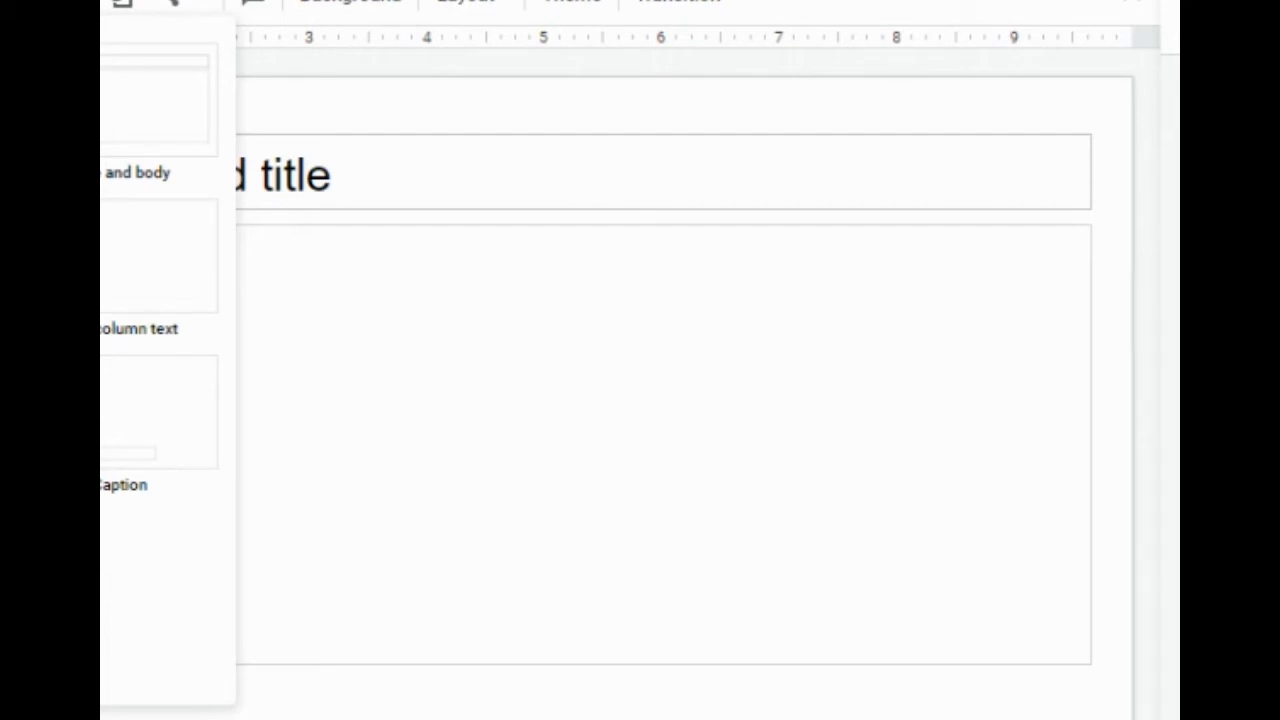
{"action": "left_click", "coordinate": [100, 256]}
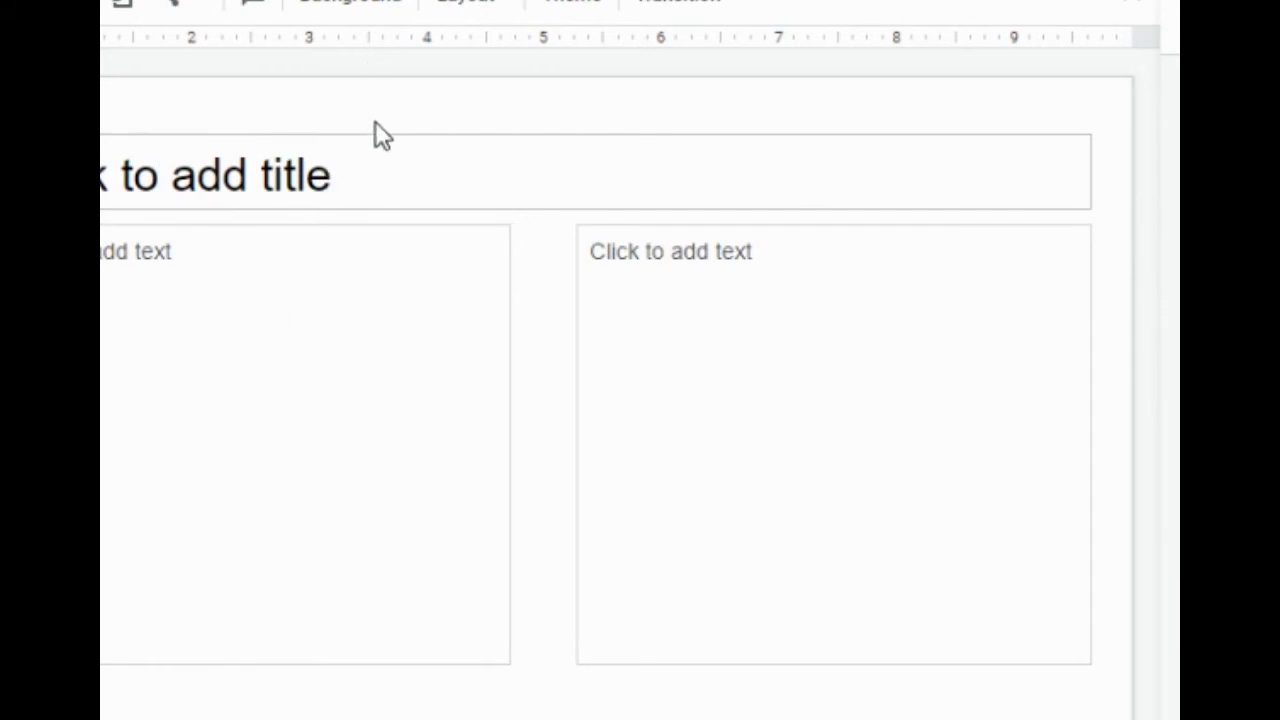
{"action": "left_click", "coordinate": [372, 174]}
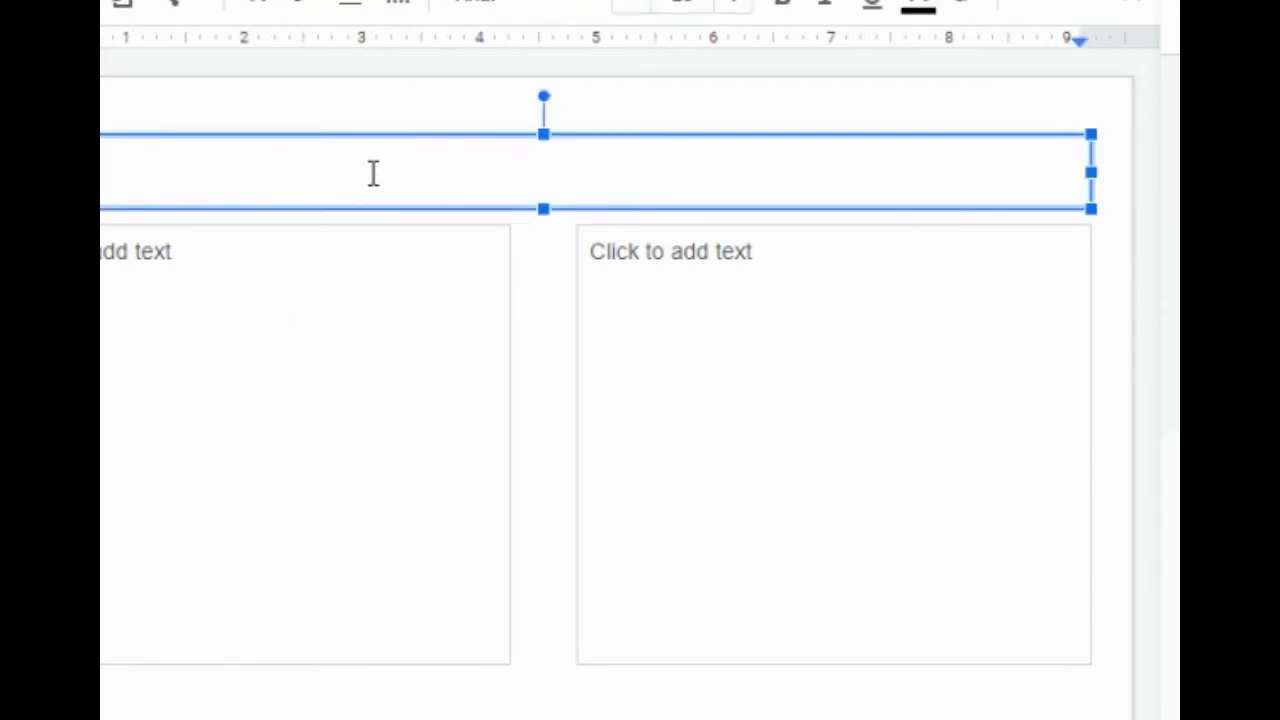
{"action": "type", "text": "What I"}
{"action": "key", "text": "BackSpace"}
{"action": "type", "text": "yo"}
{"action": "key", "text": "BackSpace"}
{"action": "key", "text": "BackSpace"}
{"action": "type", "text": "You Will Need"}
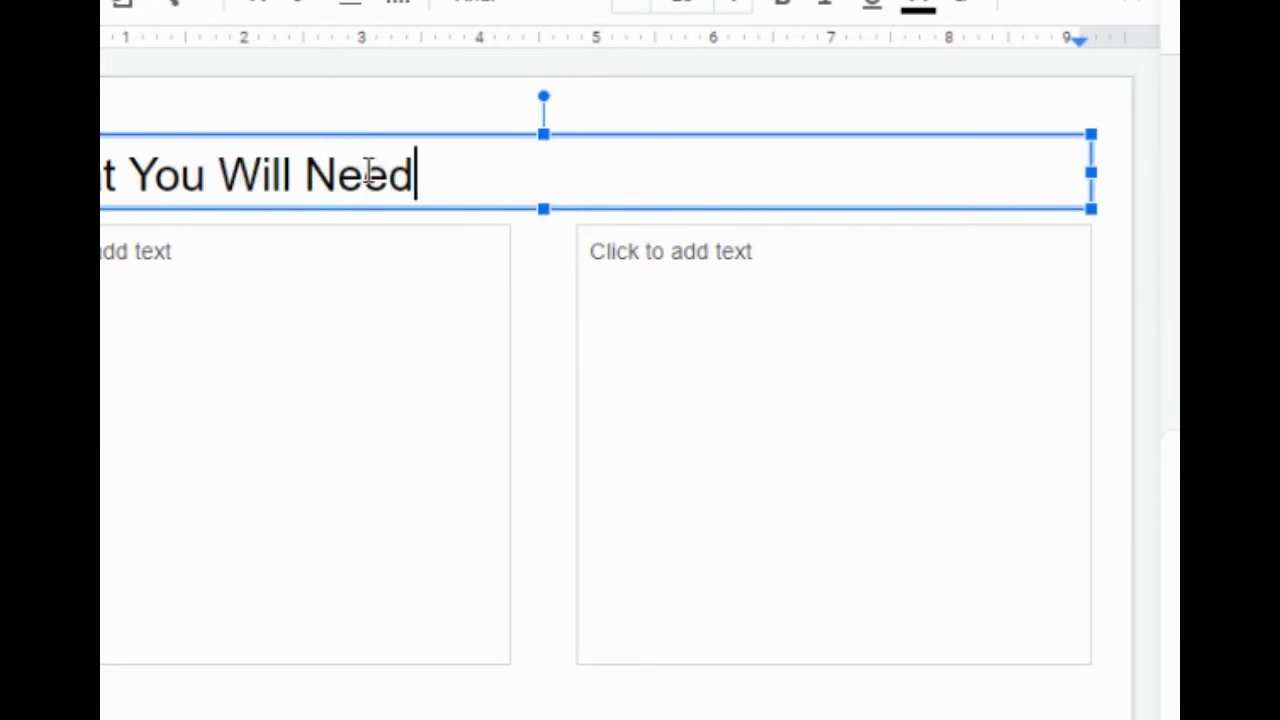
Step: Enter the heading "Ingredients" in the slide's first column and "Materials" in its second column
{"action": "left_click", "coordinate": [240, 254]}
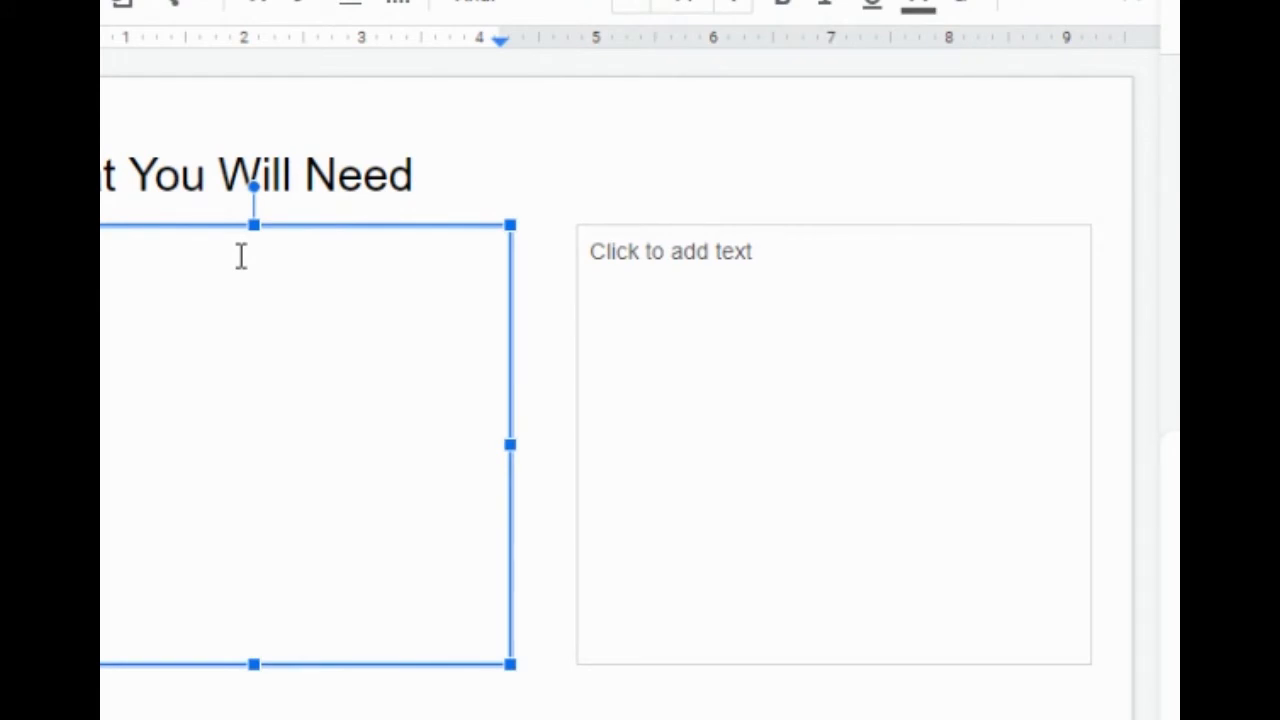
{"action": "type", "text": "Ingredienta"}
{"action": "key", "text": "BackSpace"}
{"action": "type", "text": "s"}
{"action": "key", "text": "BackSpace"}
{"action": "key", "text": "BackSpace"}
{"action": "key", "text": "BackSpace"}
{"action": "type", "text": "nts"}
{"action": "left_click", "coordinate": [681, 263]}
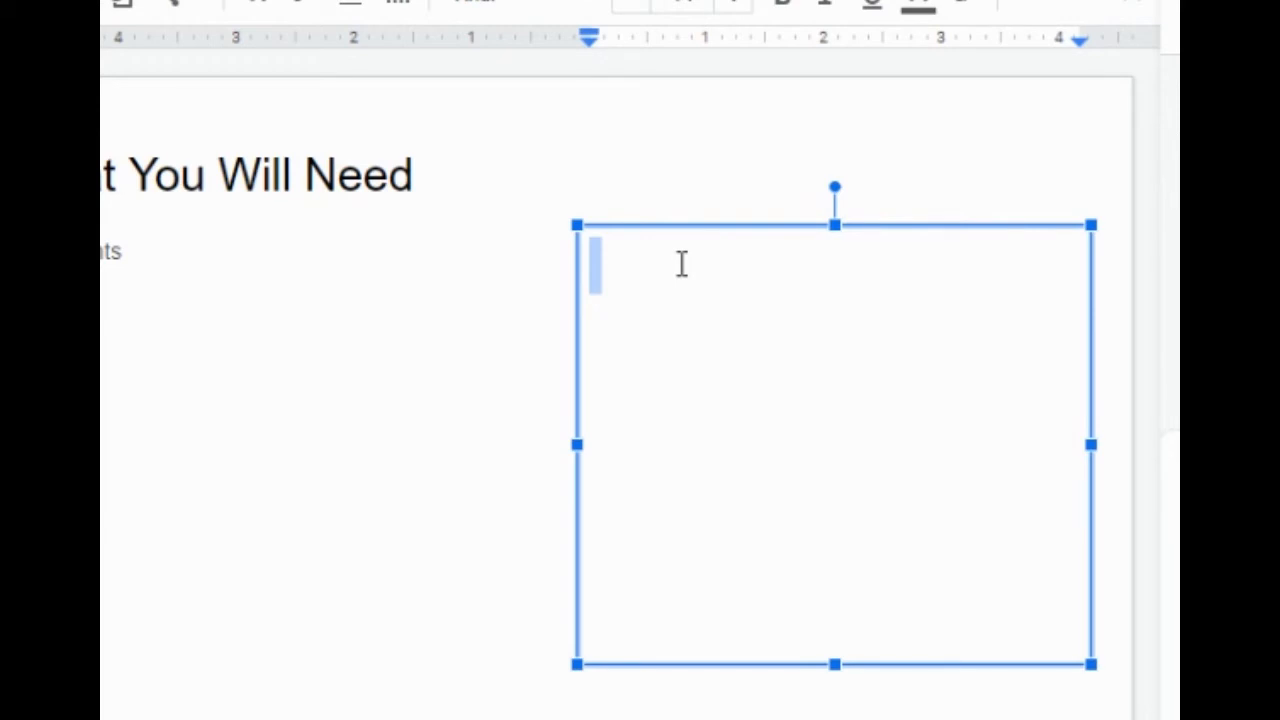
{"action": "type", "text": "Materials"}
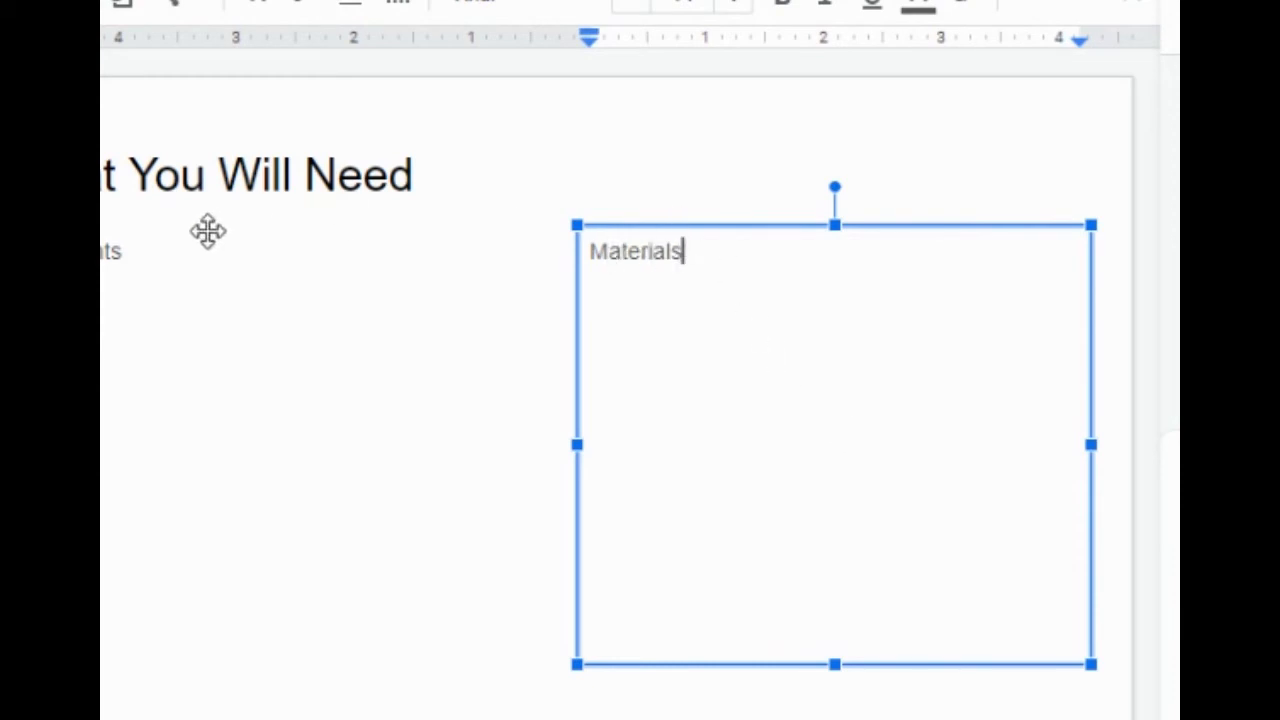
Step: Start a bulleted list beneath the "Ingredients" heading with the items "Four" and "Surgar"
{"action": "left_click", "coordinate": [123, 274]}
{"action": "left_click", "coordinate": [126, 262]}
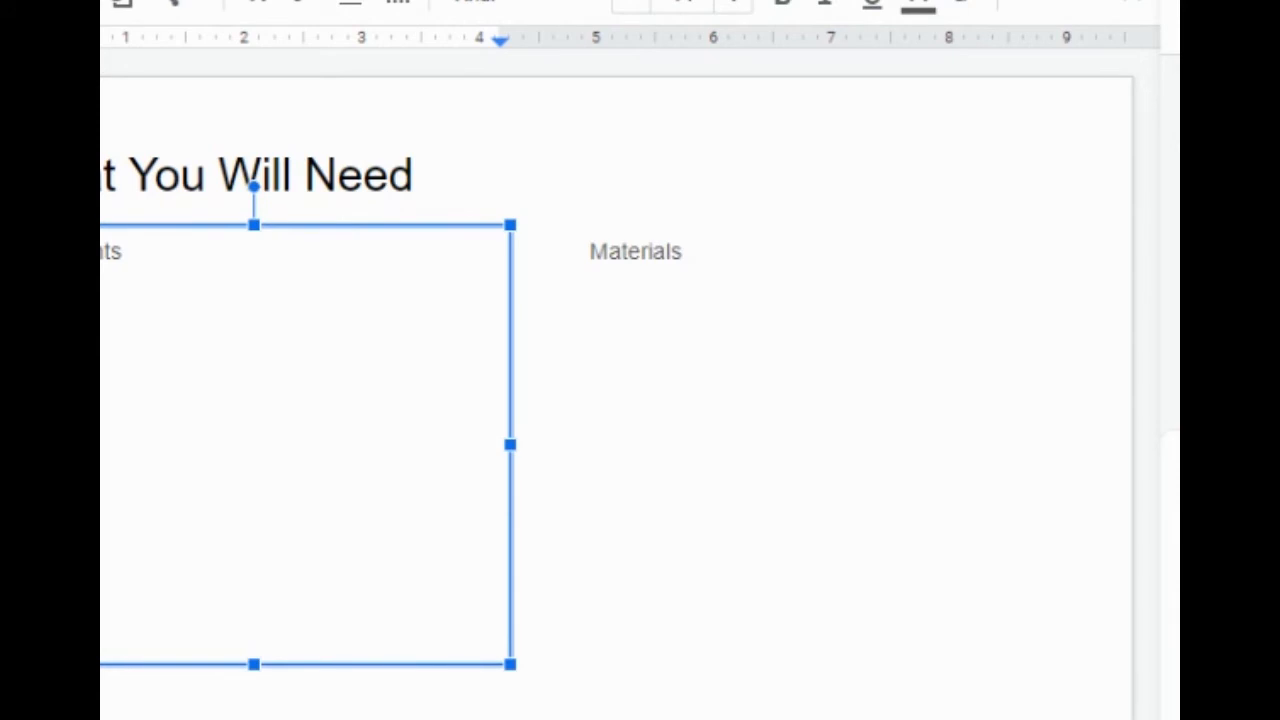
{"action": "left_click", "coordinate": [1176, 28]}
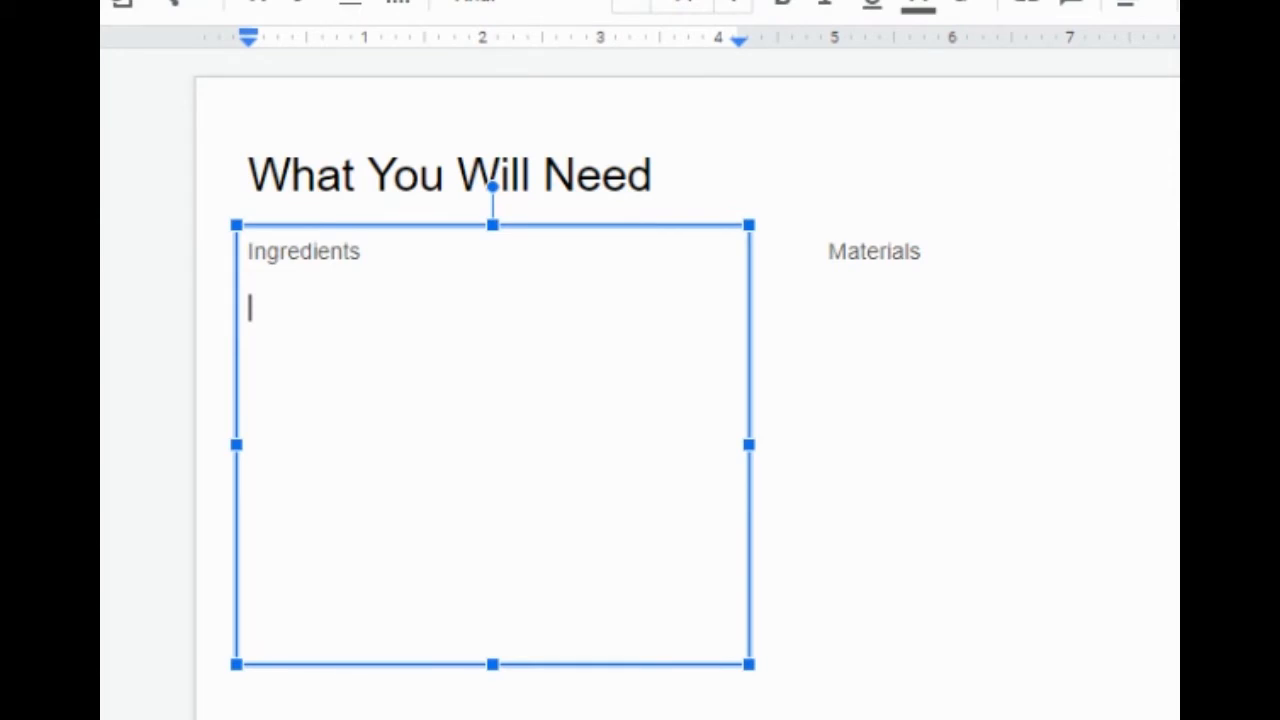
{"action": "key", "text": "ctrl+shift+8"}
{"action": "type", "text": "Four"}
{"action": "key", "text": "Return"}
{"action": "type", "text": "Sufa"}
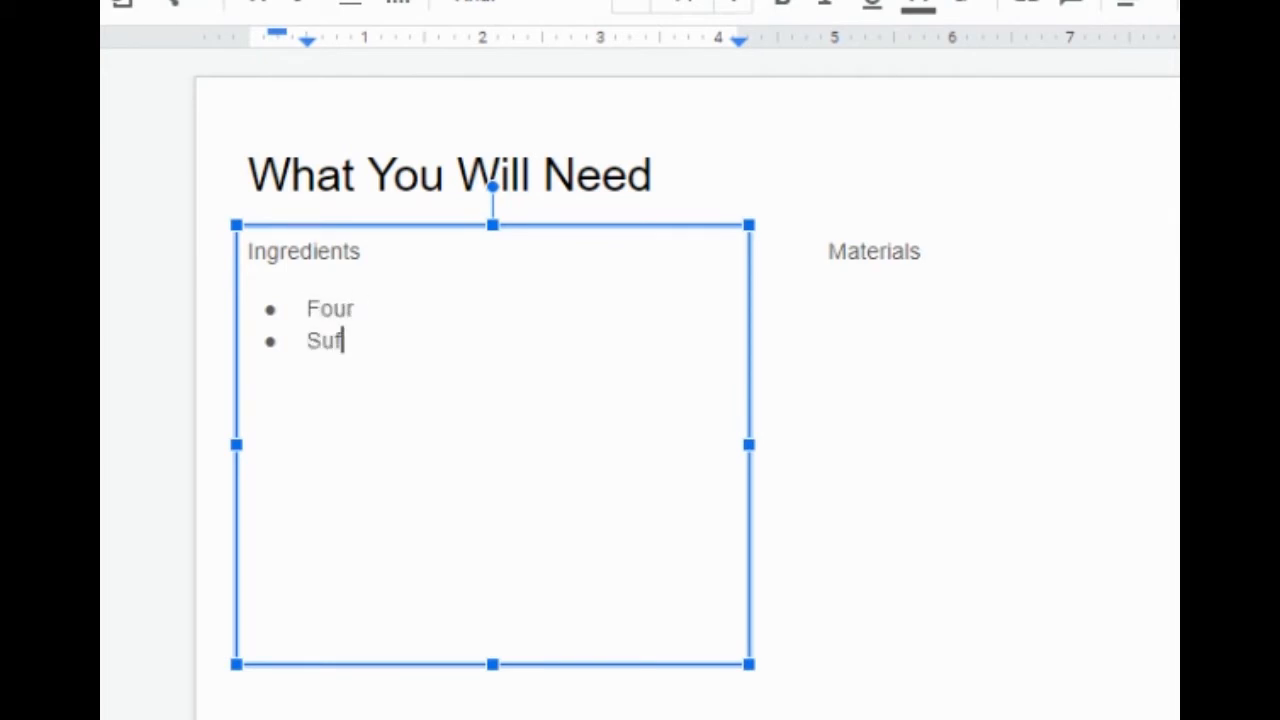
{"action": "key", "text": "BackSpace"}
{"action": "key", "text": "BackSpace"}
{"action": "type", "text": "rgar"}
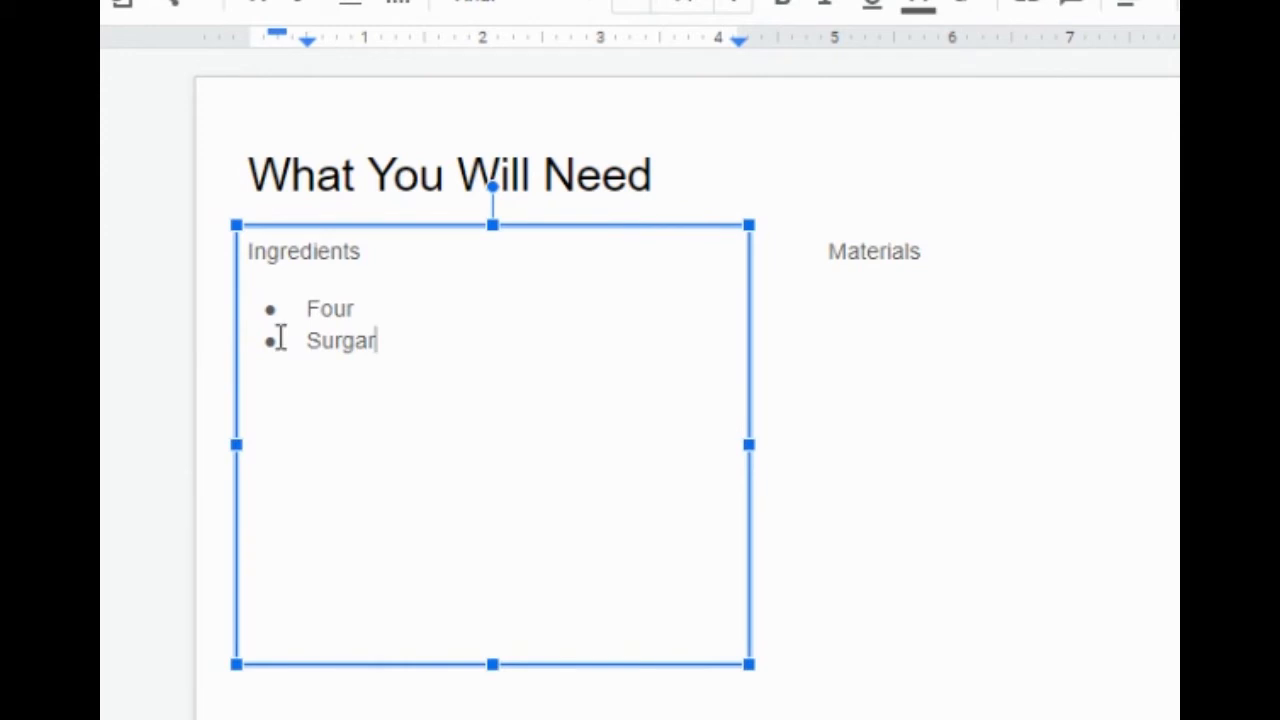
Step: Add the quantity "2 cups" in front of the first item in the Ingredients list
{"action": "left_click", "coordinate": [305, 310]}
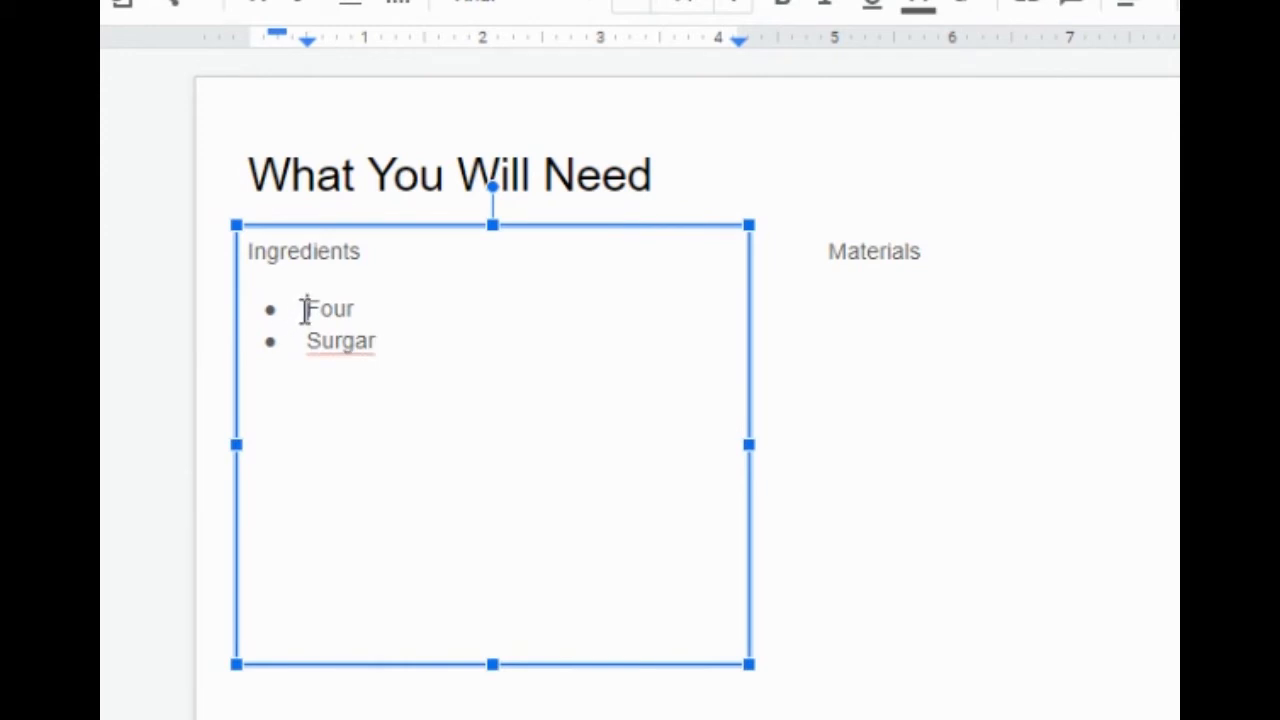
{"action": "type", "text": "2 cuos"}
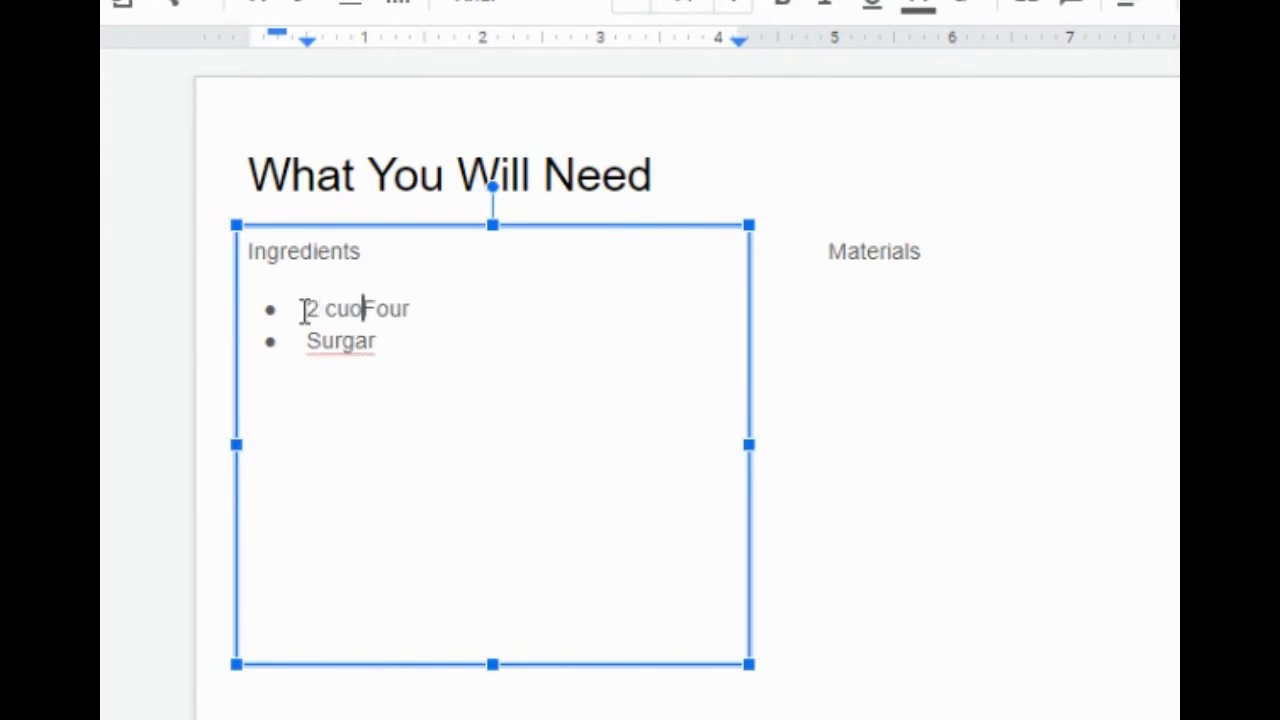
{"action": "key", "text": "BackSpace"}
{"action": "type", "text": "p"}
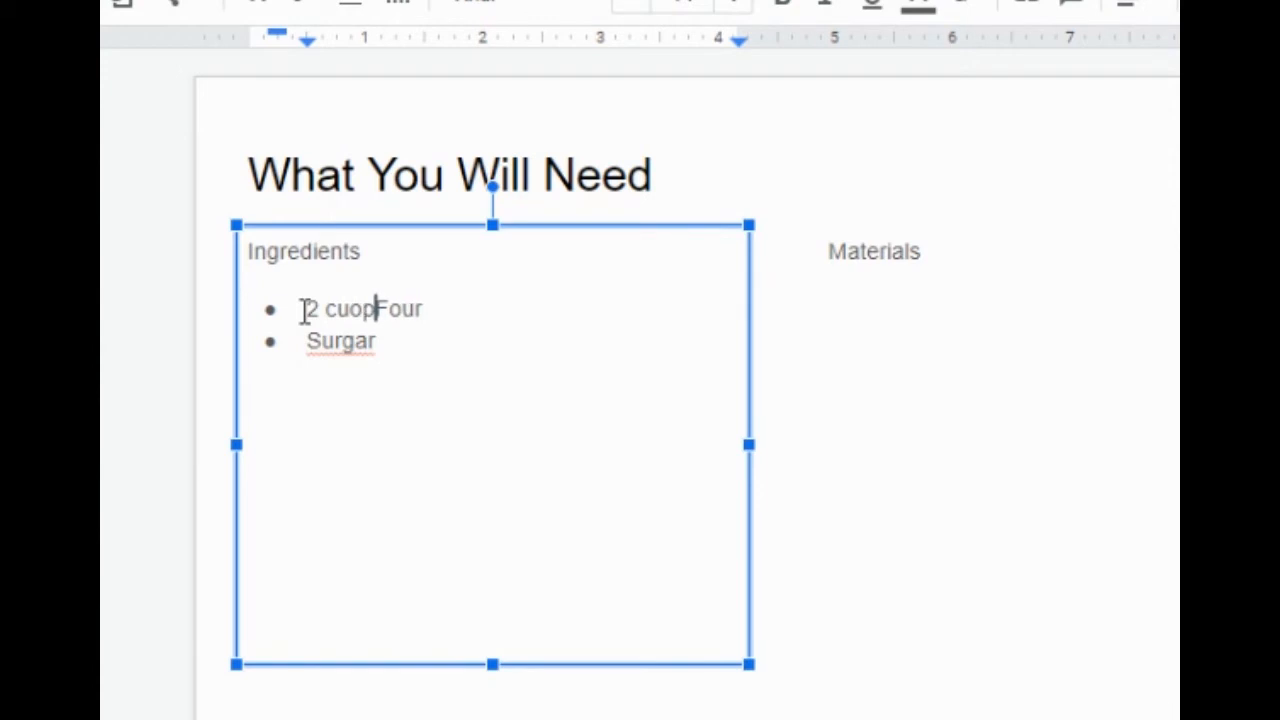
{"action": "key", "text": "BackSpace"}
{"action": "key", "text": "BackSpace"}
{"action": "type", "text": "ps"}
Step: Correct the ingredient spellings to "Sugar" and "Flour", putting a space between "2 cups" and "Flour"
{"action": "left_click", "coordinate": [304, 341]}
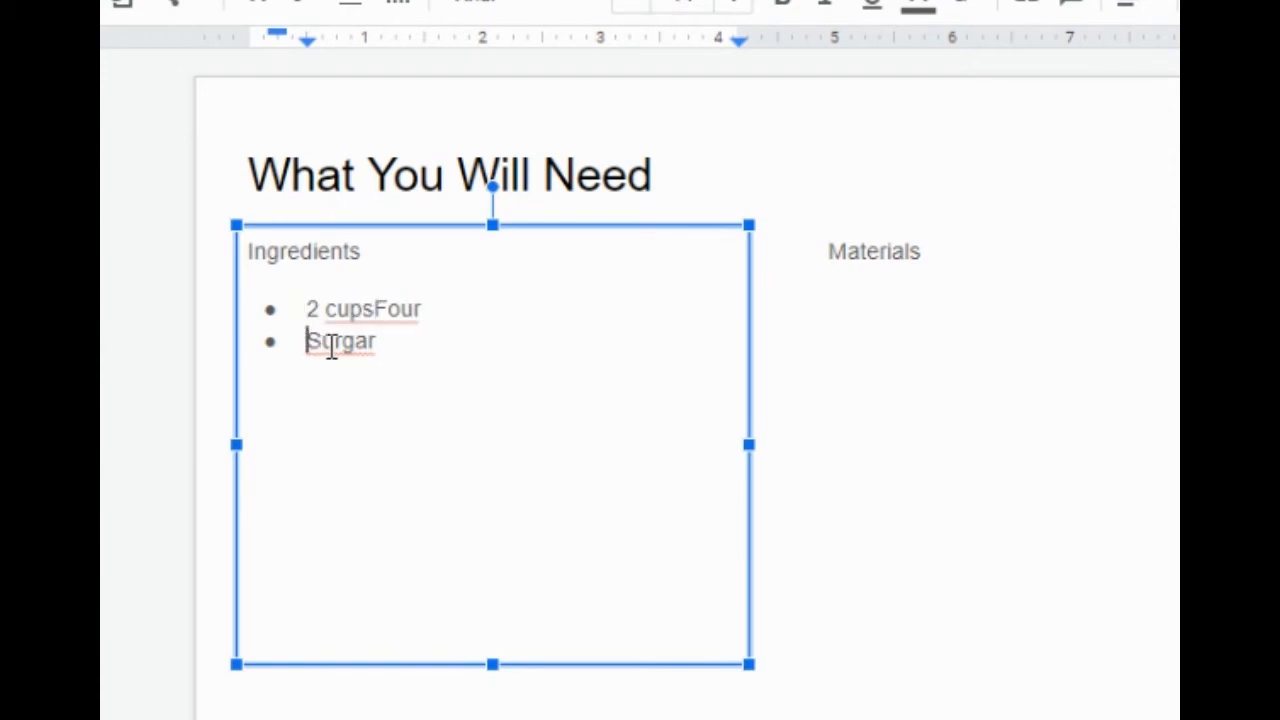
{"action": "left_click", "coordinate": [349, 345]}
{"action": "key", "text": "BackSpace"}
{"action": "left_click", "coordinate": [378, 312]}
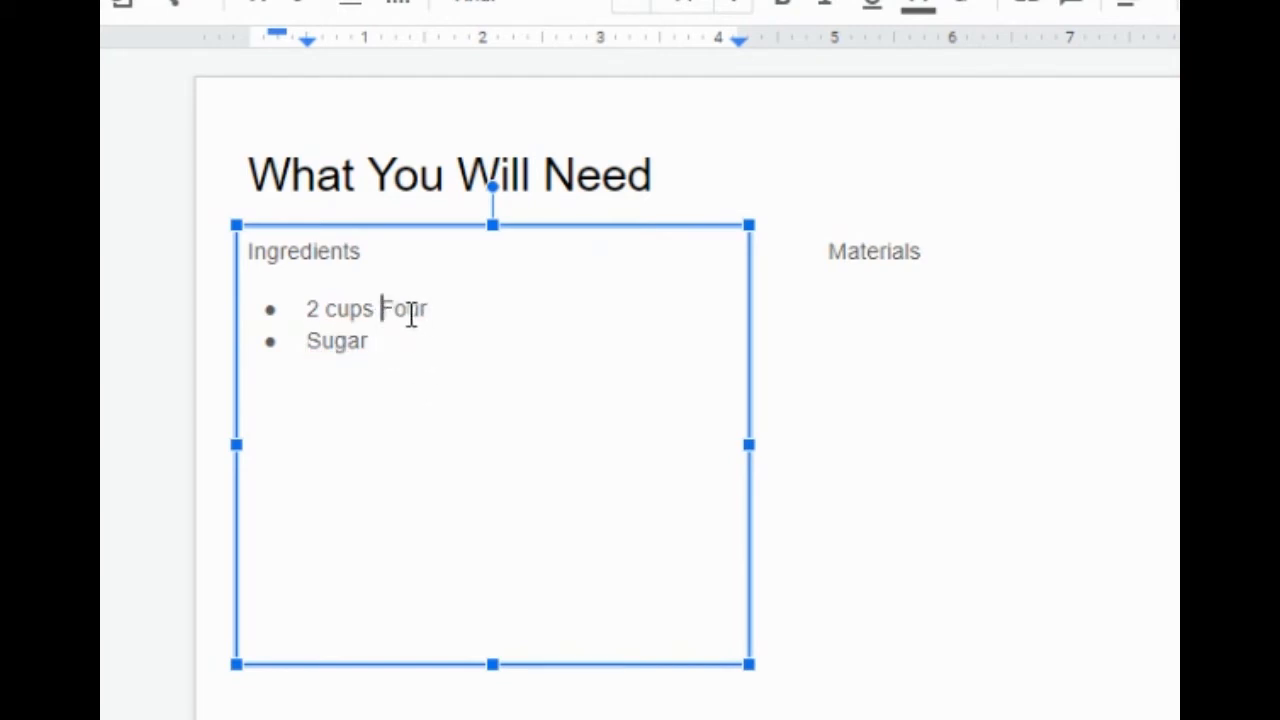
{"action": "type", "text": "l"}
Step: Make the ingredients read "2 cups - Flour" and "1 cup - Sugar", and add an empty bullet beneath them
{"action": "left_click", "coordinate": [309, 341]}
{"action": "type", "text": "1 "}
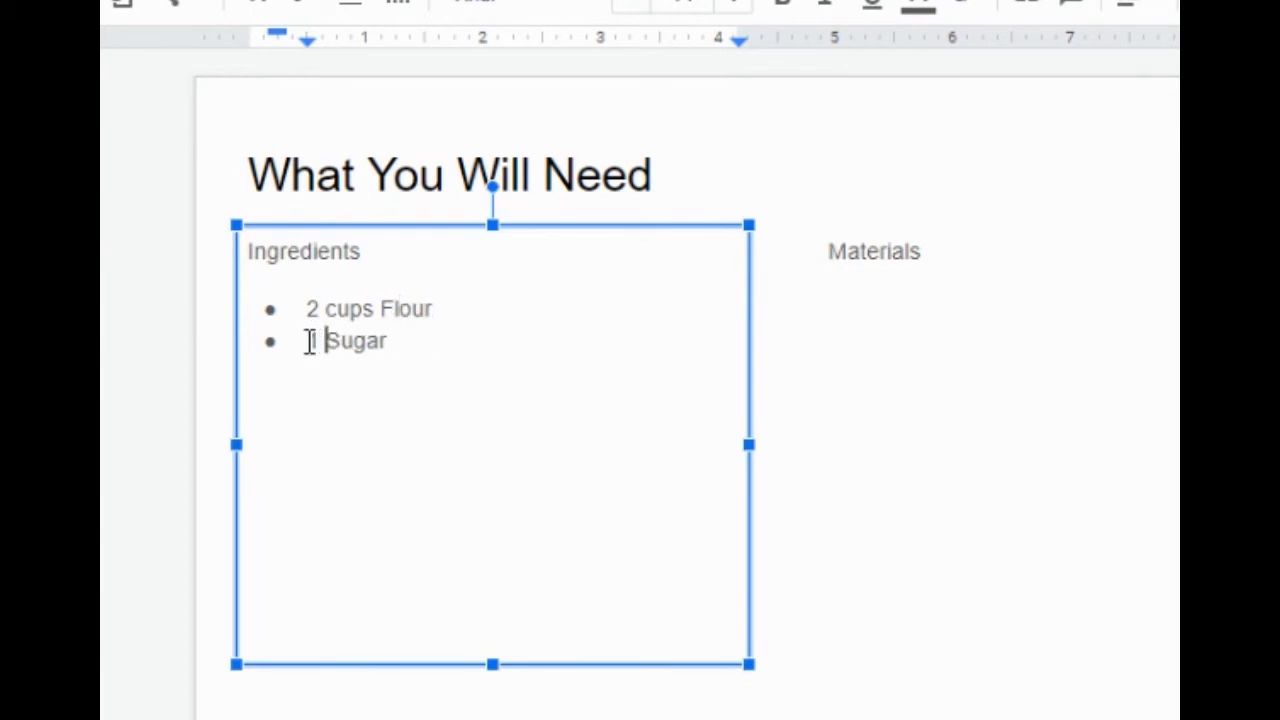
{"action": "type", "text": "cup -"}
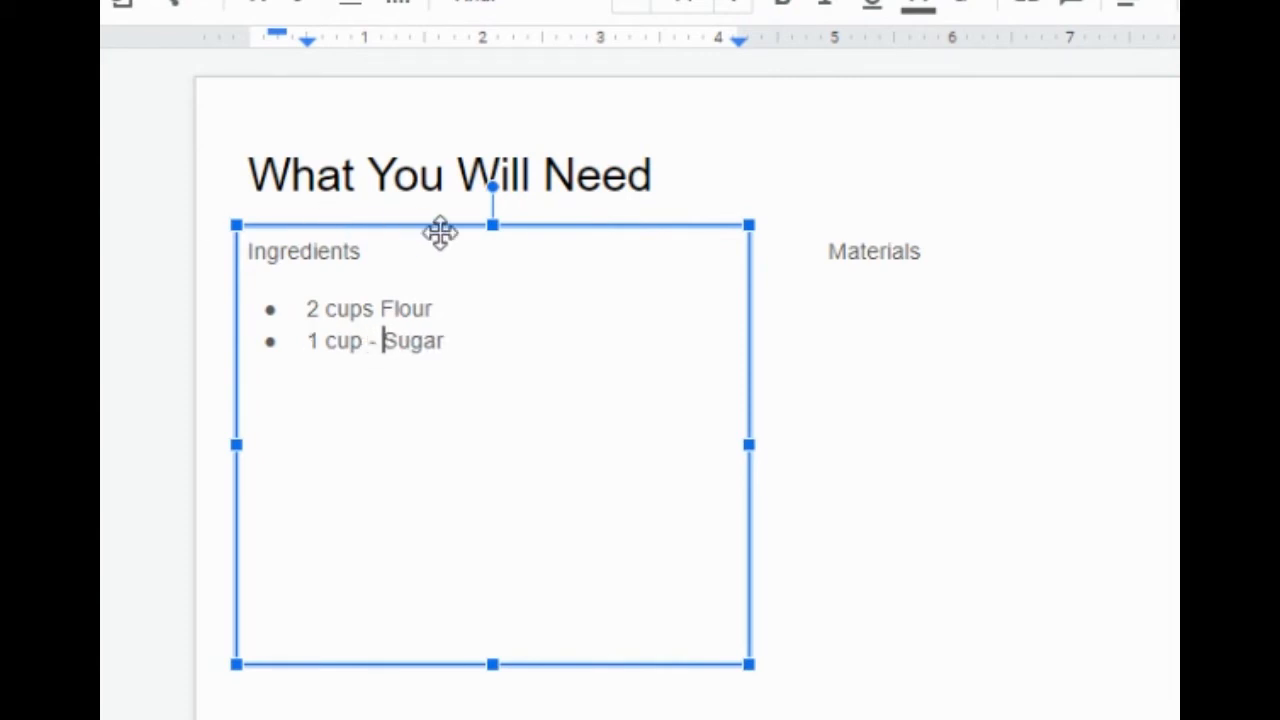
{"action": "type", "text": "  -"}
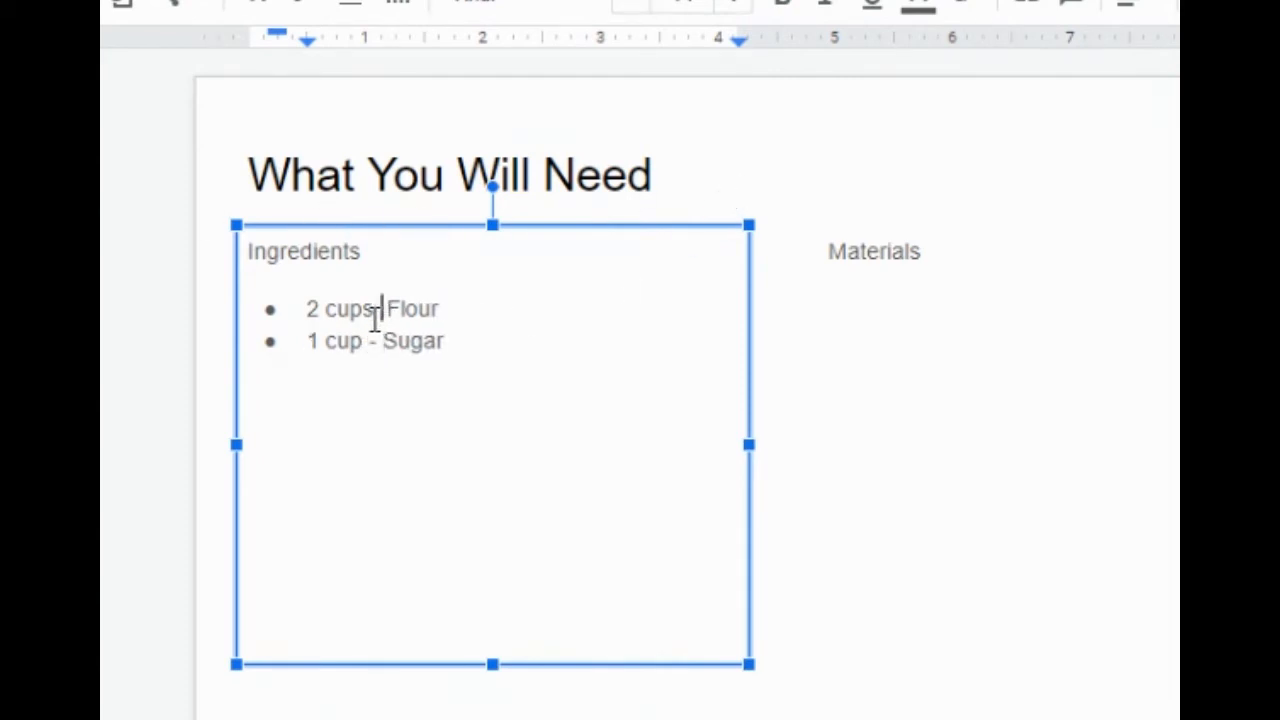
{"action": "double_click", "coordinate": [465, 334]}
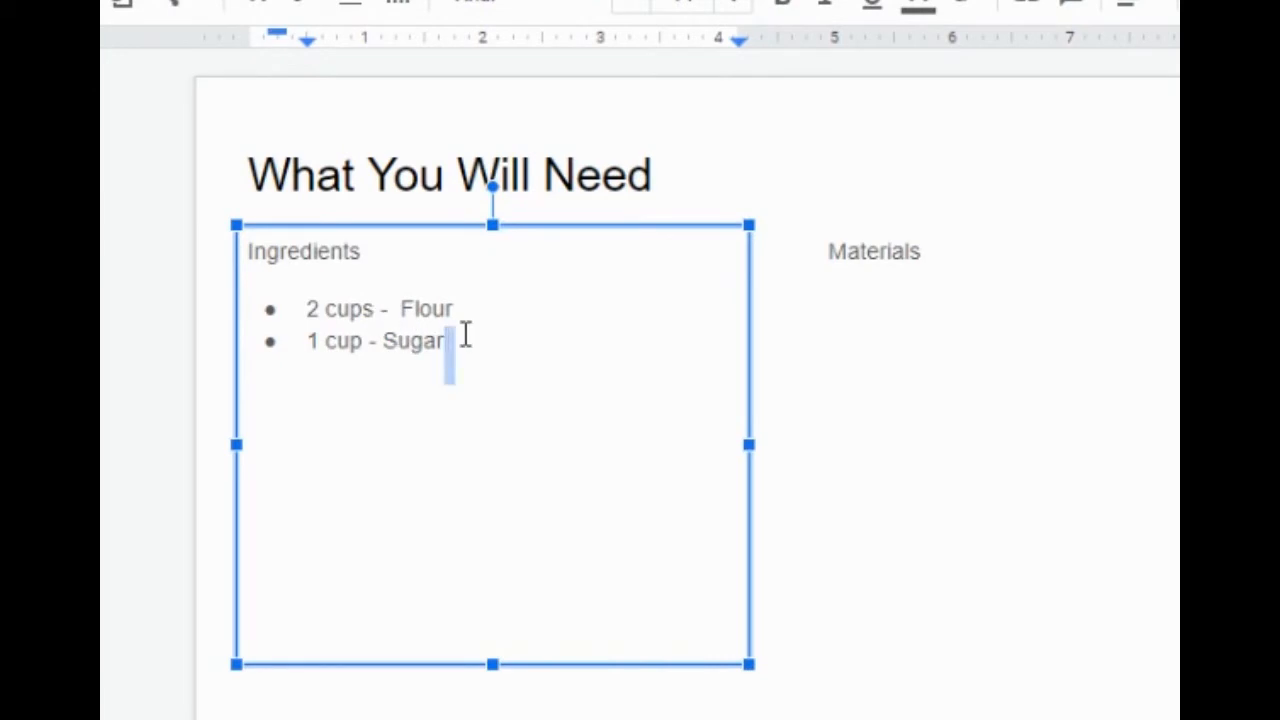
{"action": "key", "text": "Return"}
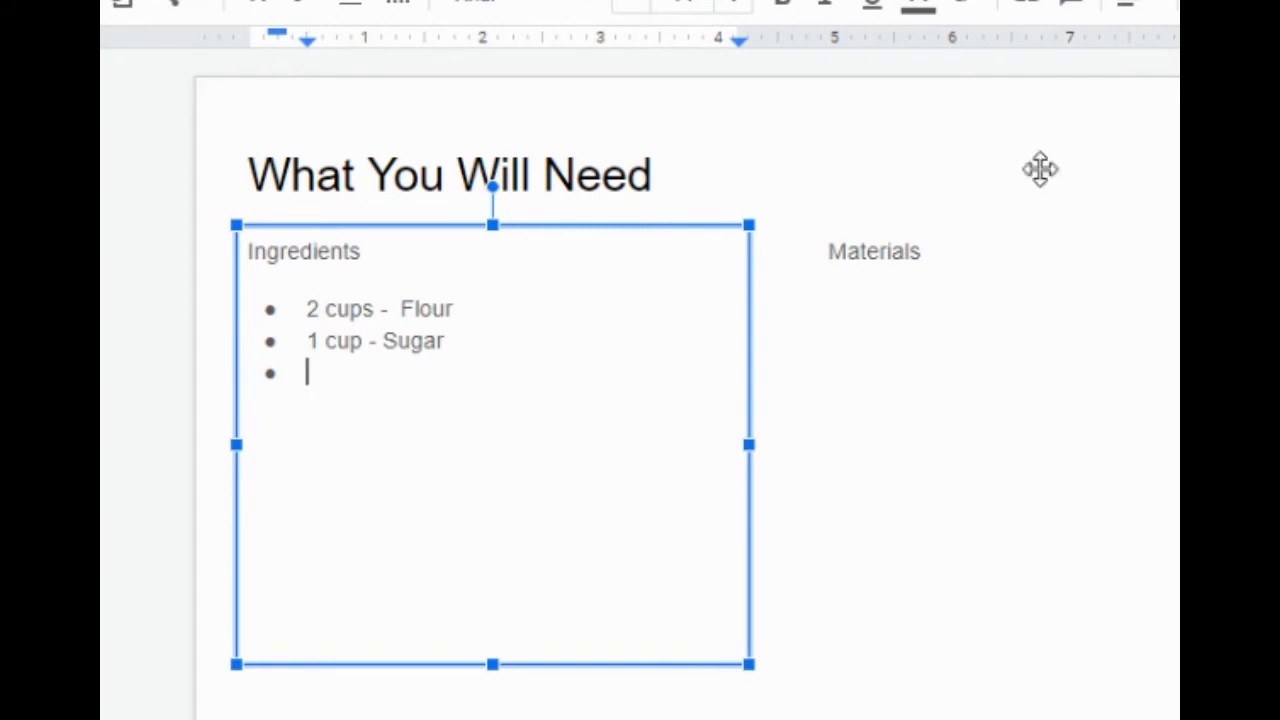
Step: Start a bulleted list beneath the "Materials" heading with the items "Oven", "Cookie Sheets" and "Bowl"
{"action": "left_click", "coordinate": [870, 251]}
{"action": "left_click", "coordinate": [940, 245]}
{"action": "key", "text": "Return"}
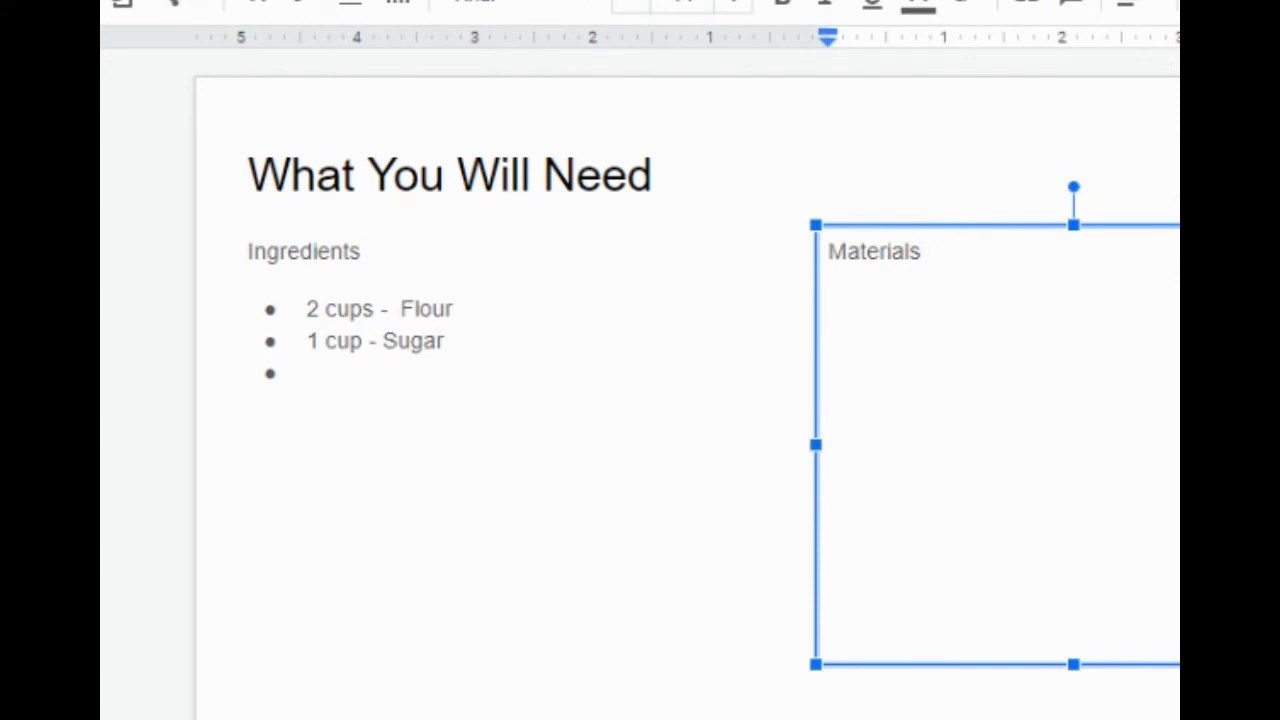
{"action": "key", "text": "ctrl+shift+8"}
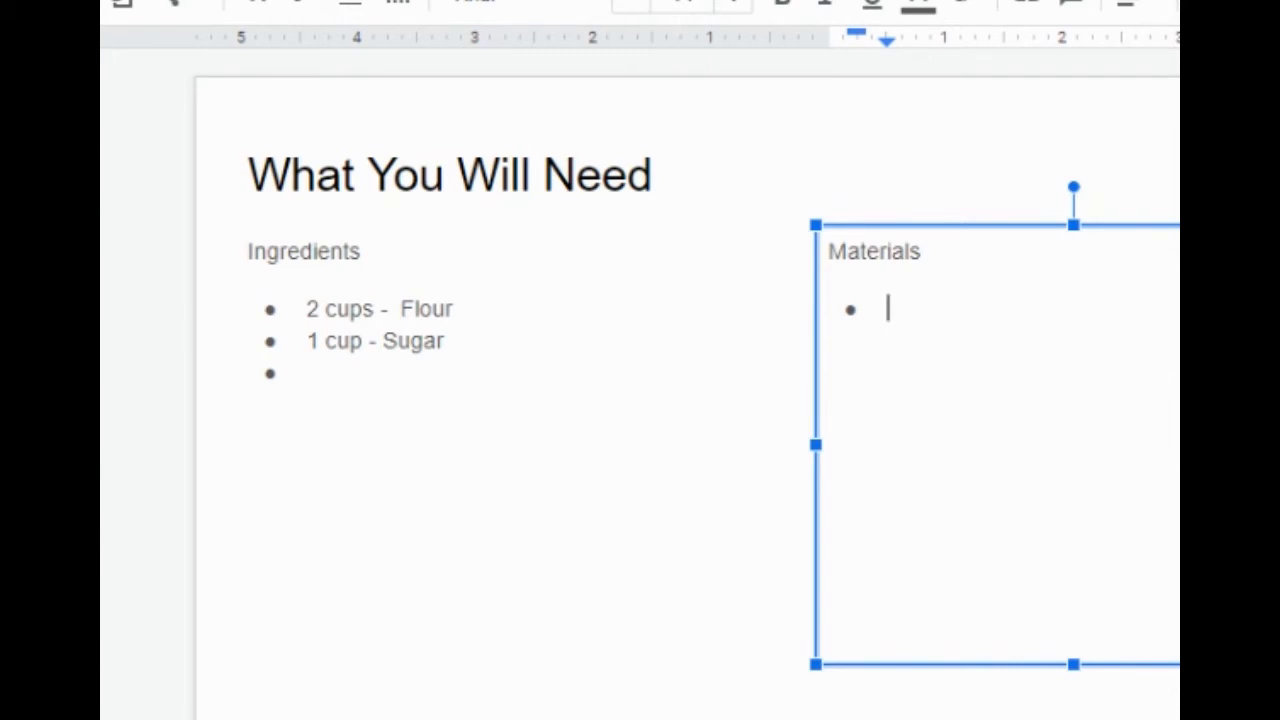
{"action": "type", "text": "Oven"}
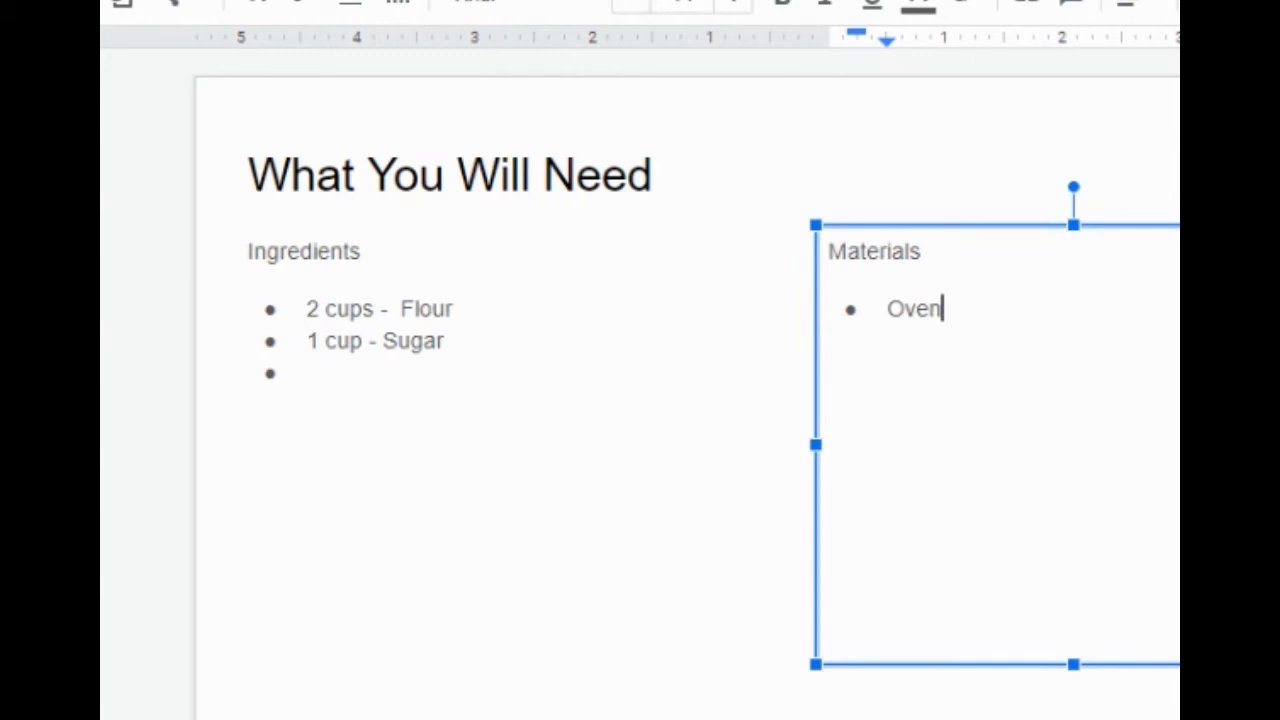
{"action": "key", "text": "Return"}
{"action": "type", "text": "Cookie Sheets"}
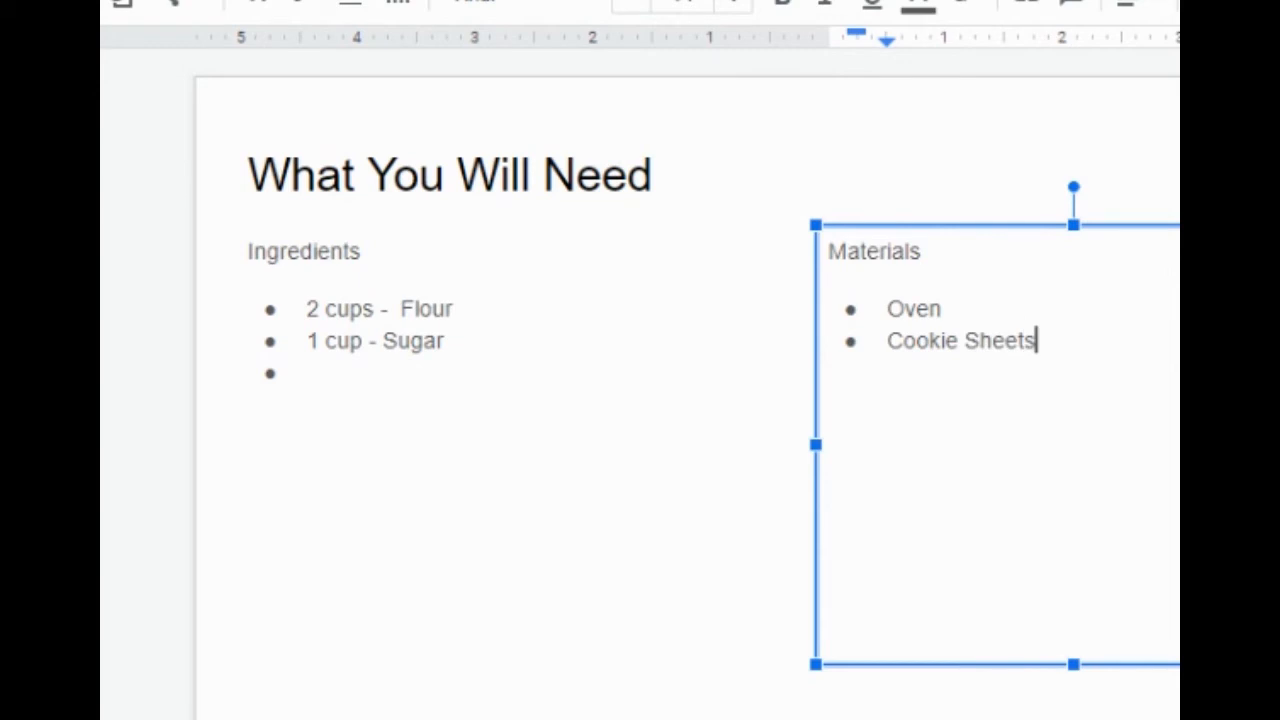
{"action": "key", "text": "Return"}
{"action": "type", "text": "Bowl"}
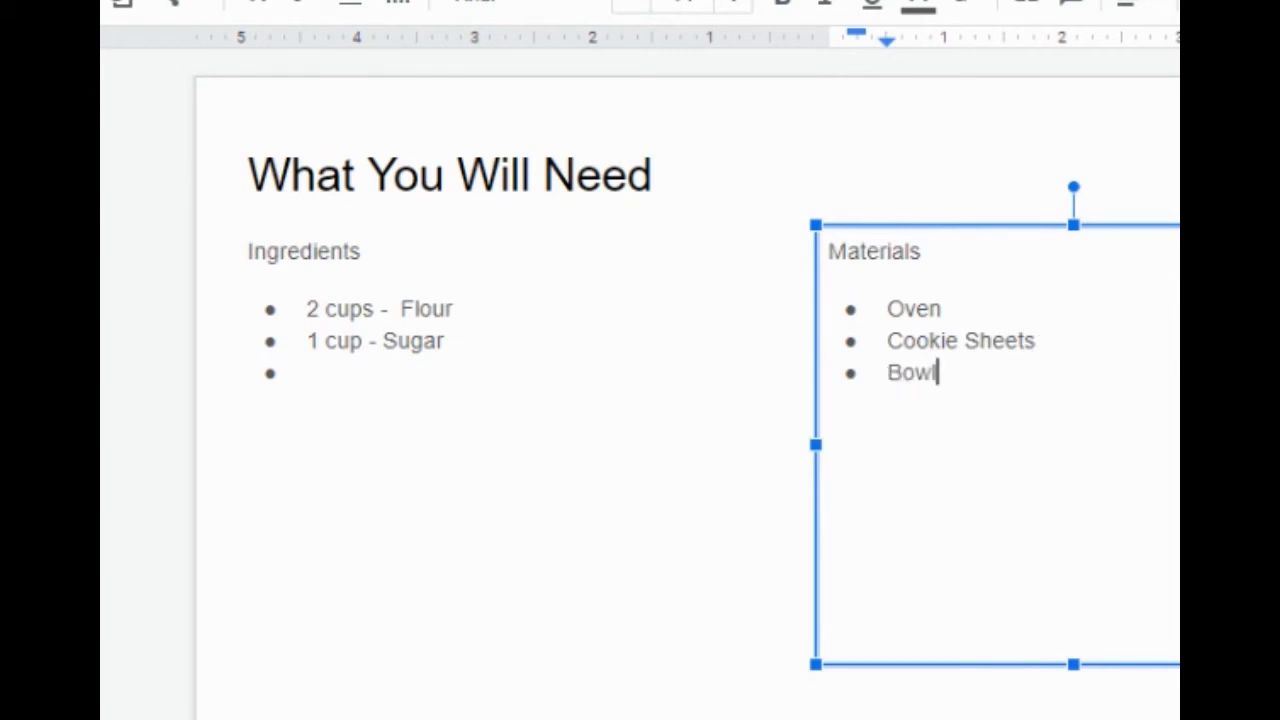
Step: Add the items "Mixer" and "spatula" to the Materials list, followed by an empty bullet
{"action": "key", "text": "Return"}
{"action": "type", "text": "Mixer"}
{"action": "key", "text": "Return"}
{"action": "type", "text": "spa"}
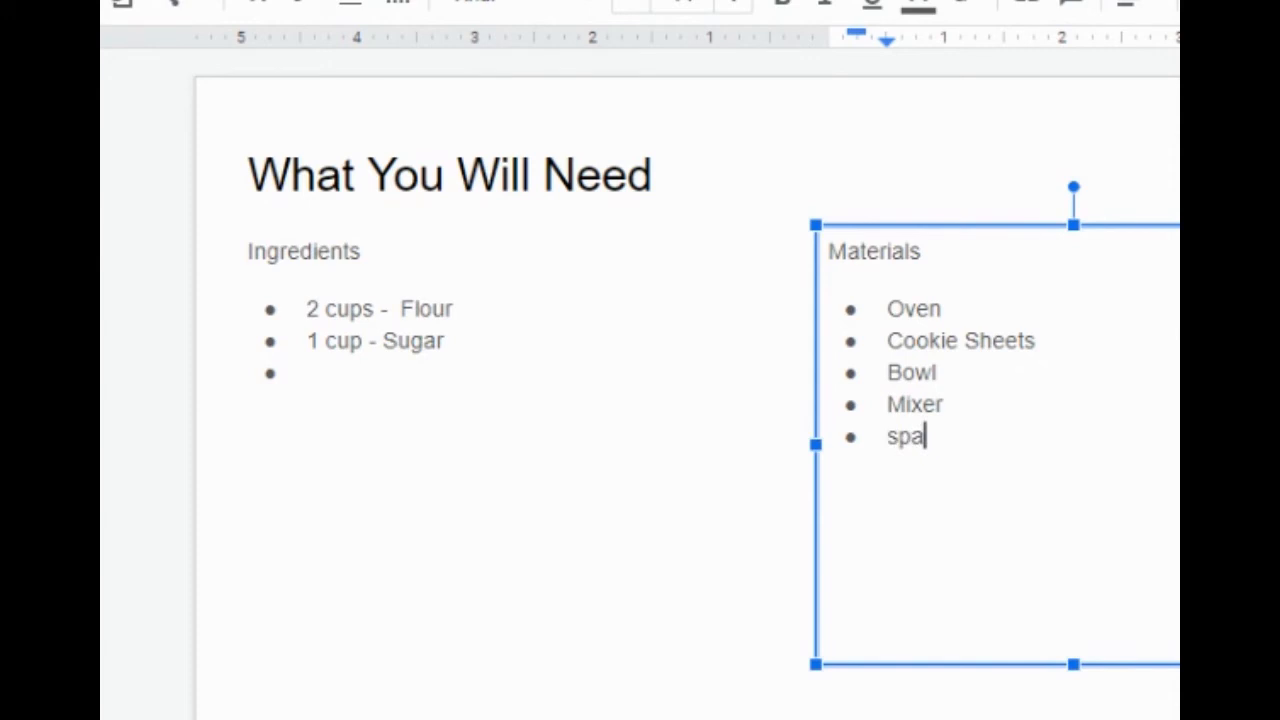
{"action": "type", "text": "tula"}
{"action": "key", "text": "Return"}
{"action": "key", "text": "ctrl+z"}
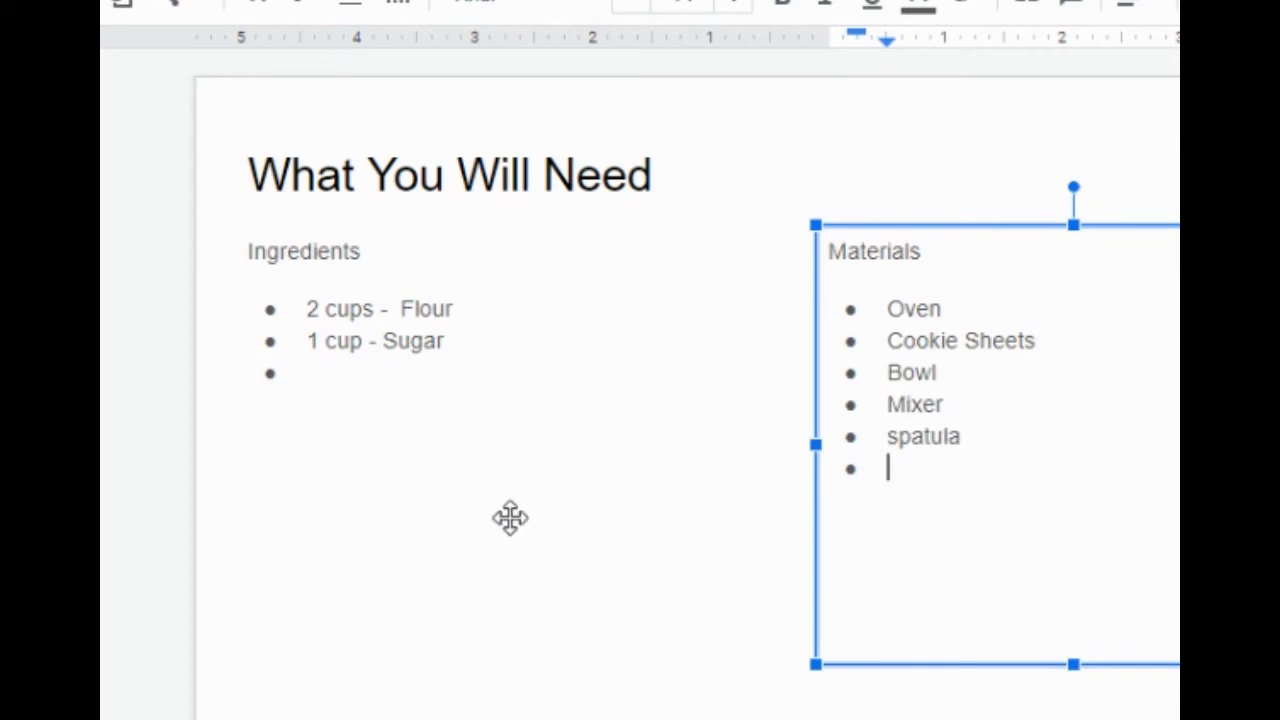
Step: Add a new title and body slide after "What You Will Need" and title it "Step 1"
{"action": "left_click", "coordinate": [303, 342]}
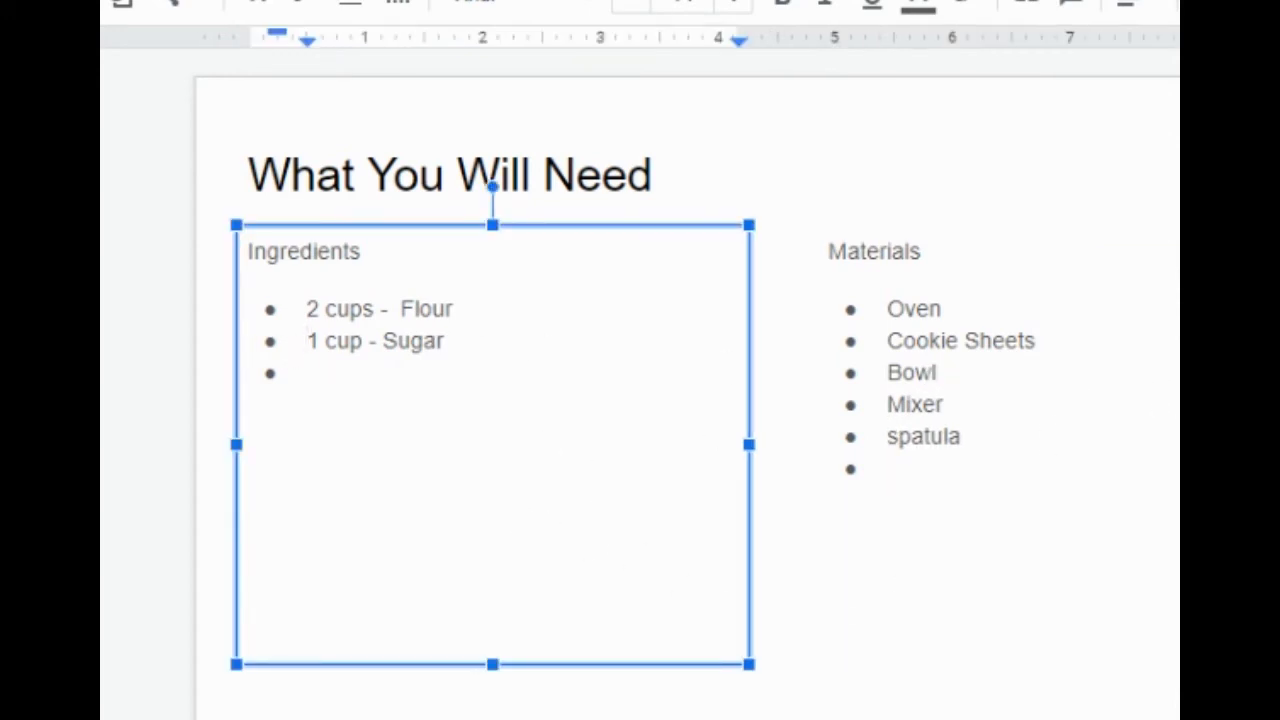
{"action": "key", "text": "ctrl+m"}
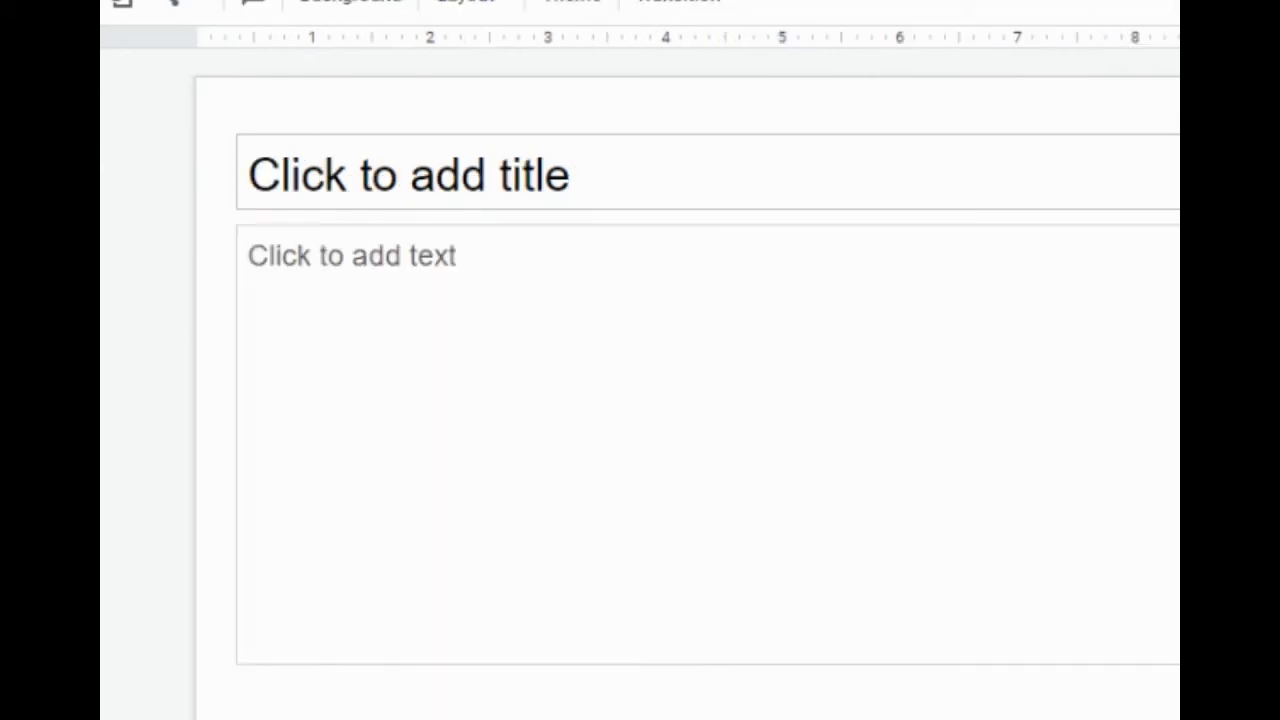
{"action": "key", "text": "Up"}
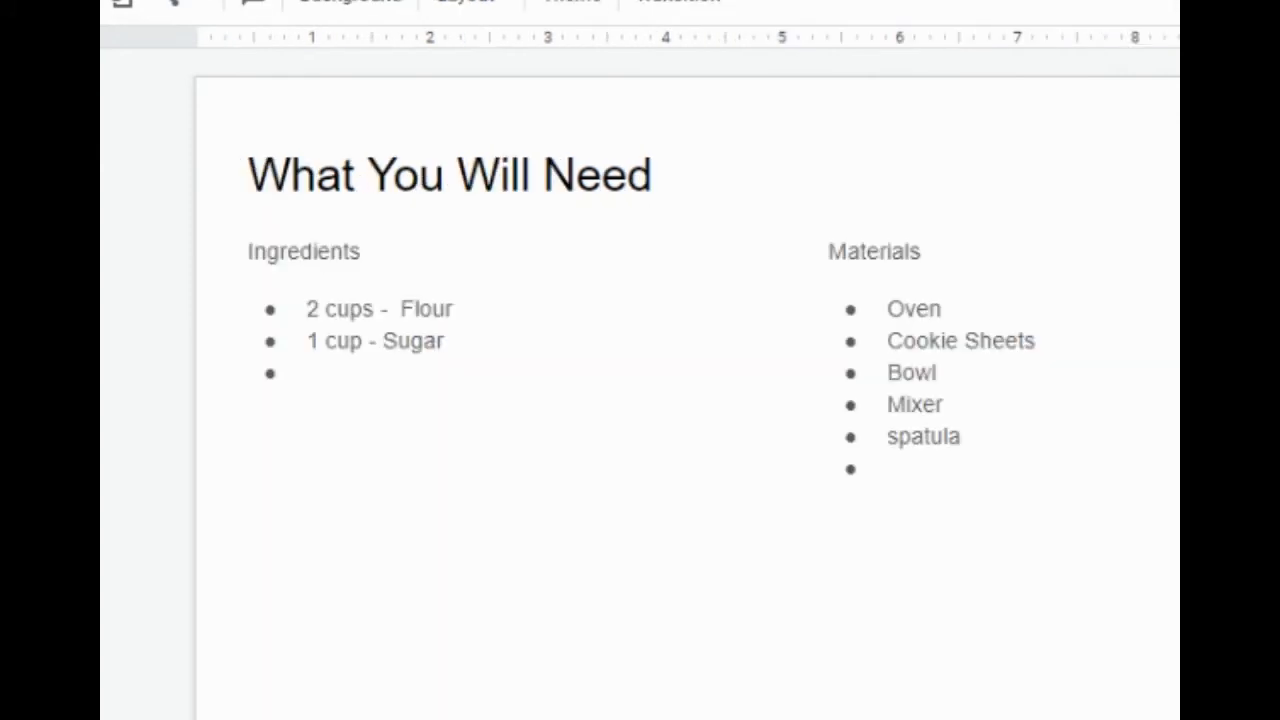
{"action": "key", "text": "Down"}
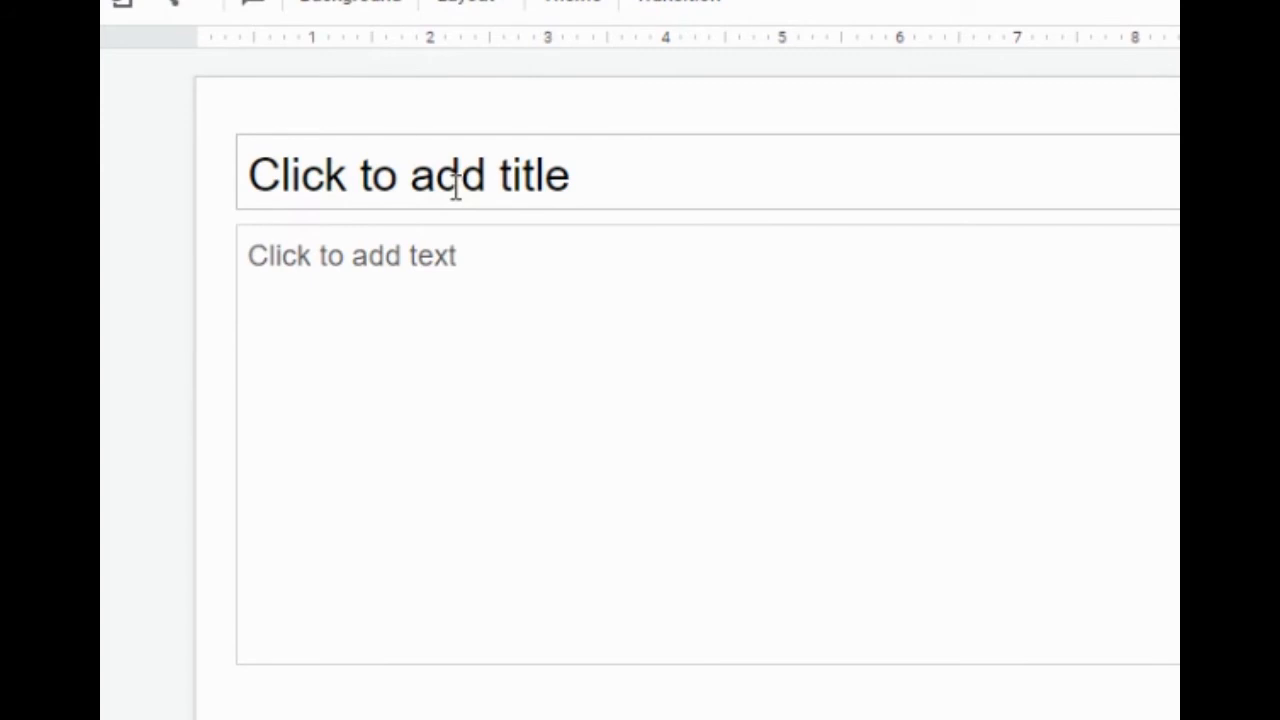
{"action": "left_click", "coordinate": [455, 187]}
{"action": "type", "text": "Step"}
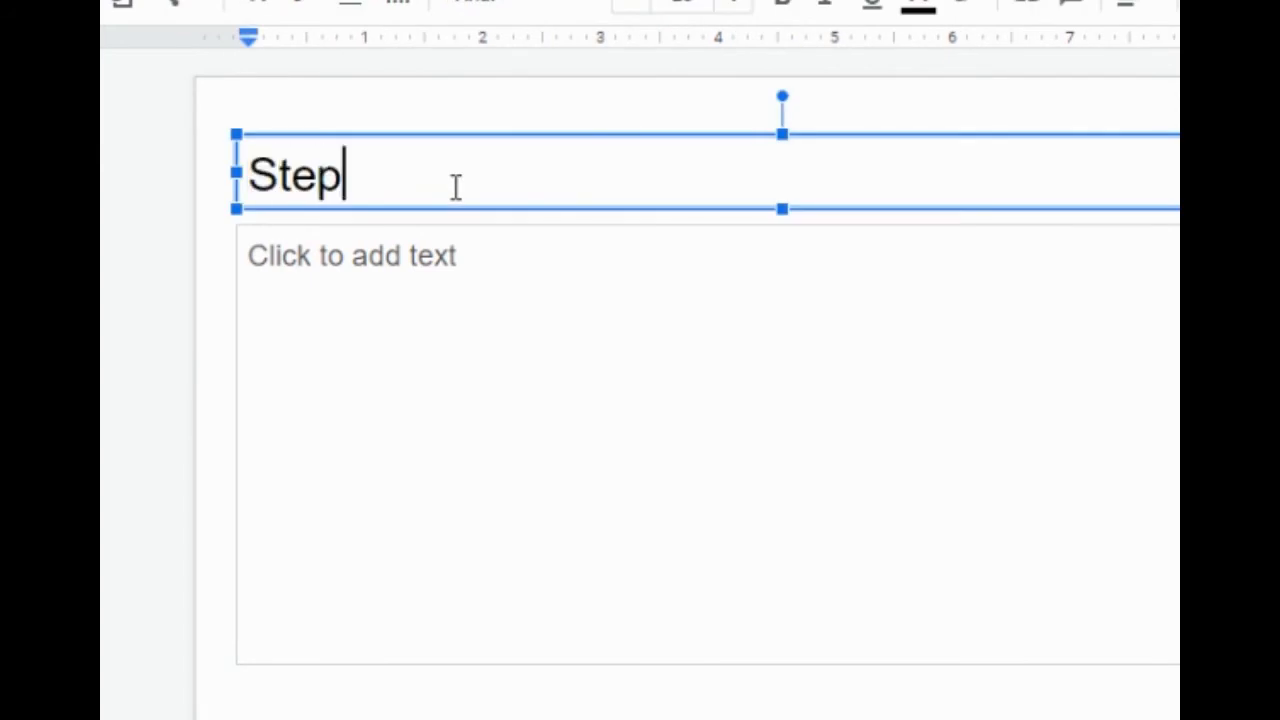
{"action": "type", "text": " 1"}
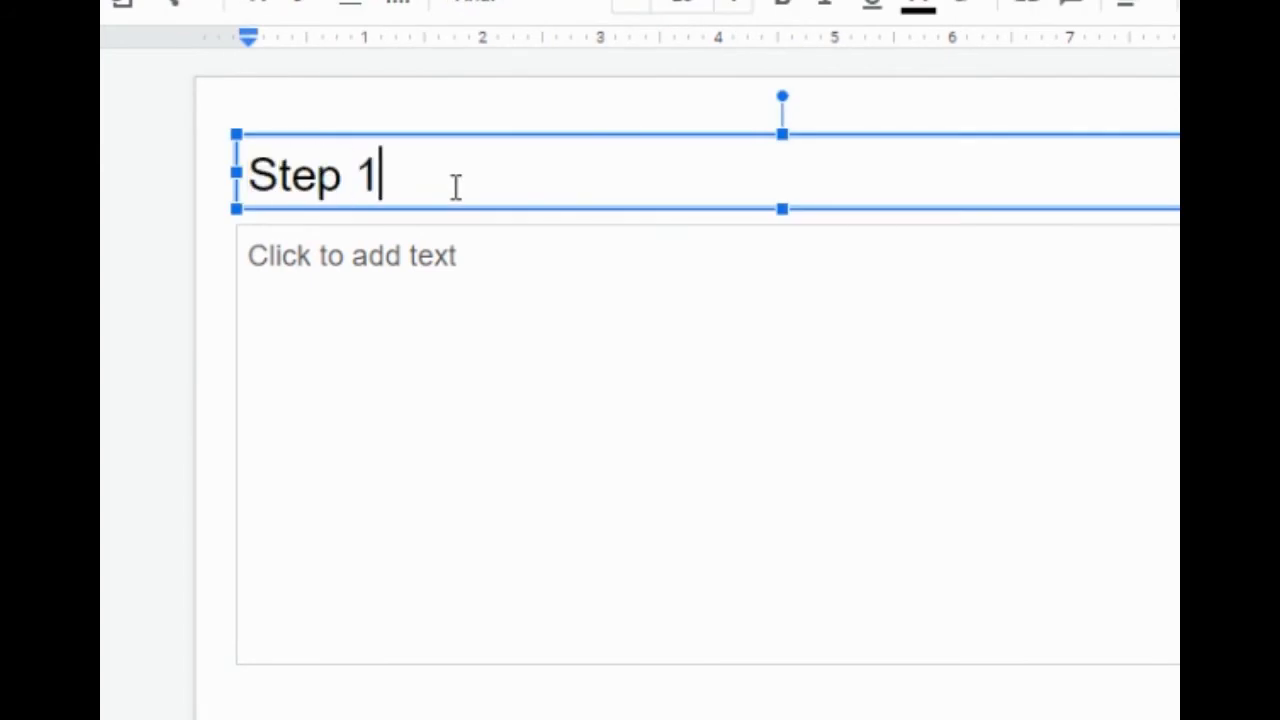
Step: Enter "Preheat your oven" as the body text of the "Step 1" slide
{"action": "left_click", "coordinate": [503, 271]}
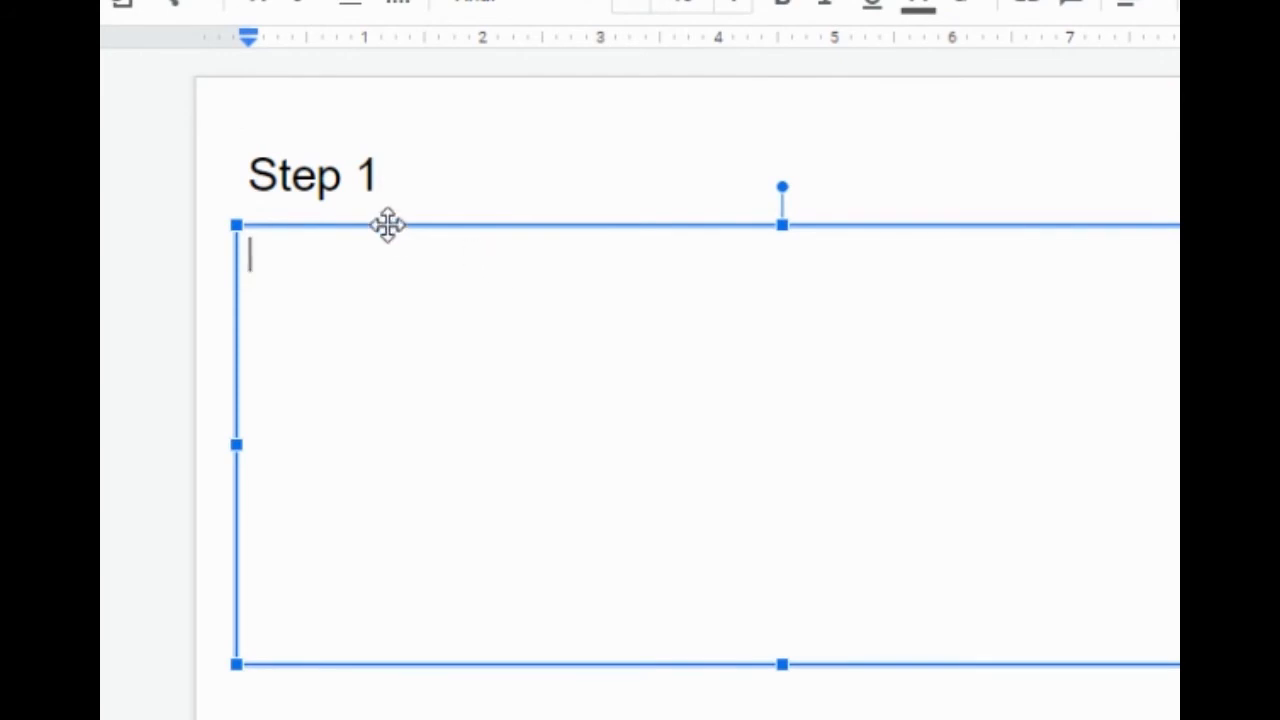
{"action": "left_click", "coordinate": [391, 180]}
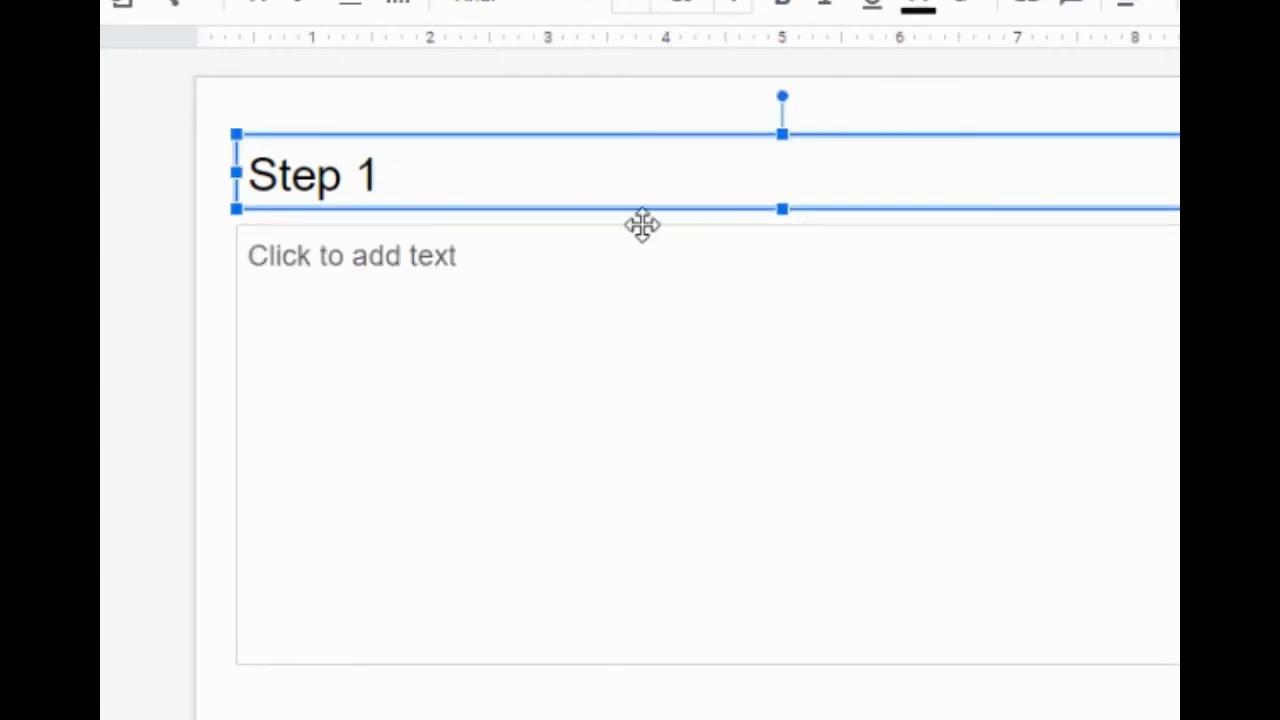
{"action": "left_click", "coordinate": [449, 240]}
{"action": "type", "text": "Pre"}
{"action": "key", "text": "BackSpace"}
{"action": "type", "text": "heat you"}
{"action": "key", "text": "BackSpace"}
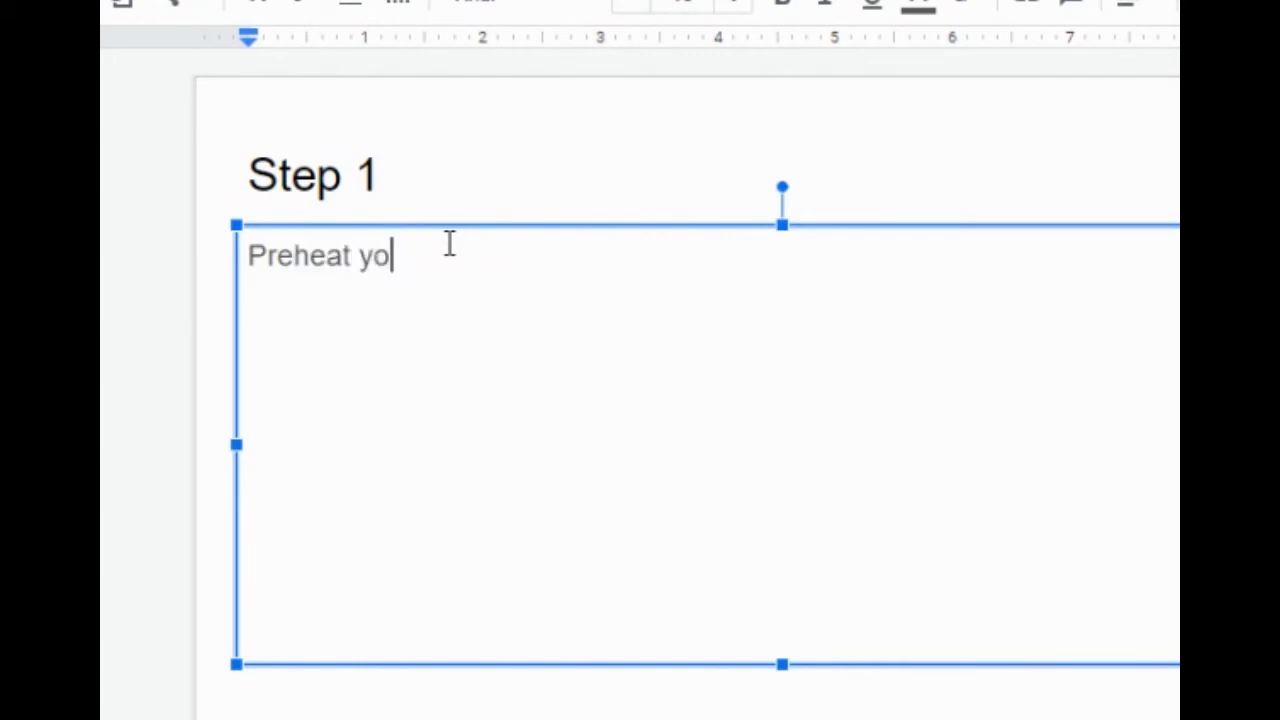
{"action": "type", "text": "ur oven"}
{"action": "key", "text": "Return"}
Step: Shrink the body text box closely around "Preheat your oven", about 2.9 inches wide, and bring up the insert options
{"action": "mouse_move", "coordinate": [782, 664]}
{"action": "left_mouse_down"}
{"action": "mouse_move", "coordinate": [782, 677]}
{"action": "mouse_move", "coordinate": [782, 621]}
{"action": "mouse_move", "coordinate": [782, 657]}
{"action": "left_mouse_up"}
{"action": "left_click_drag", "start_coordinate": [1178, 660], "coordinate": [572, 329]}
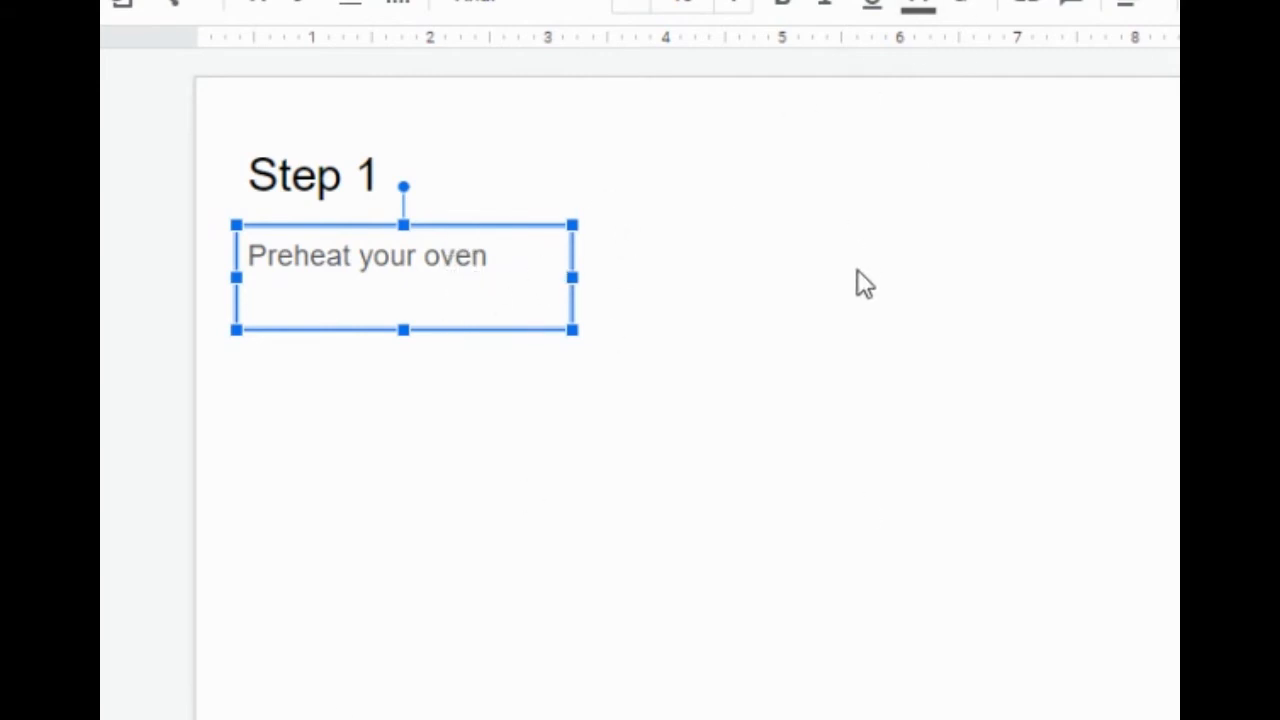
{"action": "key", "text": "alt+i"}
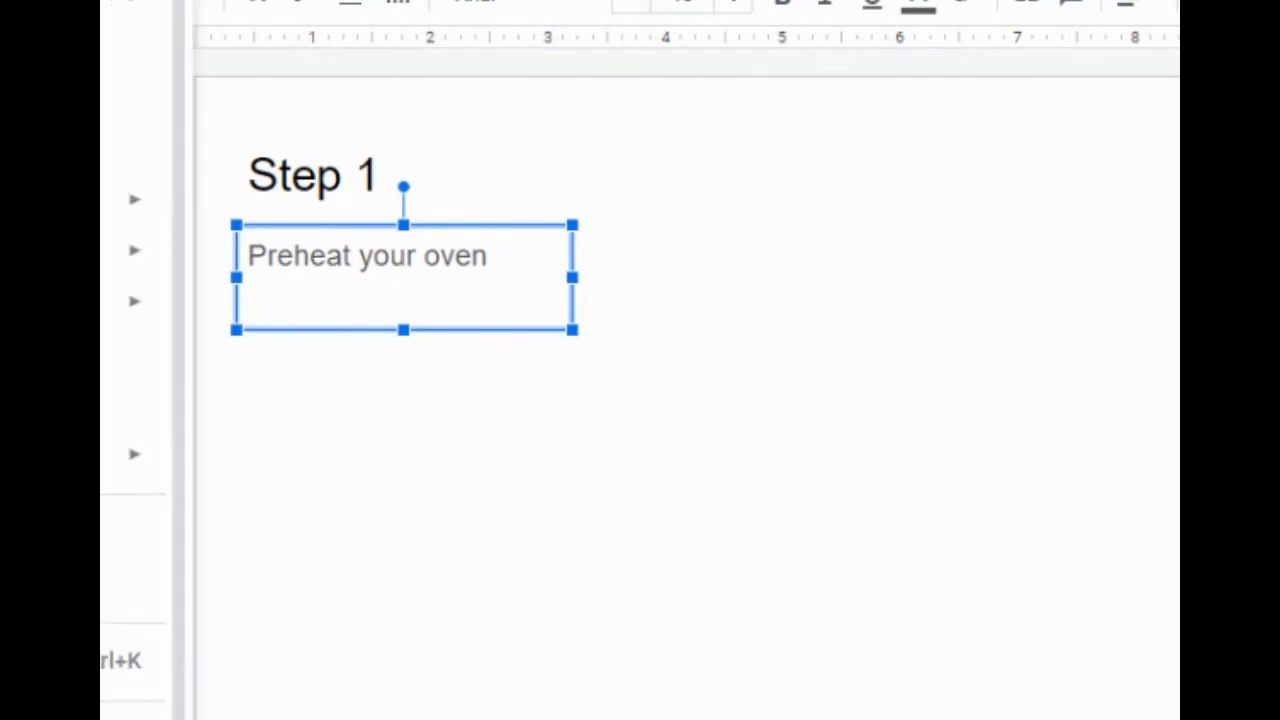
{"action": "mouse_move", "coordinate": [130, 6]}
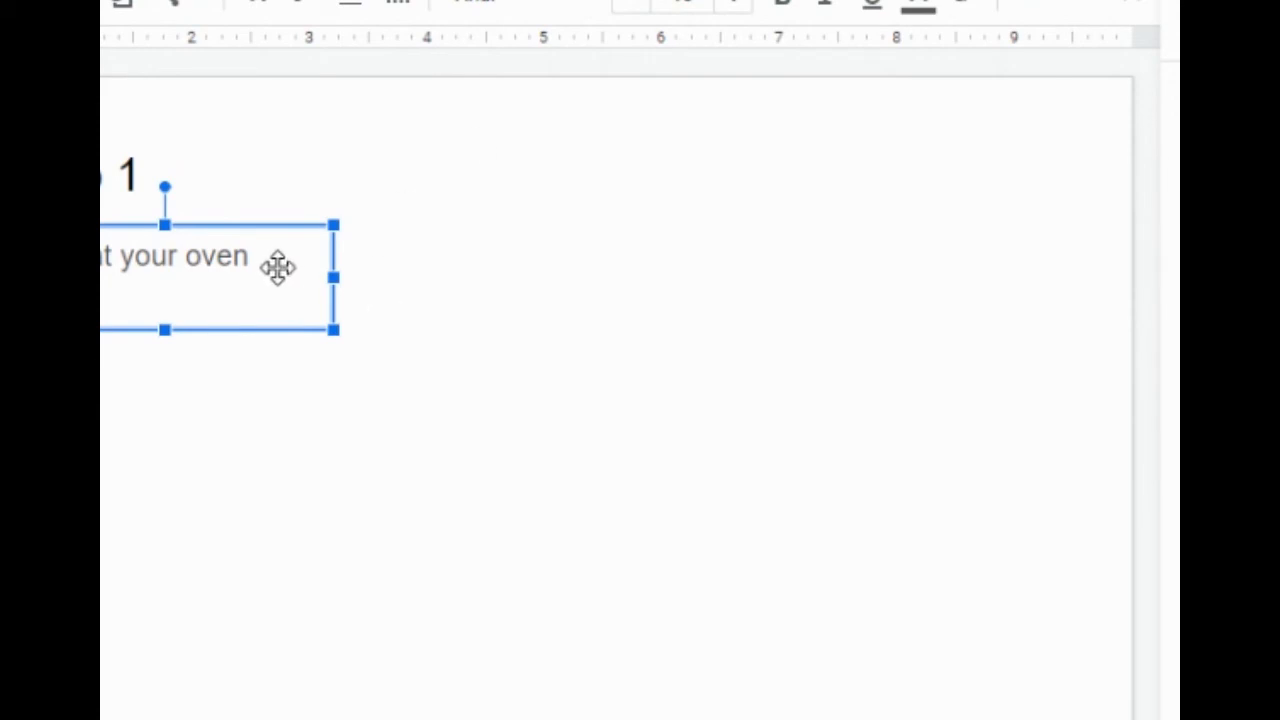
Step: Append "350 degrees" to the oven instruction and widen its text box to about 3.4 inches
{"action": "left_click", "coordinate": [251, 253]}
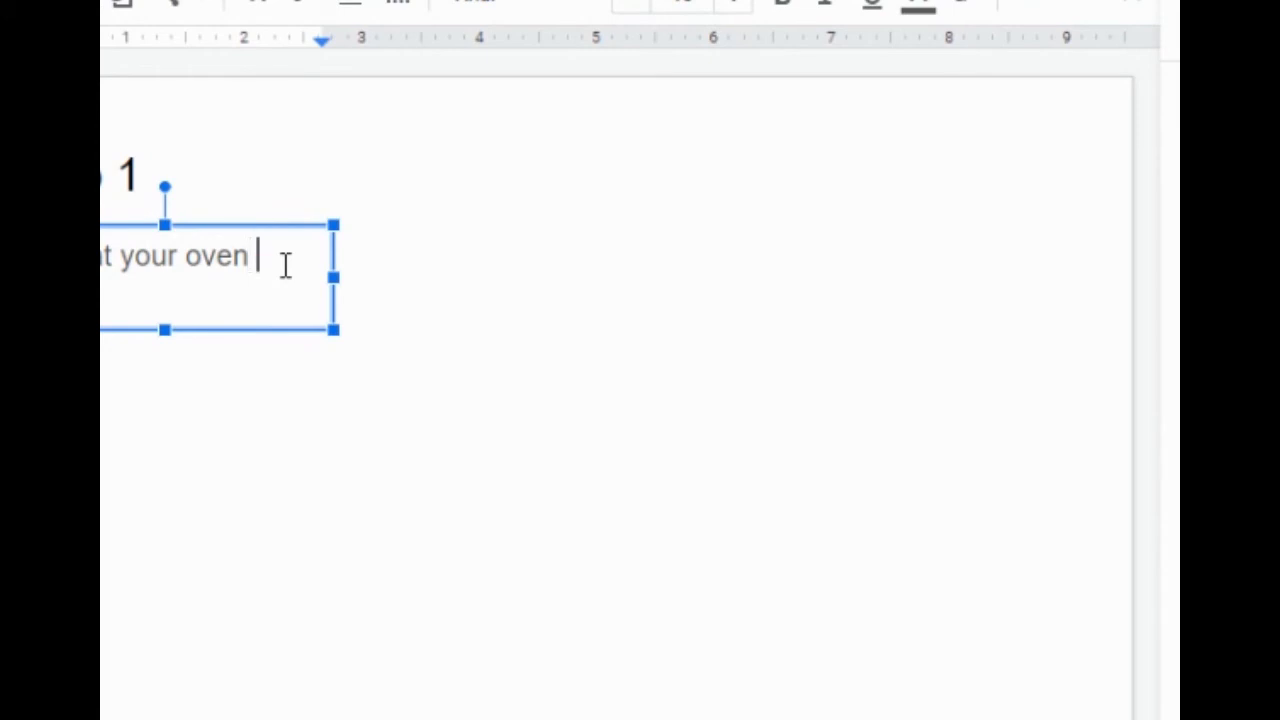
{"action": "type", "text": "350"}
{"action": "type", "text": " degrees"}
{"action": "left_click_drag", "start_coordinate": [337, 277], "coordinate": [396, 280]}
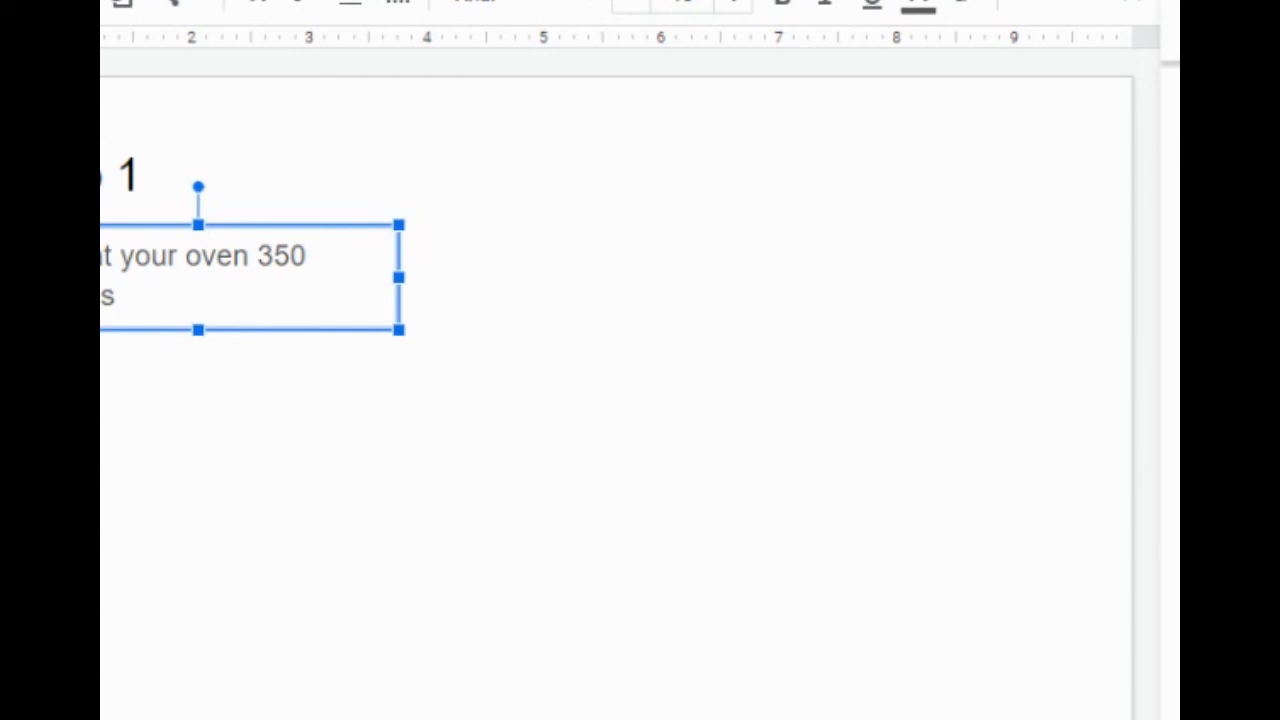
Step: Search Google Images in a new browser tab for "preheat oven to 350 degrees"
{"action": "key", "text": "ctrl+t"}
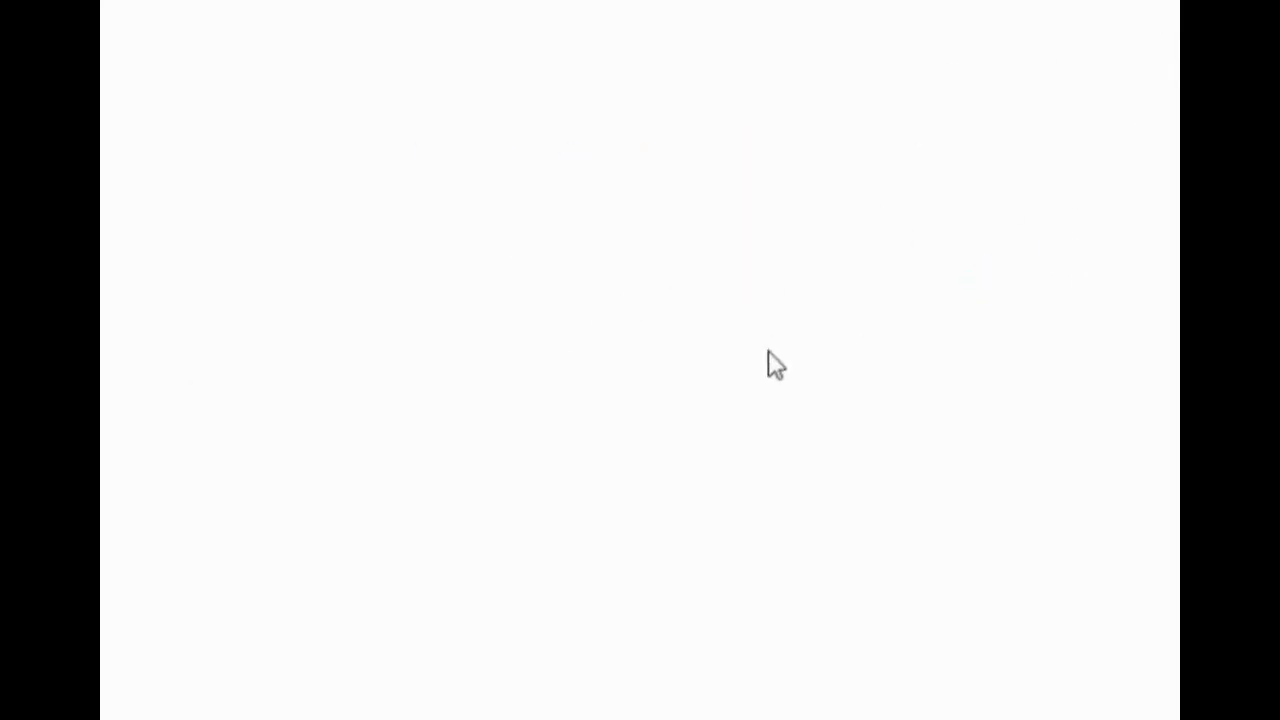
{"action": "left_click", "coordinate": [599, 326]}
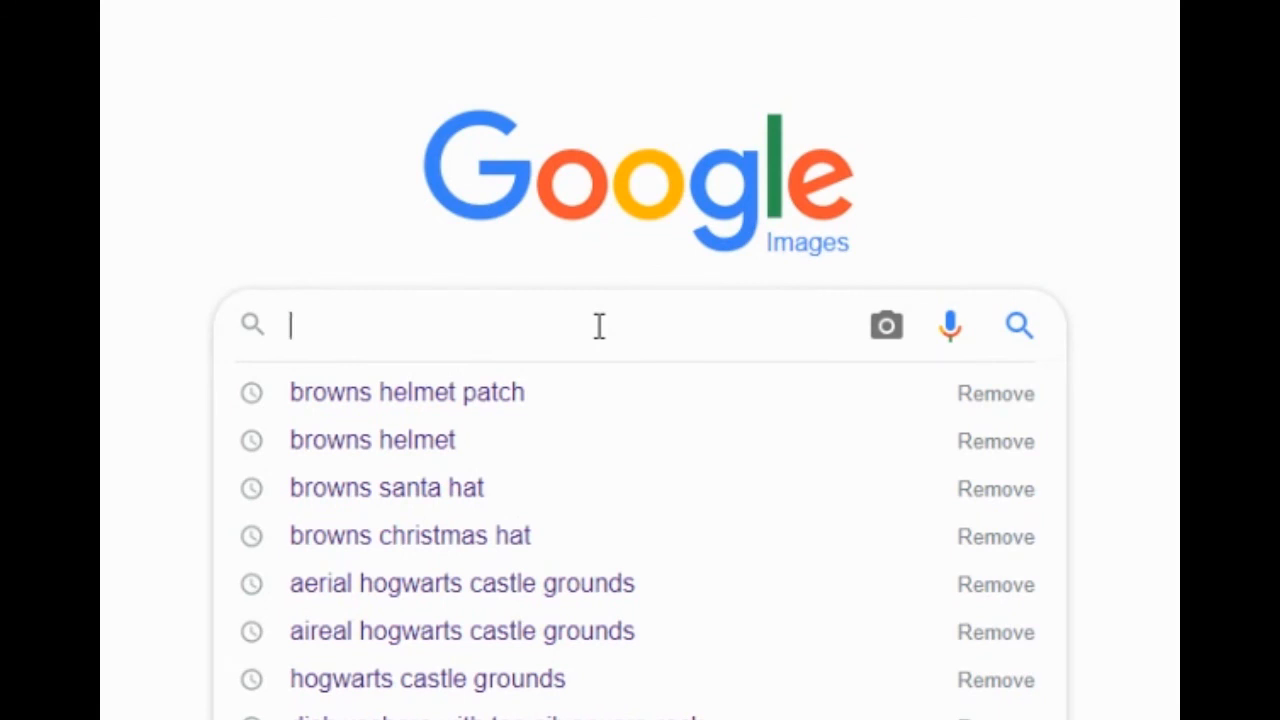
{"action": "type", "text": "35"}
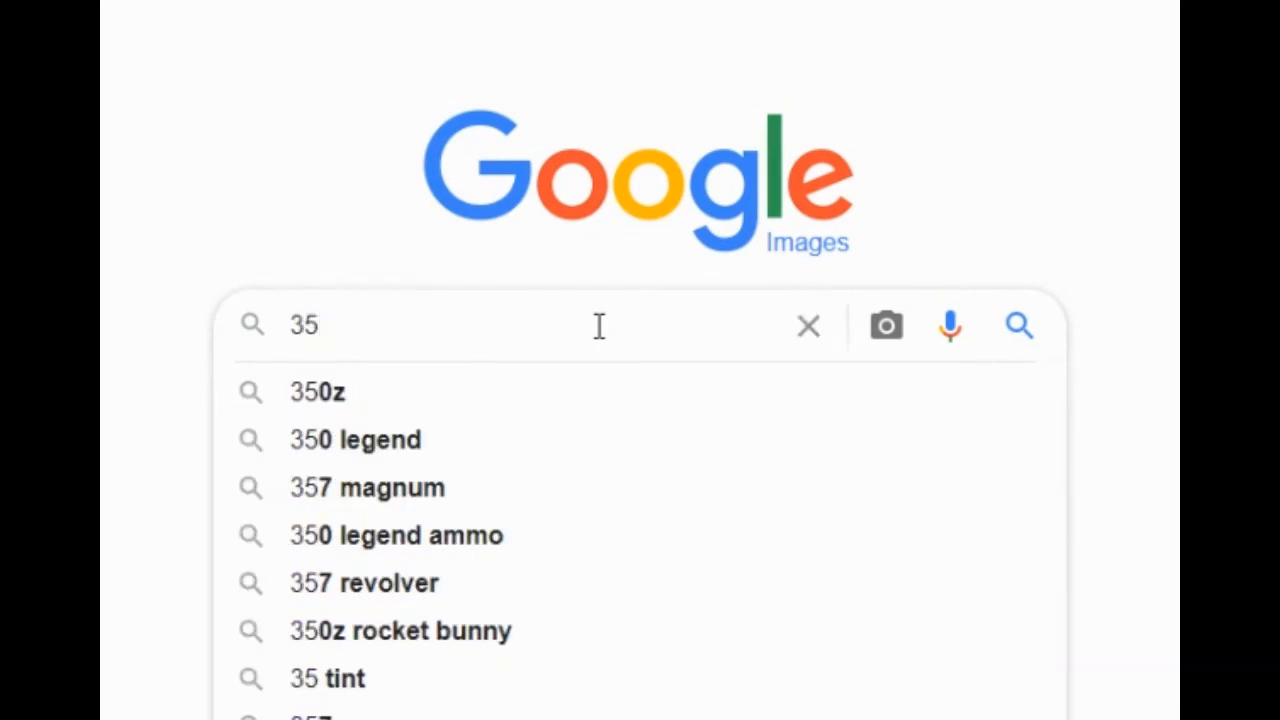
{"action": "type", "text": "0 deg"}
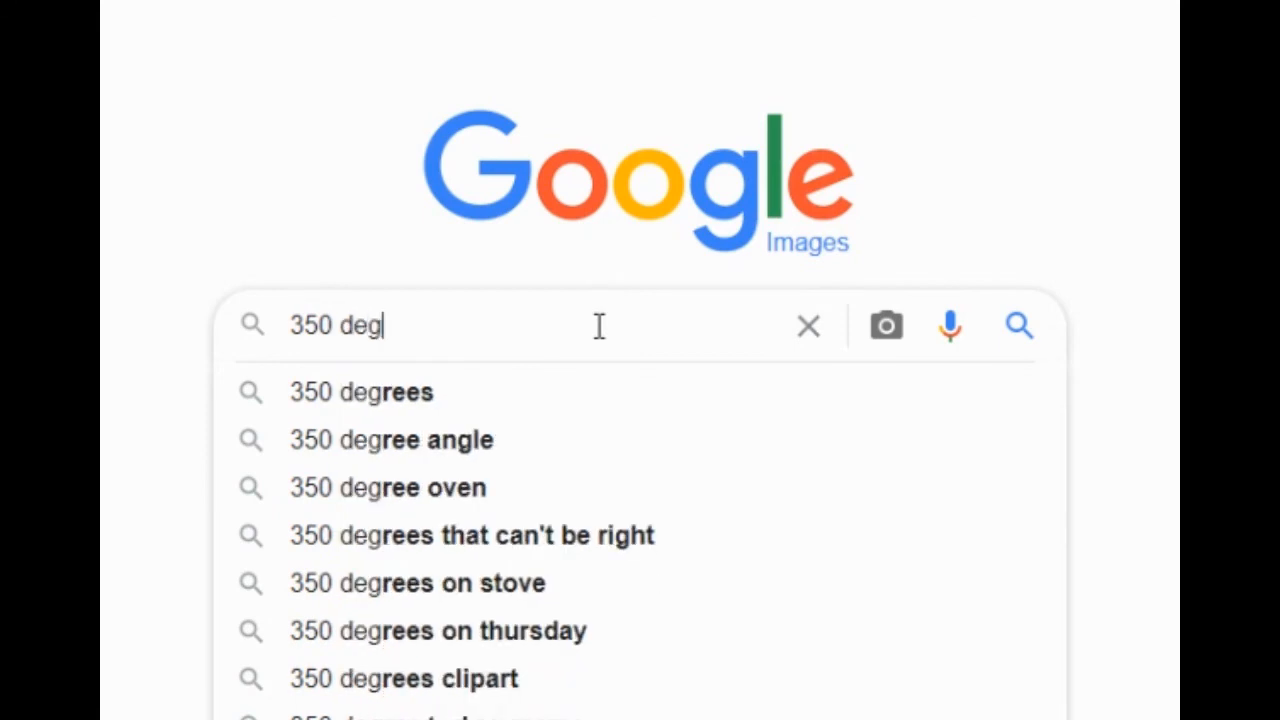
{"action": "type", "text": "rees "}
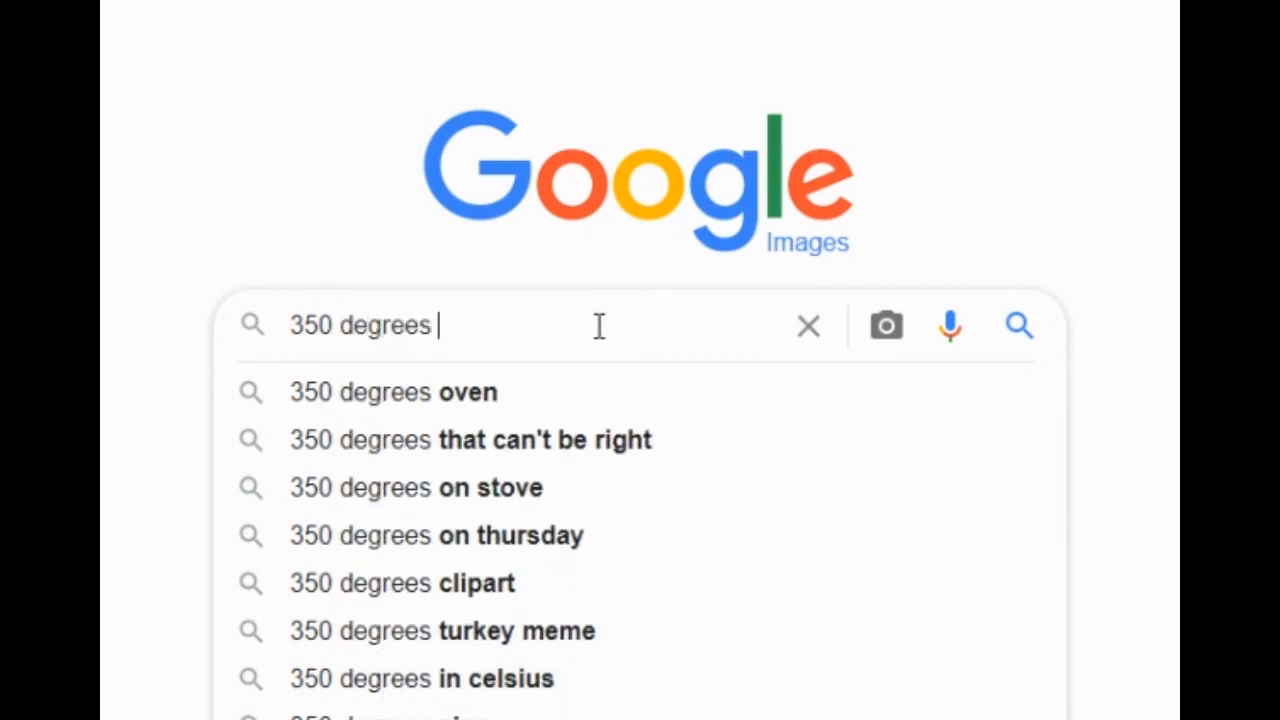
{"action": "type", "text": "pre"}
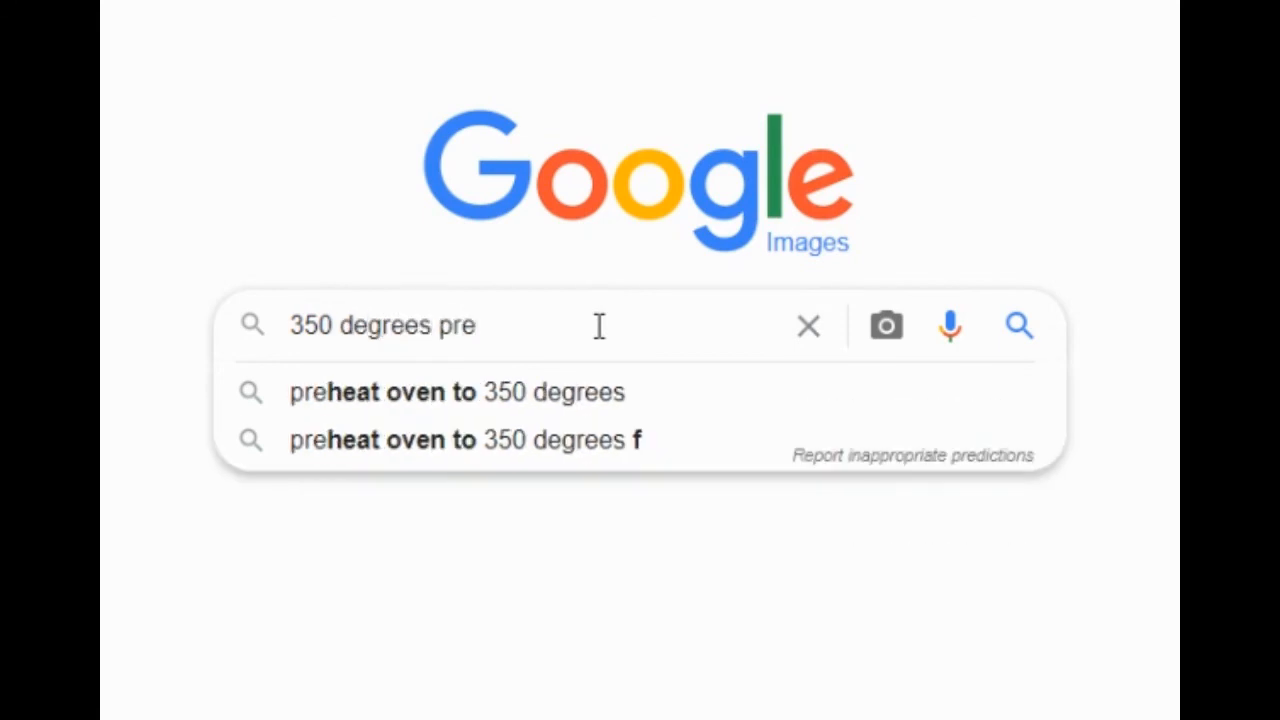
{"action": "left_click", "coordinate": [597, 405]}
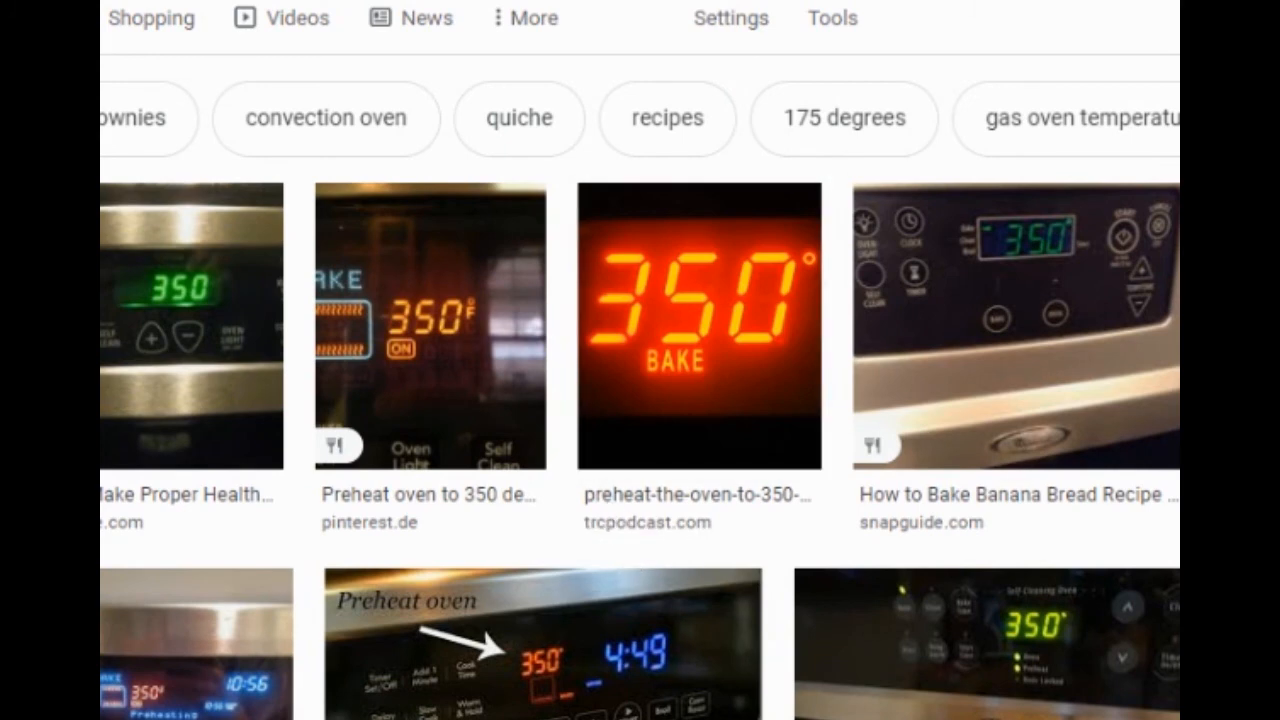
Step: Open the oven control panel picture captioned "Preheat oven" with the white arrow in the image results and copy it
{"action": "scroll", "coordinate": [640, 360], "scroll_direction": "down", "scroll_amount": 3}
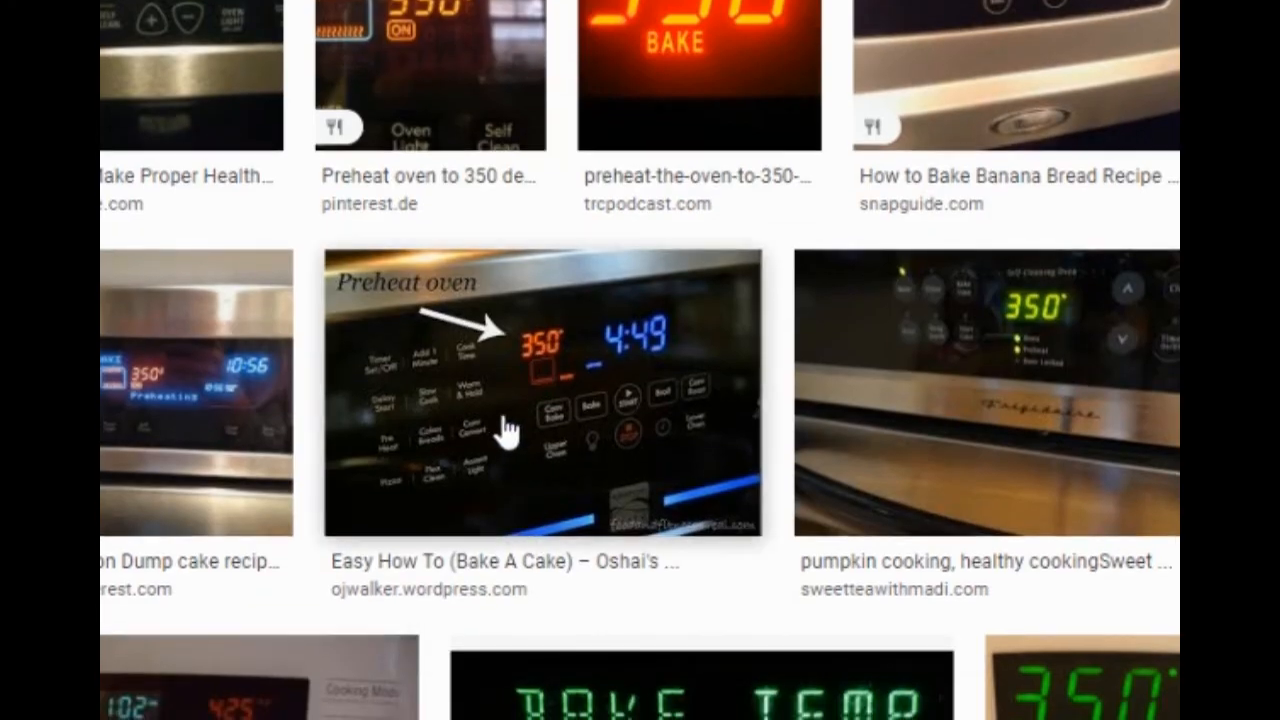
{"action": "left_click", "coordinate": [508, 437]}
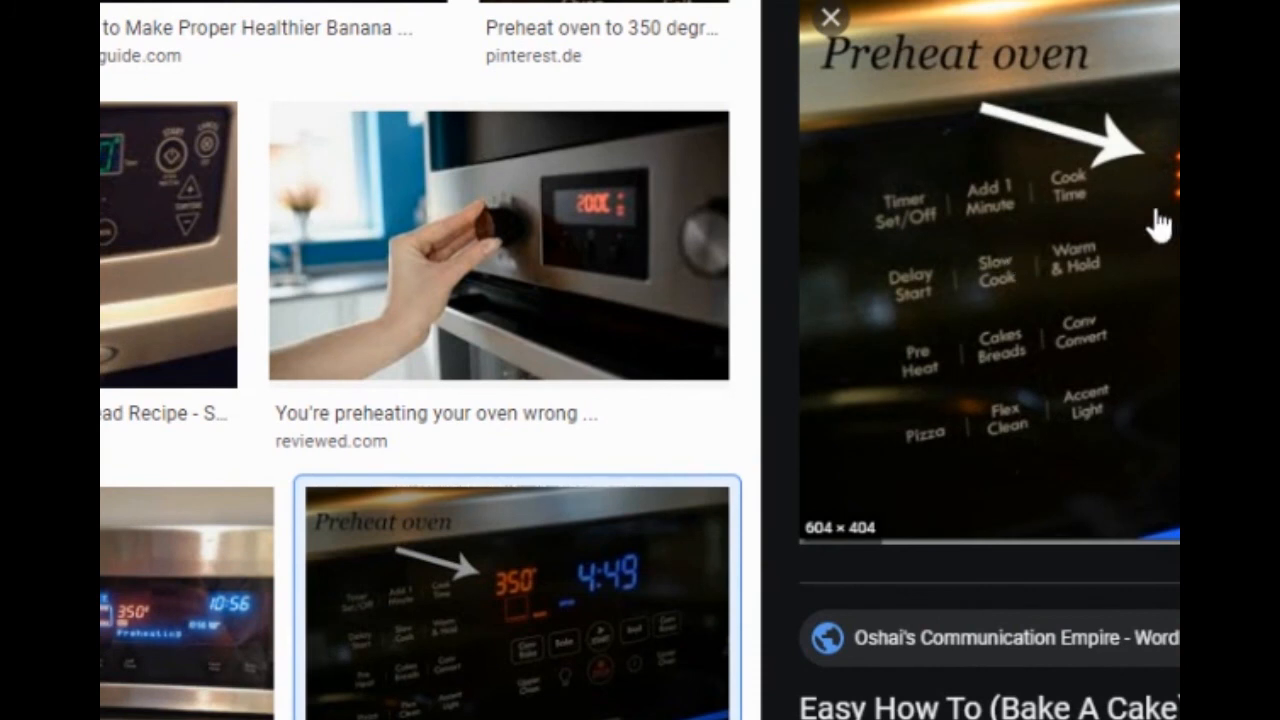
{"action": "right_click", "coordinate": [1156, 173]}
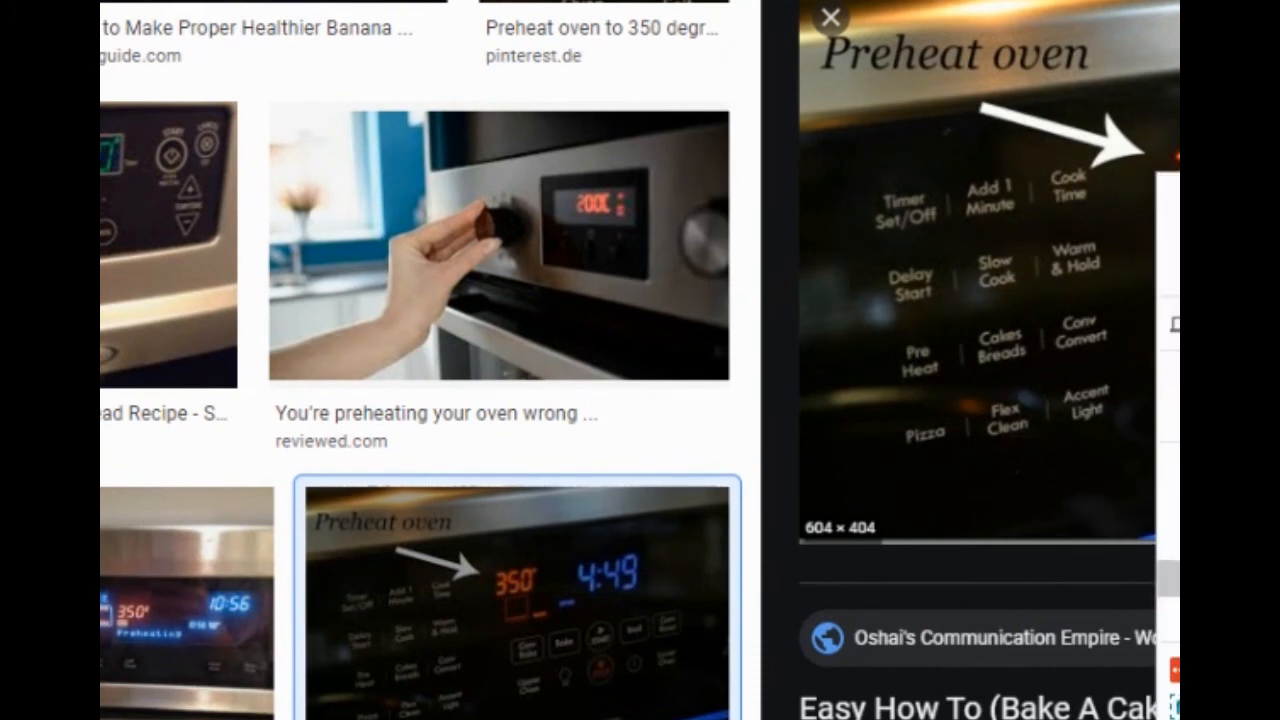
{"action": "left_click", "coordinate": [1174, 541]}
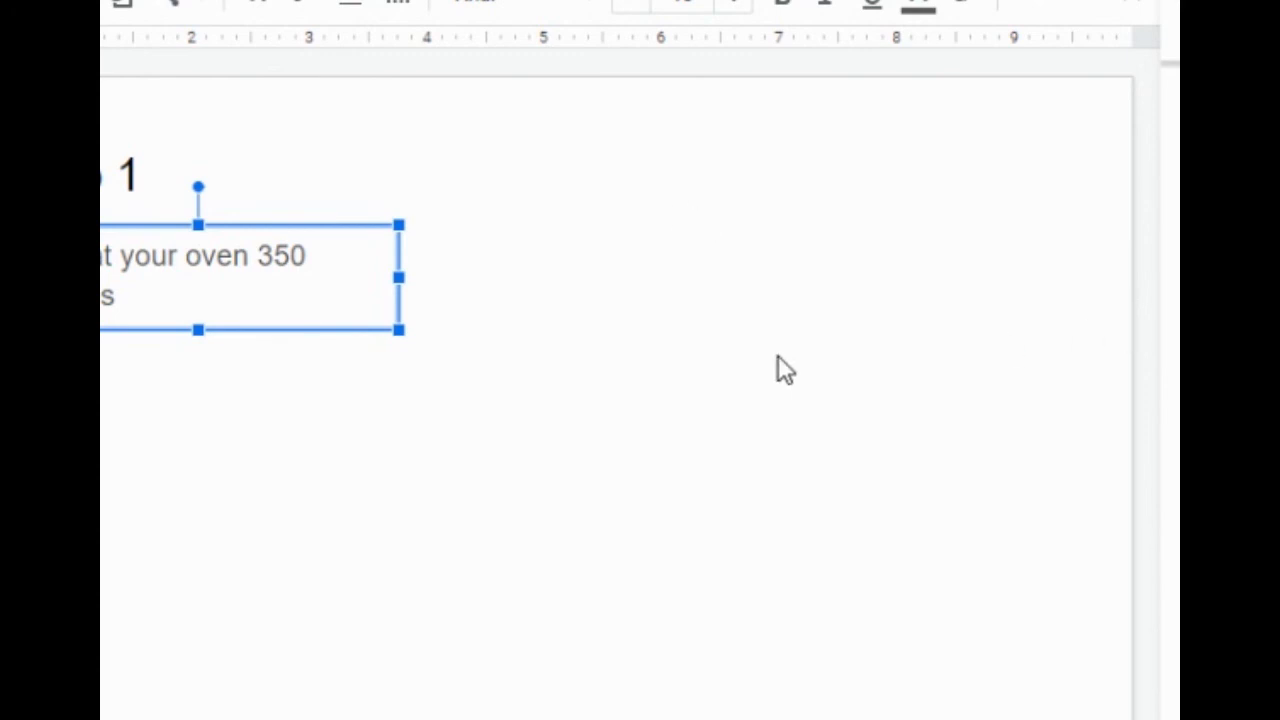
Step: Paste the oven picture on the "Step 1" slide in the presentation and shrink it to about 4.6 inches wide beside the text
{"action": "right_click", "coordinate": [751, 348]}
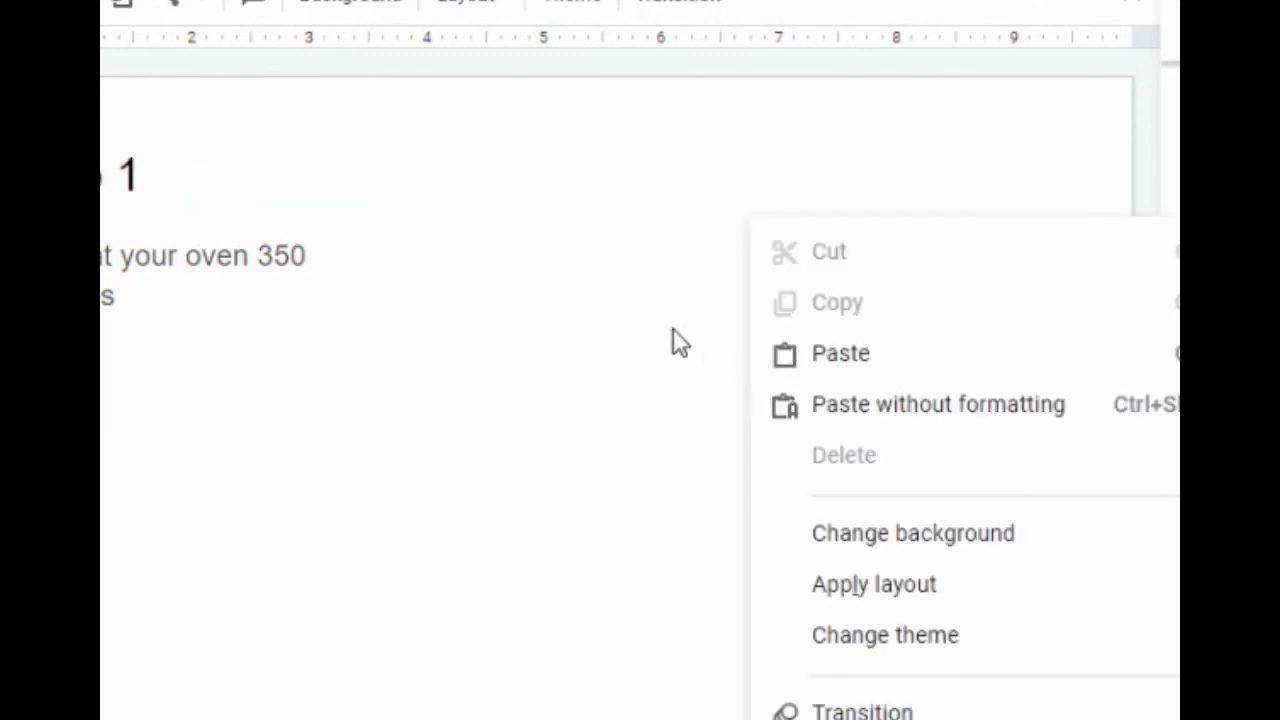
{"action": "left_click", "coordinate": [797, 358]}
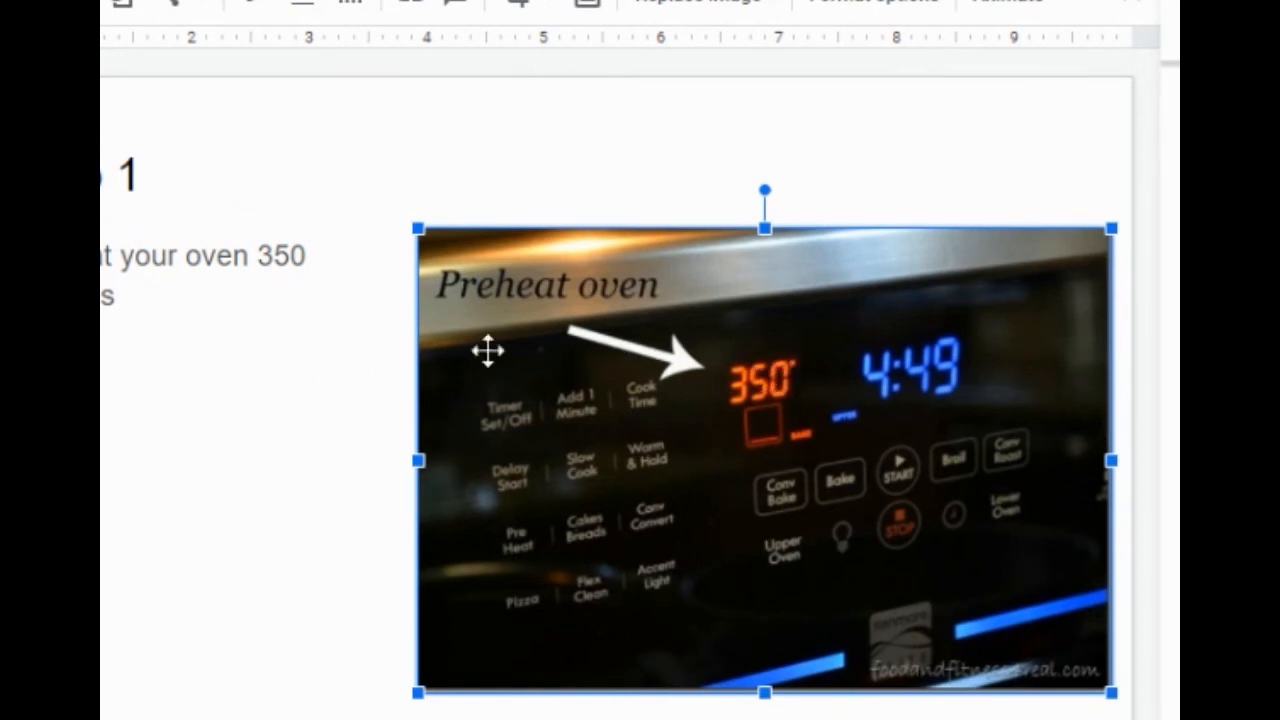
{"action": "left_click_drag", "start_coordinate": [1111, 692], "coordinate": [783, 566]}
{"action": "left_click_drag", "start_coordinate": [571, 422], "coordinate": [544, 403]}
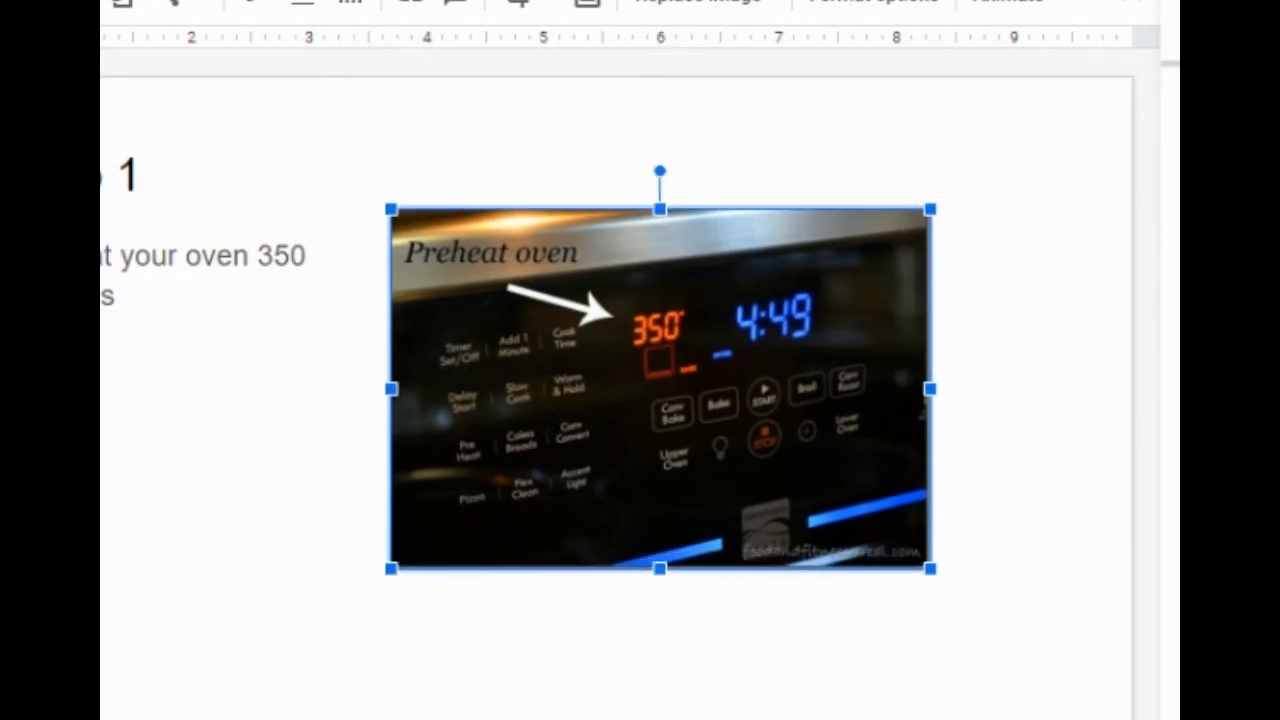
Step: Increase the oven instruction's font size by five increments and extend its text box to about 1.5 inches tall
{"action": "left_click_drag", "start_coordinate": [130, 296], "coordinate": [20, 258]}
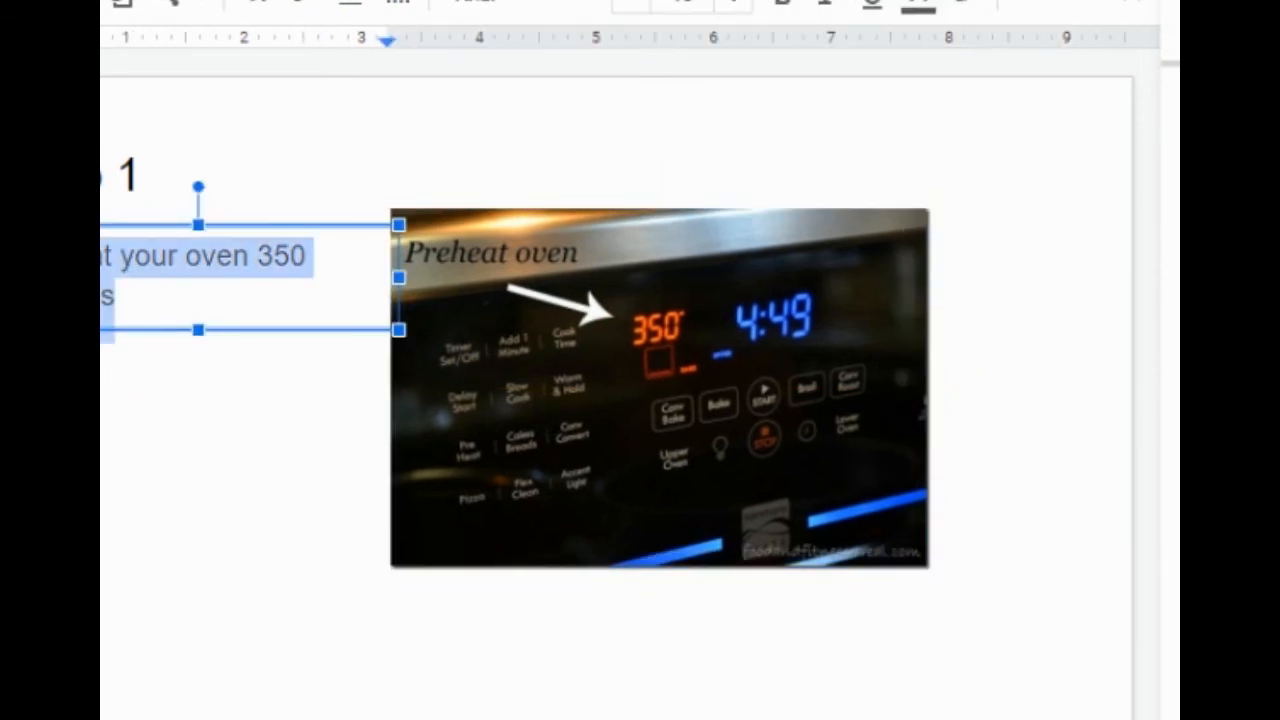
{"action": "left_click", "coordinate": [725, 4]}
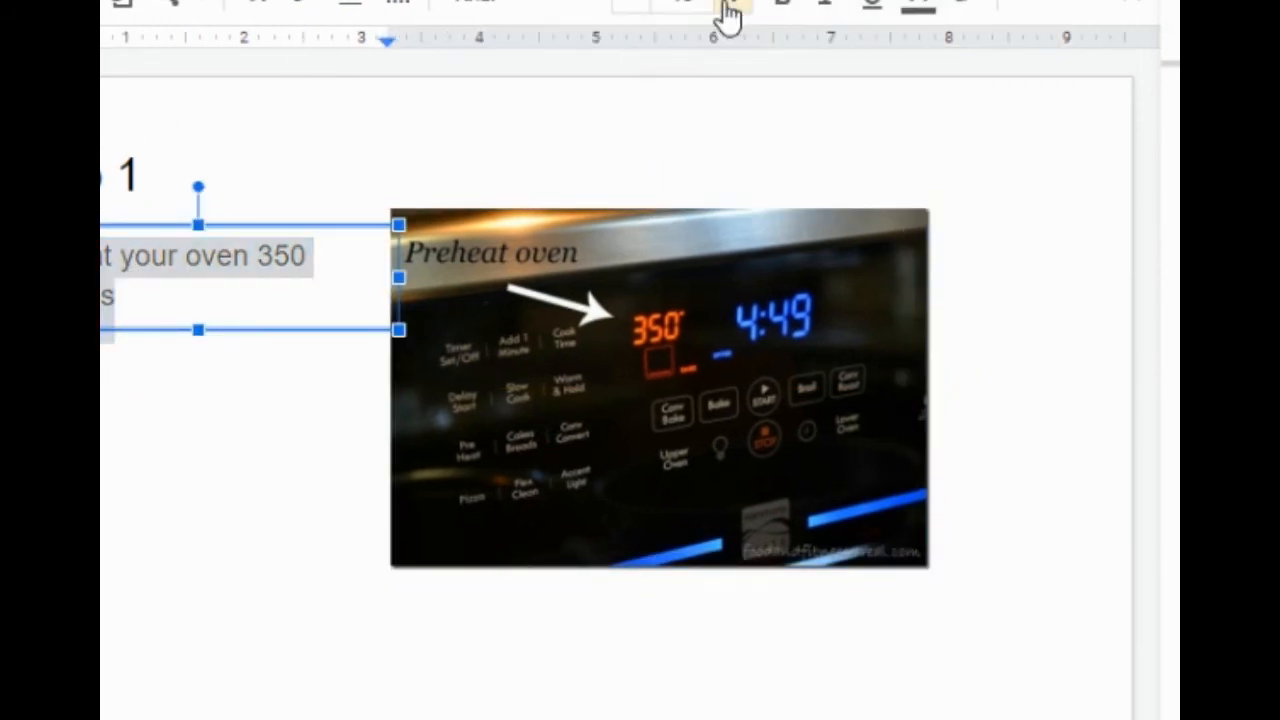
{"action": "left_click", "coordinate": [726, 6]}
{"action": "left_click", "coordinate": [726, 6]}
{"action": "left_click", "coordinate": [726, 6]}
{"action": "left_click", "coordinate": [726, 6]}
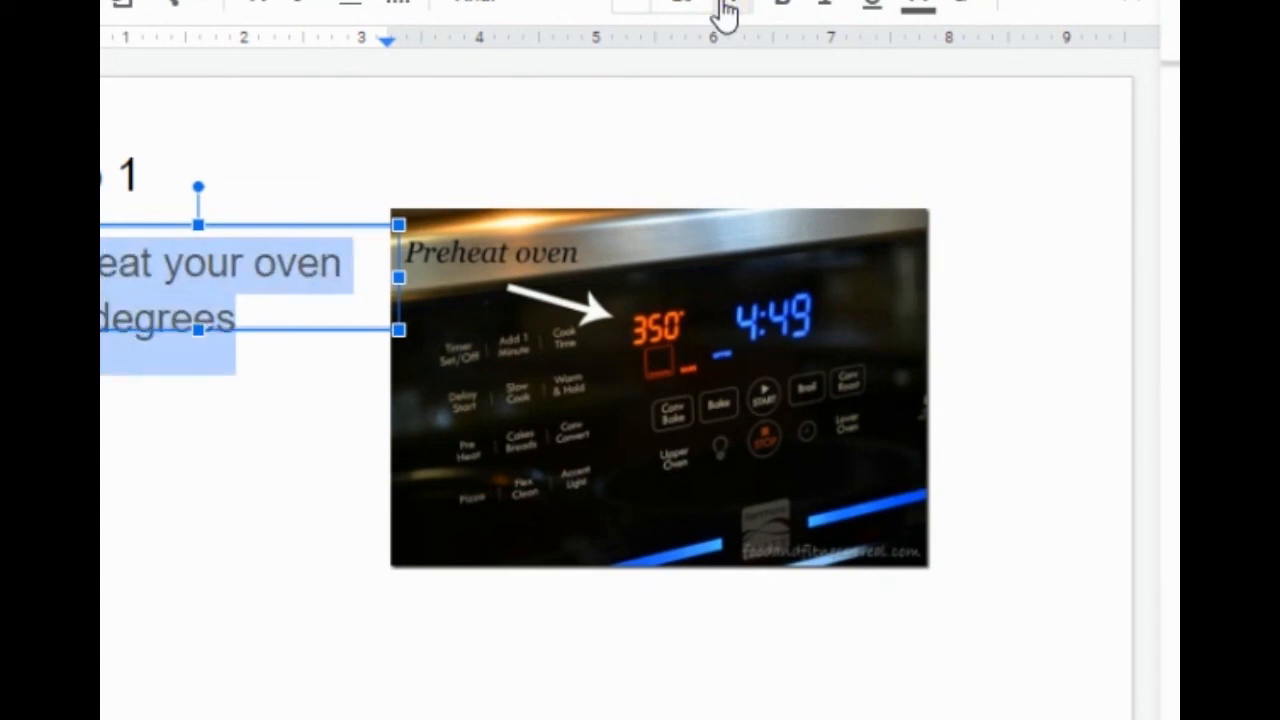
{"action": "left_click_drag", "start_coordinate": [199, 332], "coordinate": [200, 400]}
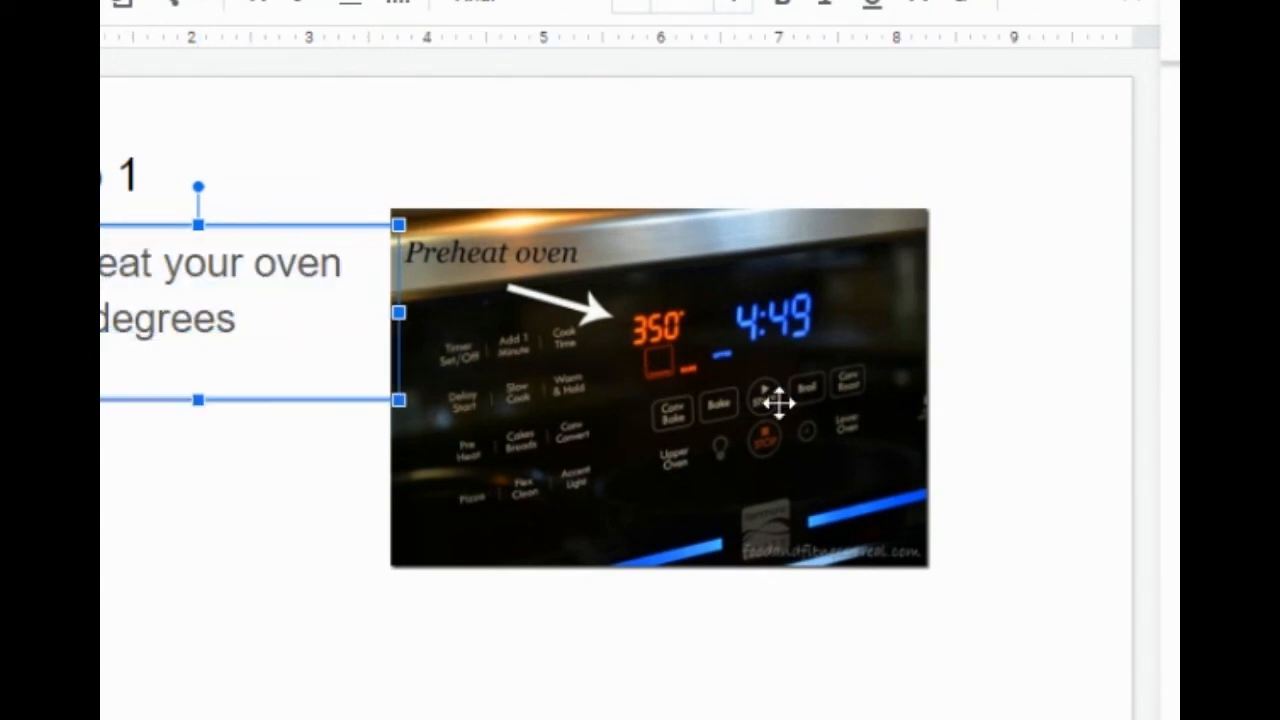
Step: Move the oven picture about 0.9 inches to the right, clear of the instruction's text box, and deselect it
{"action": "left_click_drag", "start_coordinate": [757, 403], "coordinate": [910, 420]}
{"action": "left_click_drag", "start_coordinate": [679, 438], "coordinate": [620, 409]}
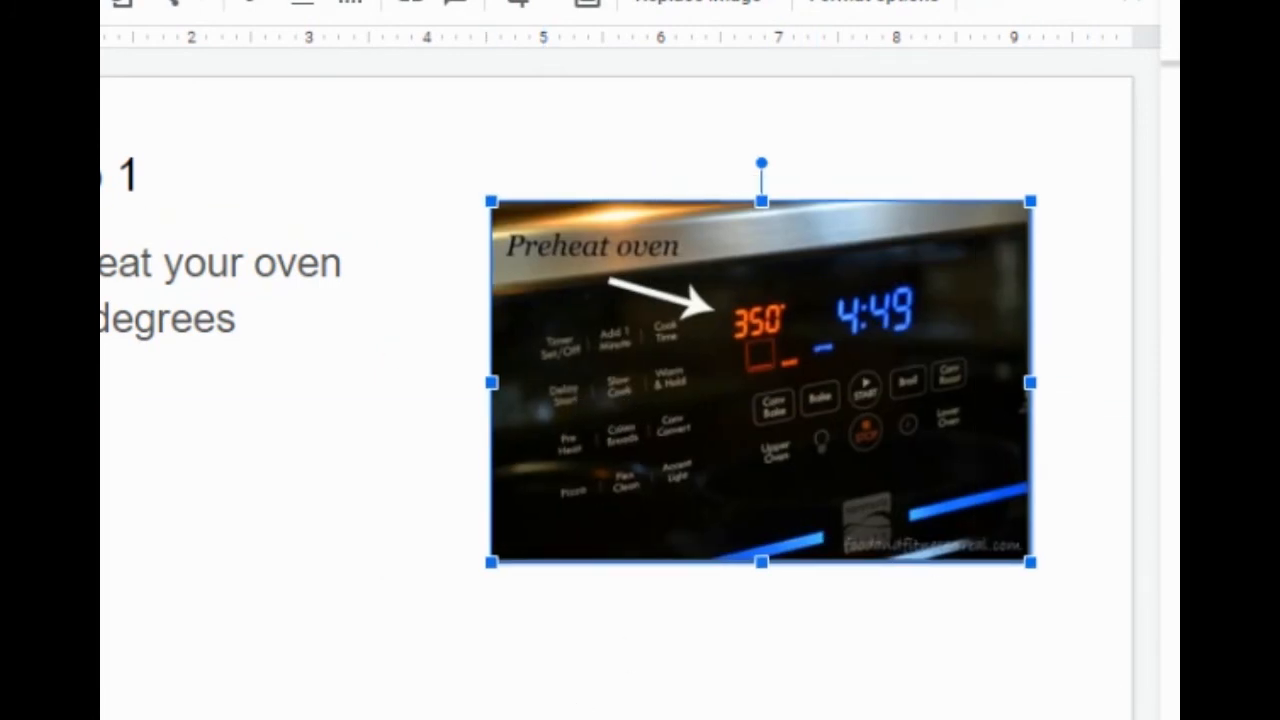
{"action": "key", "text": "Escape"}
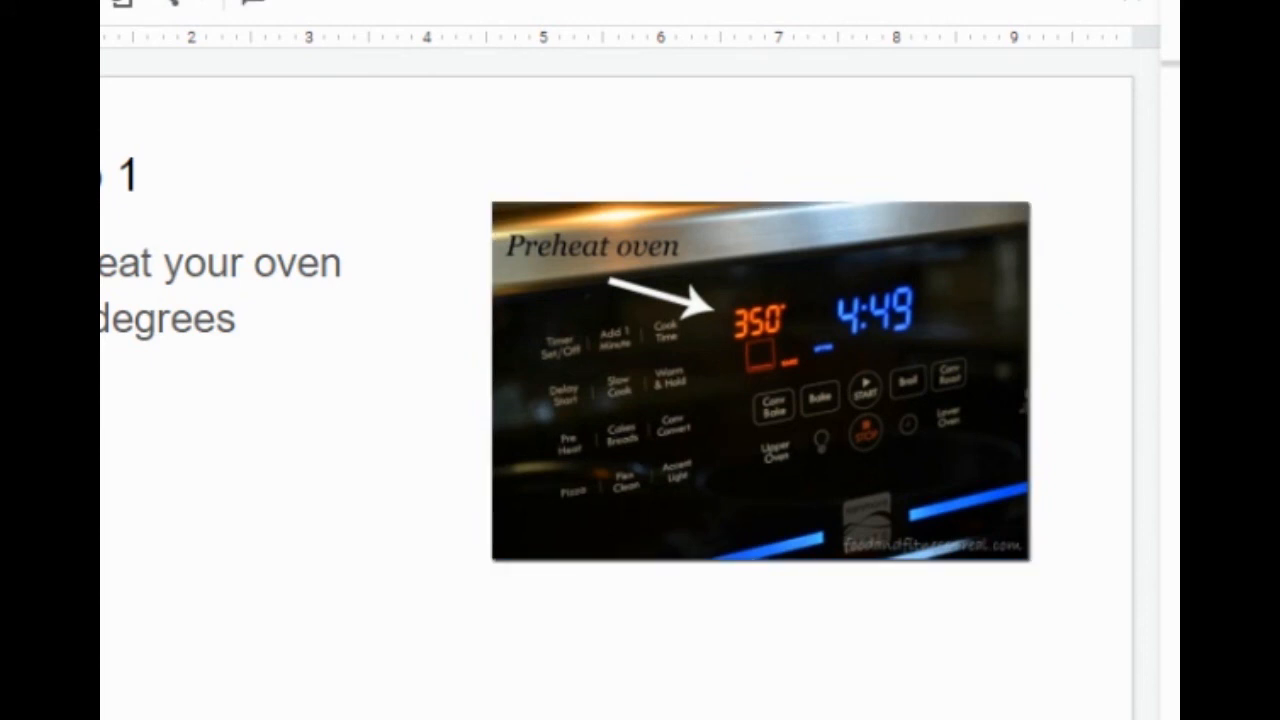
Step: Add a new title and body slide after "Step 1" and title it "Step 2"
{"action": "key", "text": "ctrl+m"}
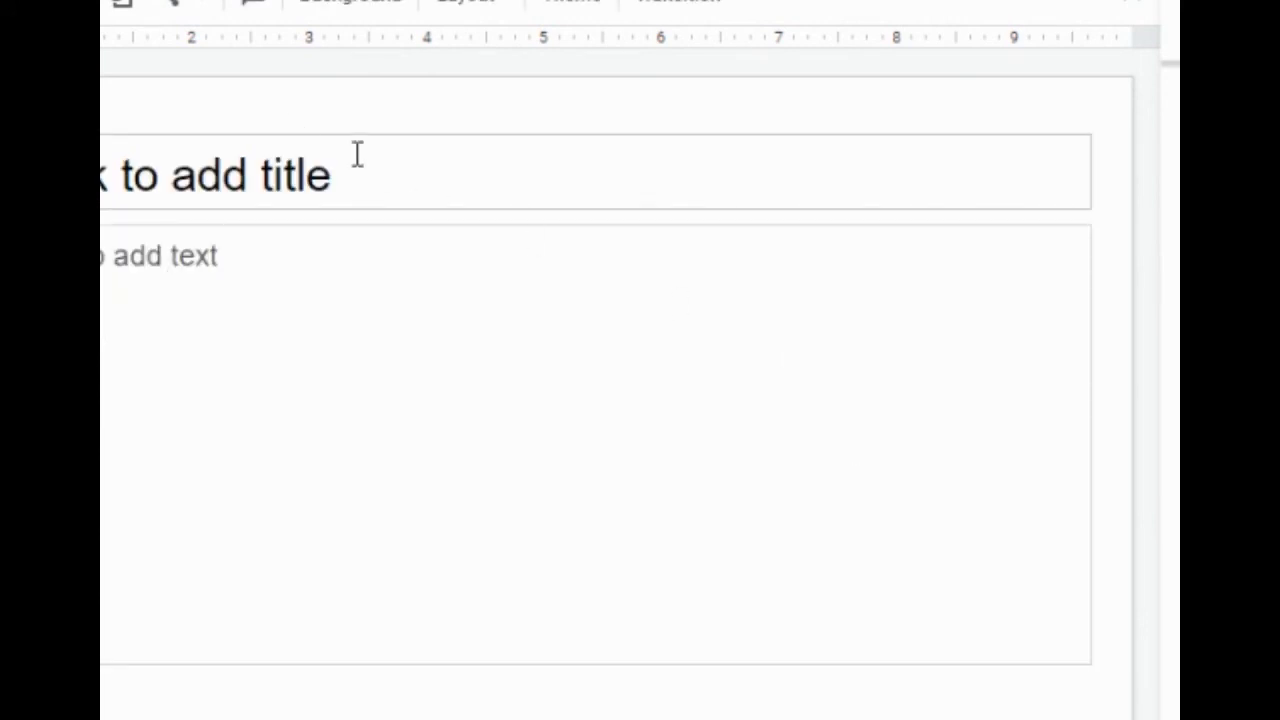
{"action": "left_click", "coordinate": [300, 163]}
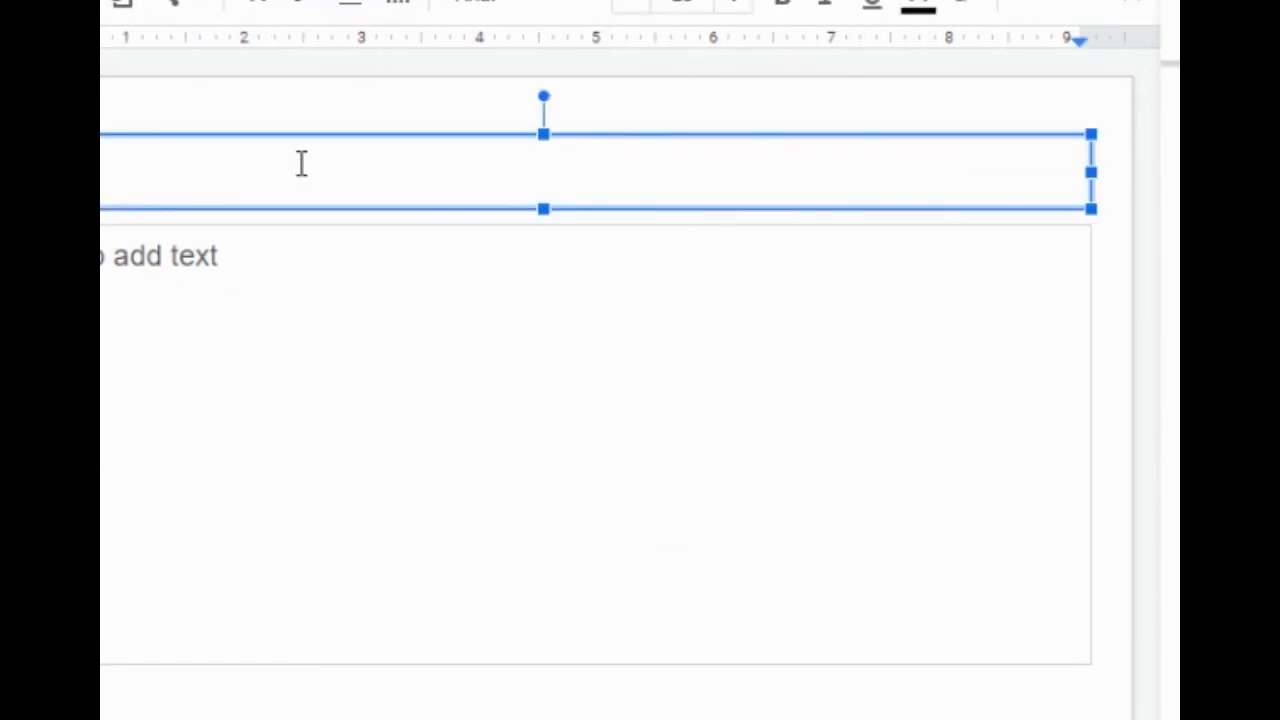
{"action": "type", "text": "Step 2"}
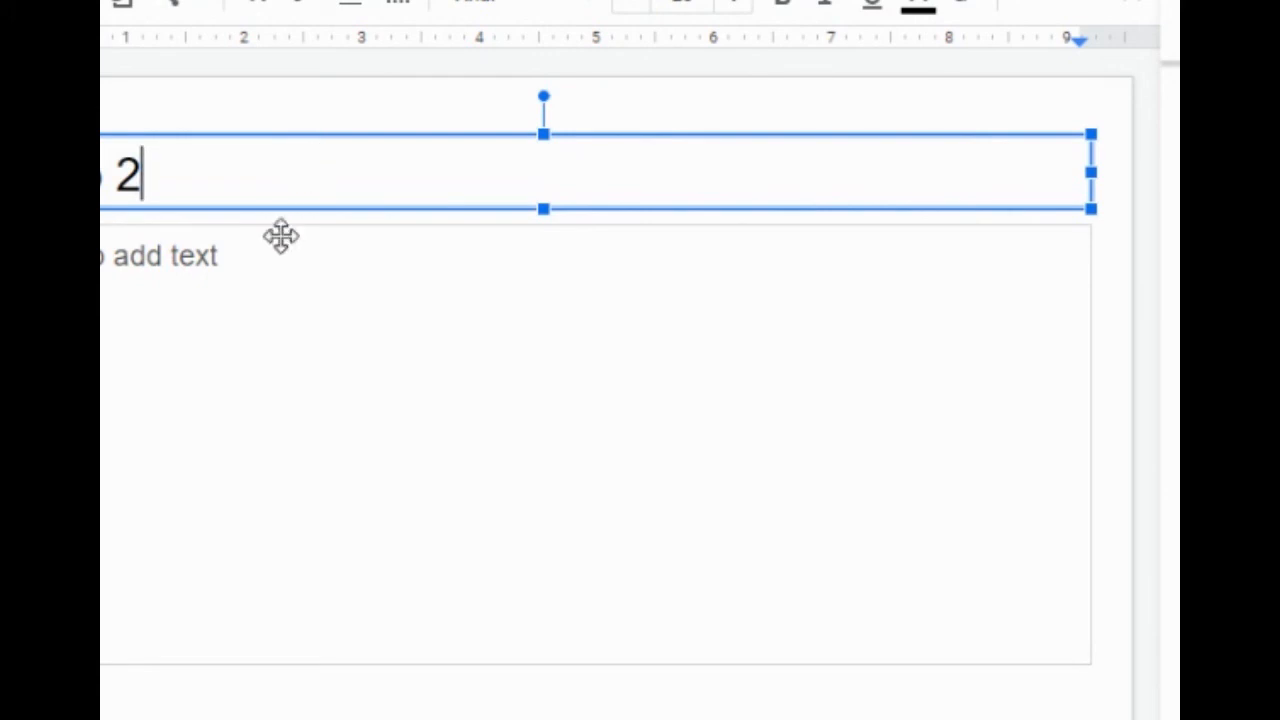
Step: Shrink the empty body text box on the "Step 2" slide to about 5.7 inches wide and 2.4 inches tall
{"action": "left_click", "coordinate": [986, 286]}
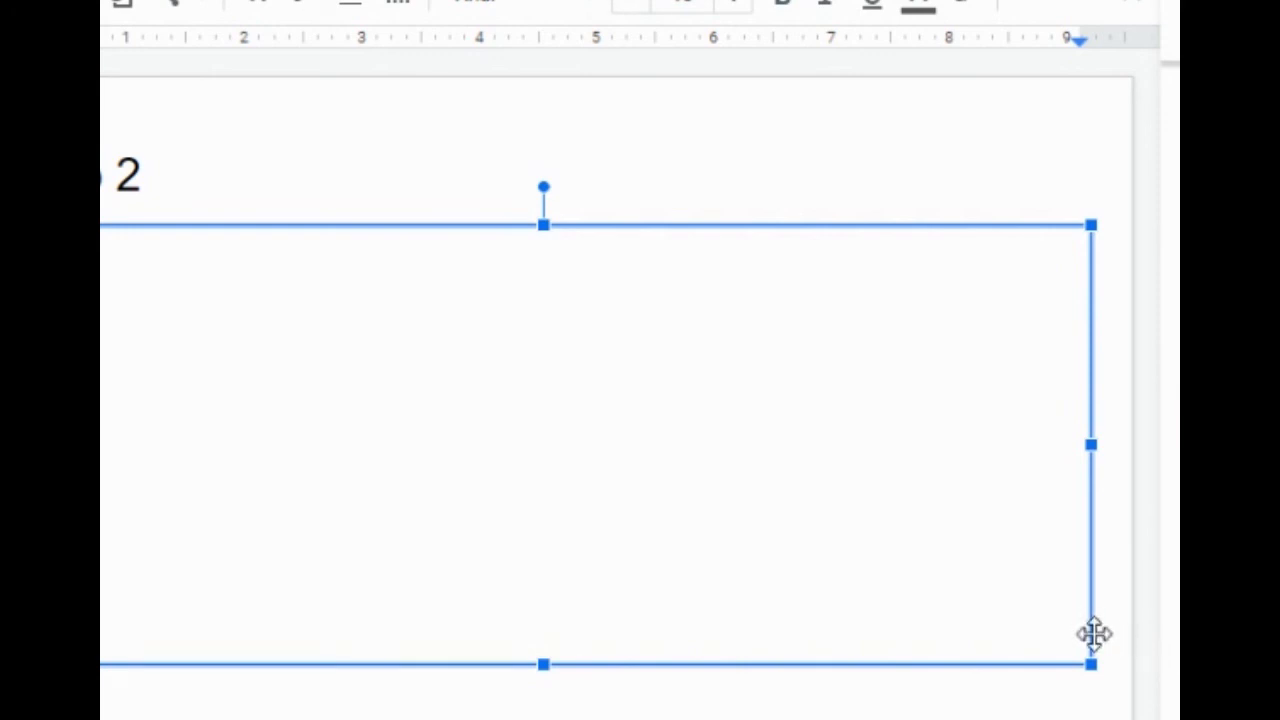
{"action": "left_click_drag", "start_coordinate": [1089, 662], "coordinate": [666, 496]}
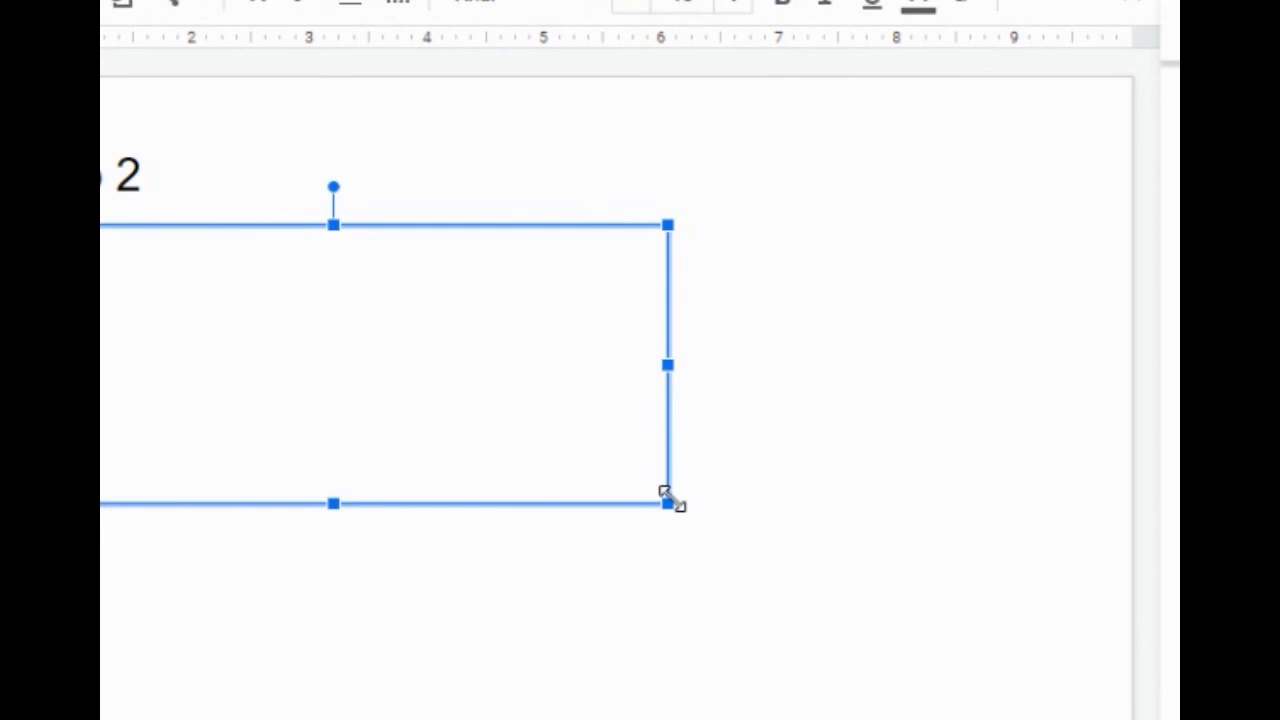